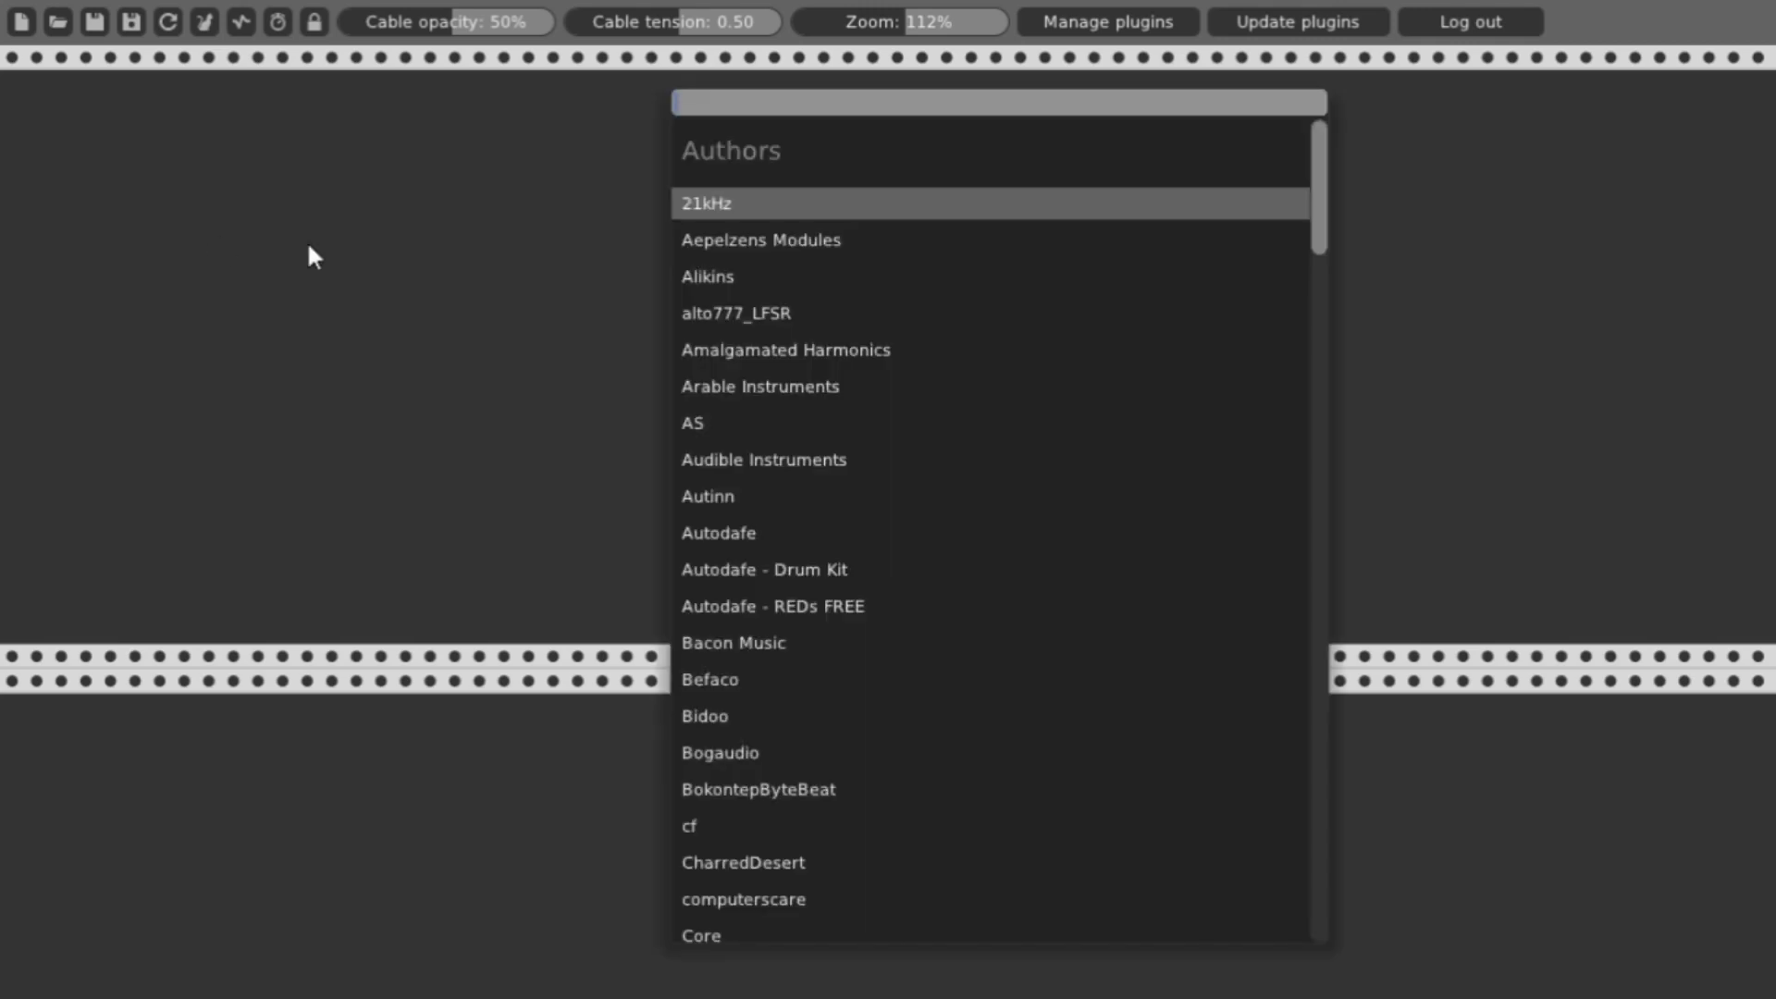
Add the Core Audio module and move it to the rack's right side.
{"action": "scroll", "coordinate": [809, 478], "scroll_direction": "down", "scroll_amount": 5}
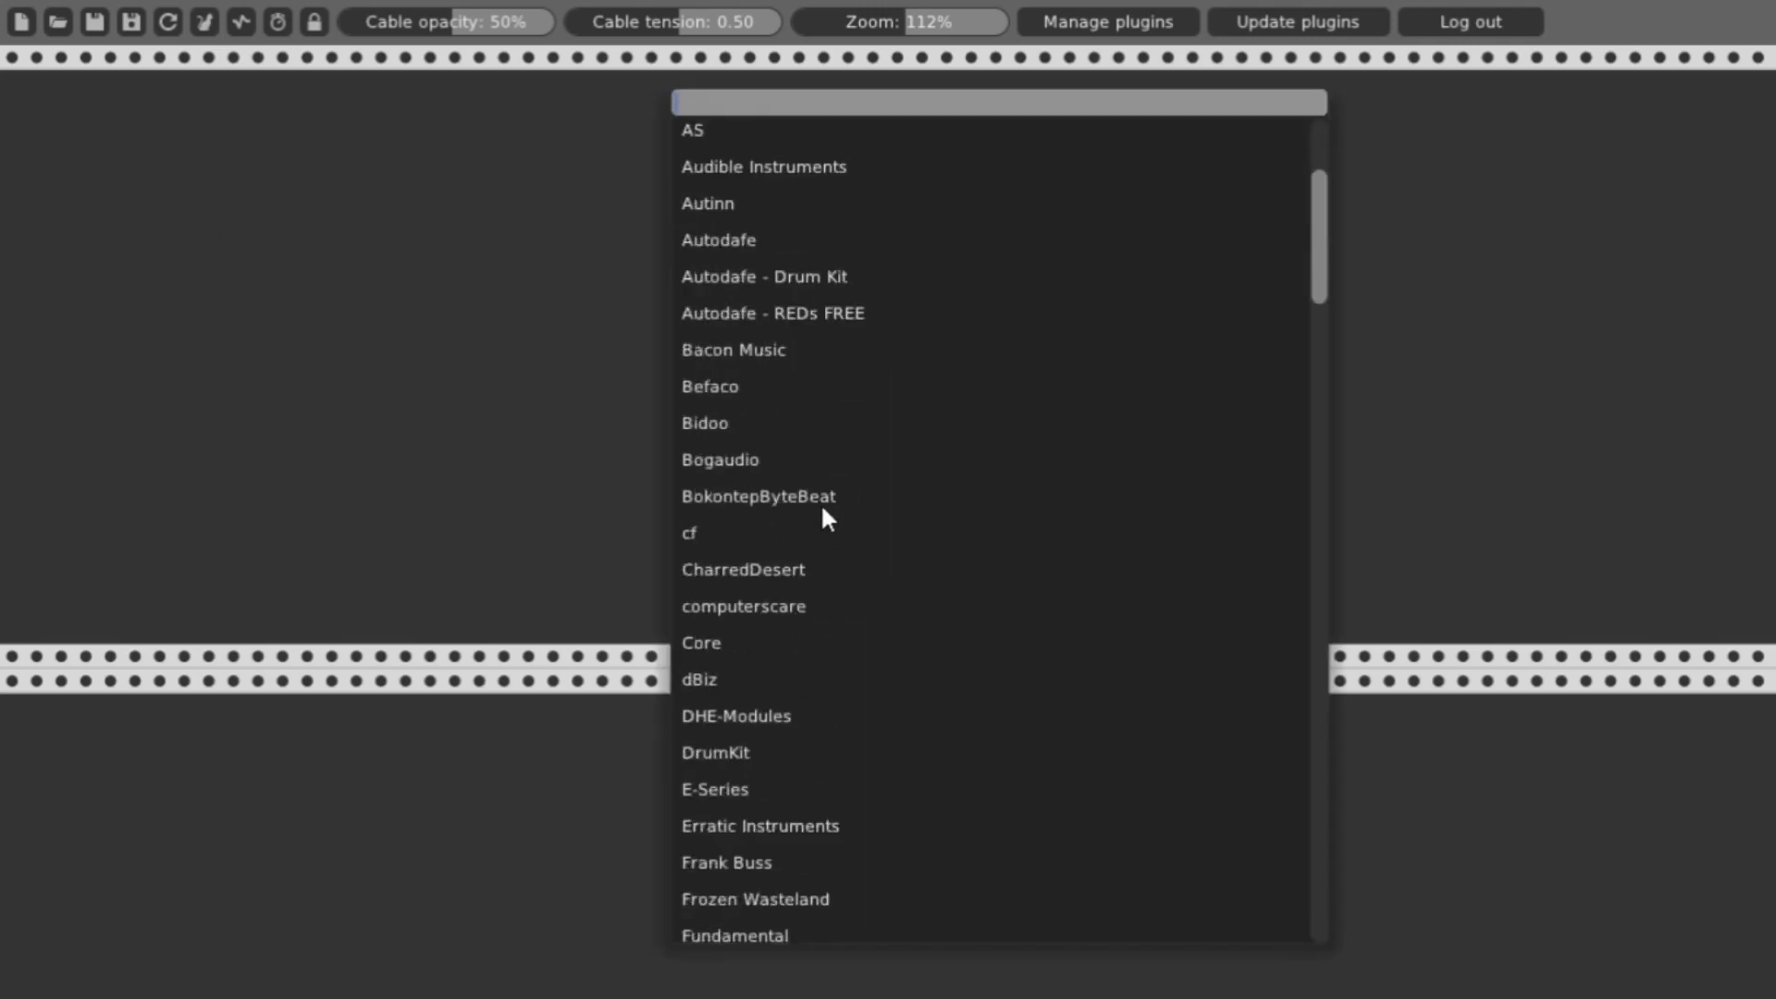
{"action": "left_click", "coordinate": [707, 639]}
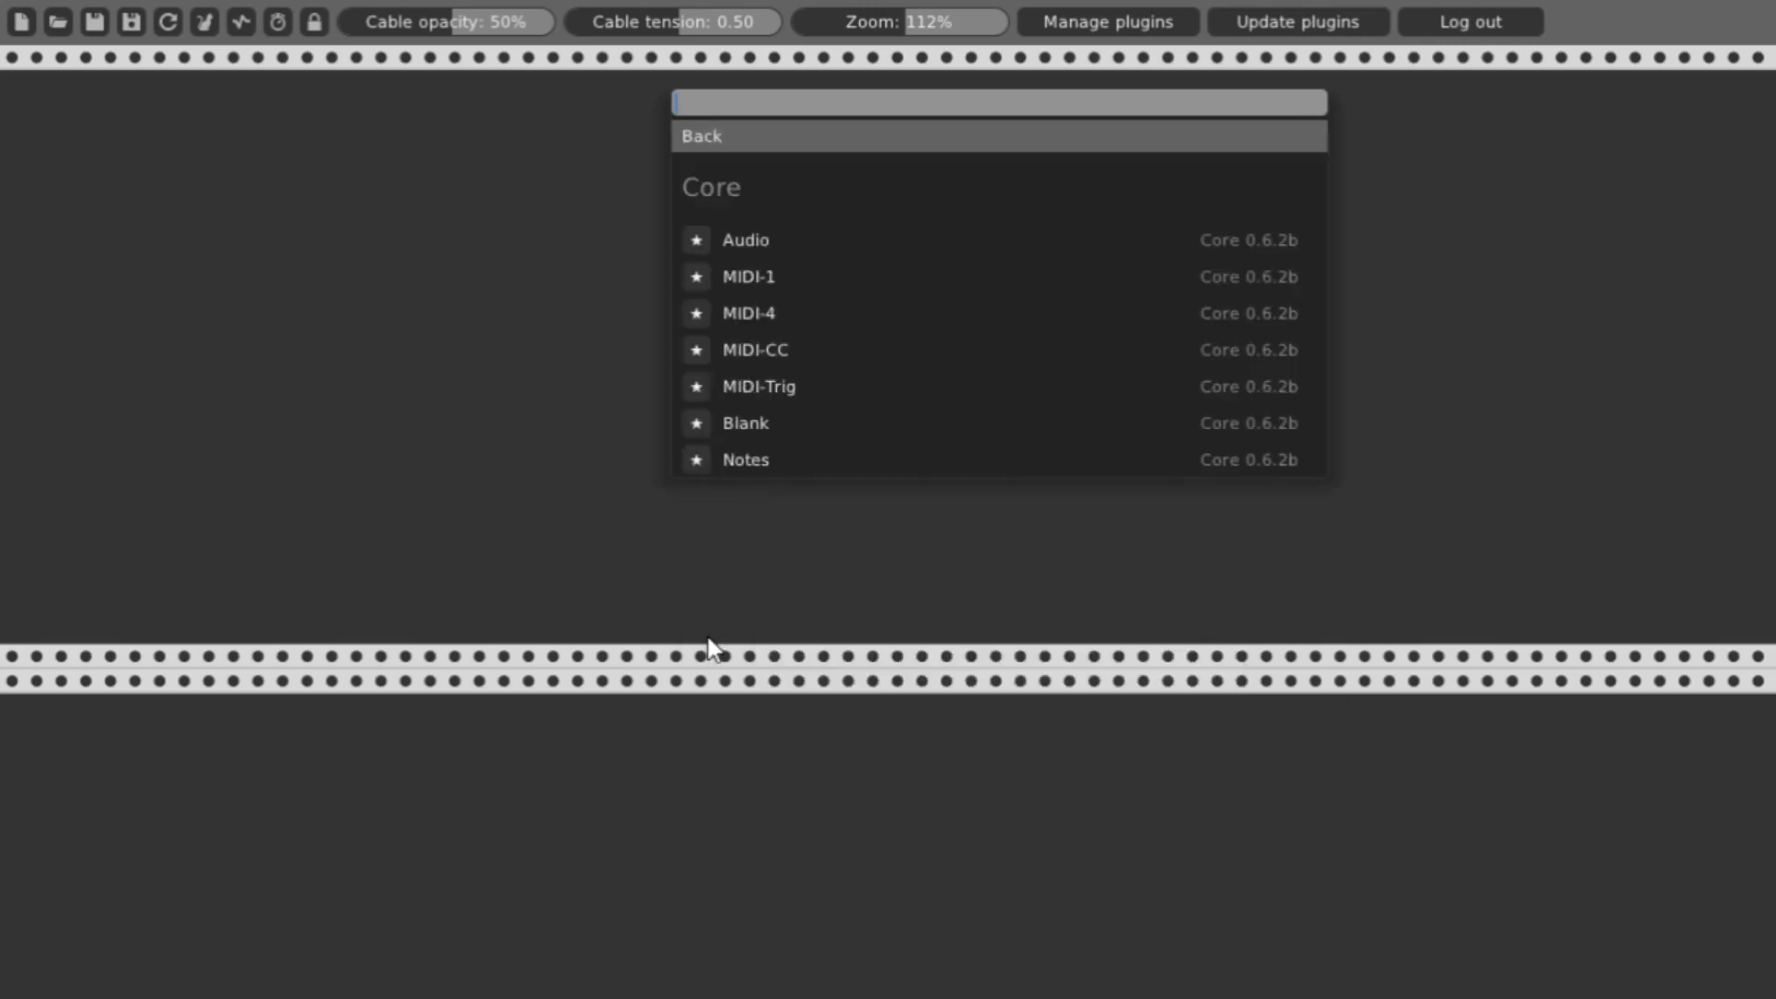
{"action": "left_click", "coordinate": [743, 241]}
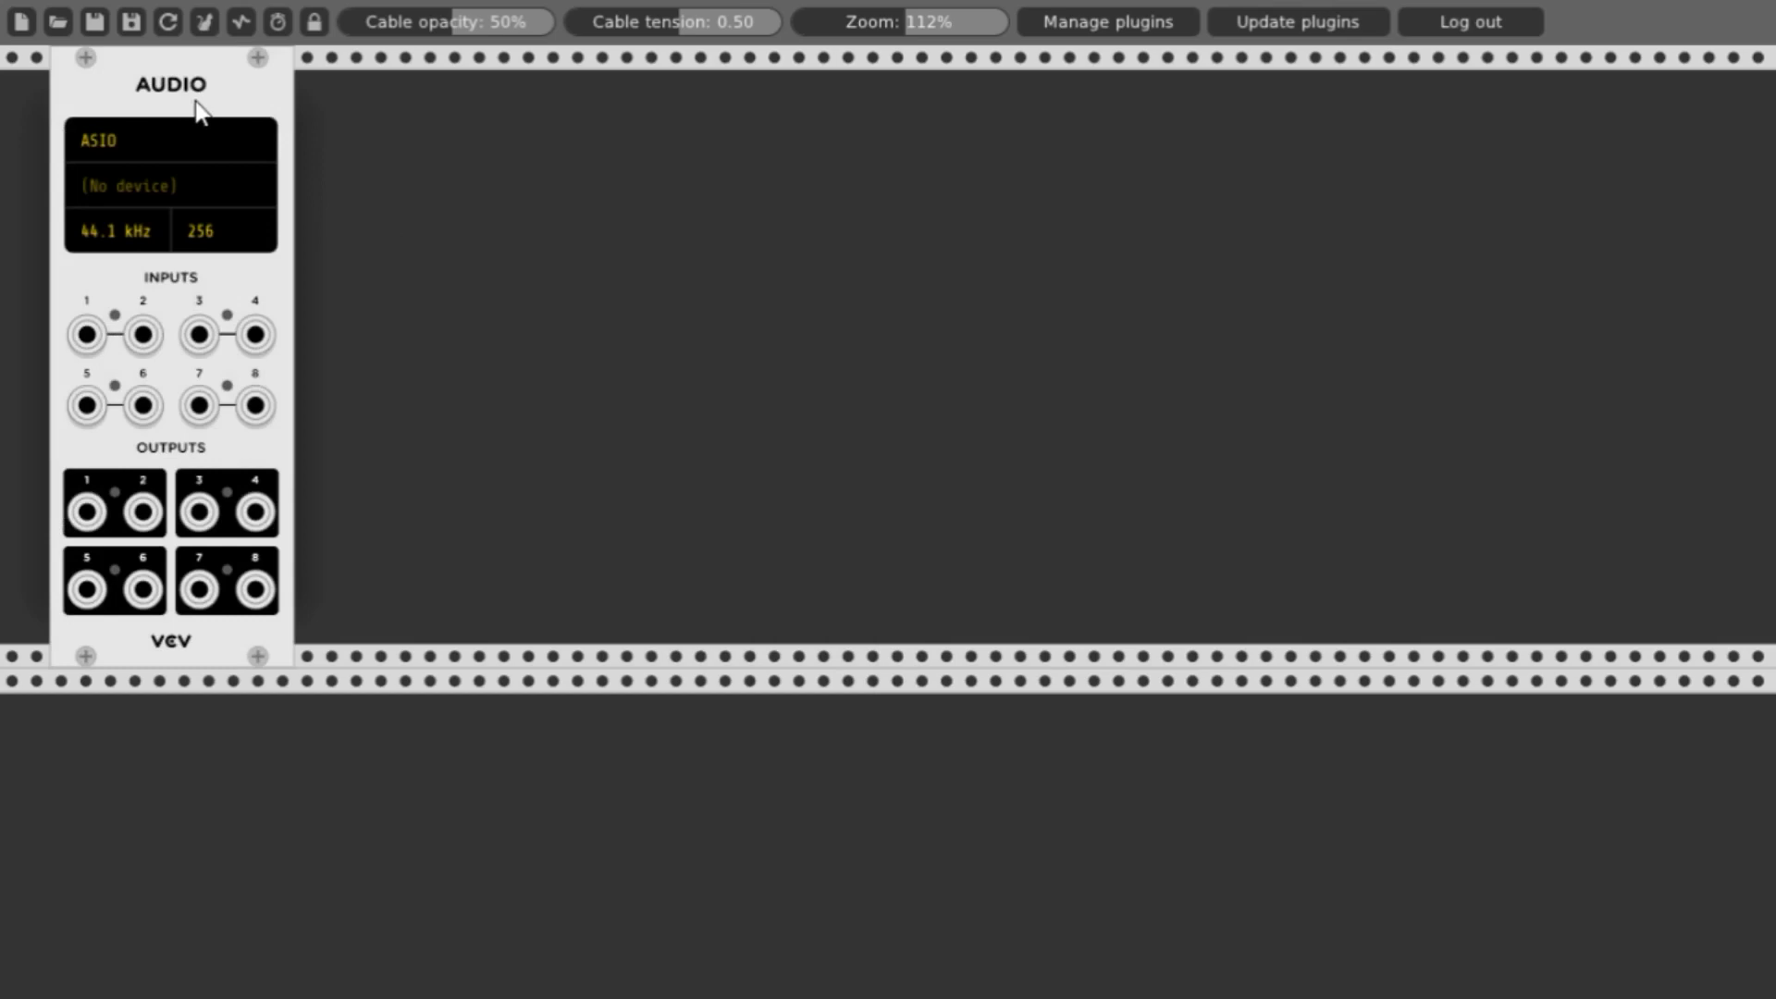
{"action": "left_click_drag", "start_coordinate": [201, 111], "coordinate": [1511, 118]}
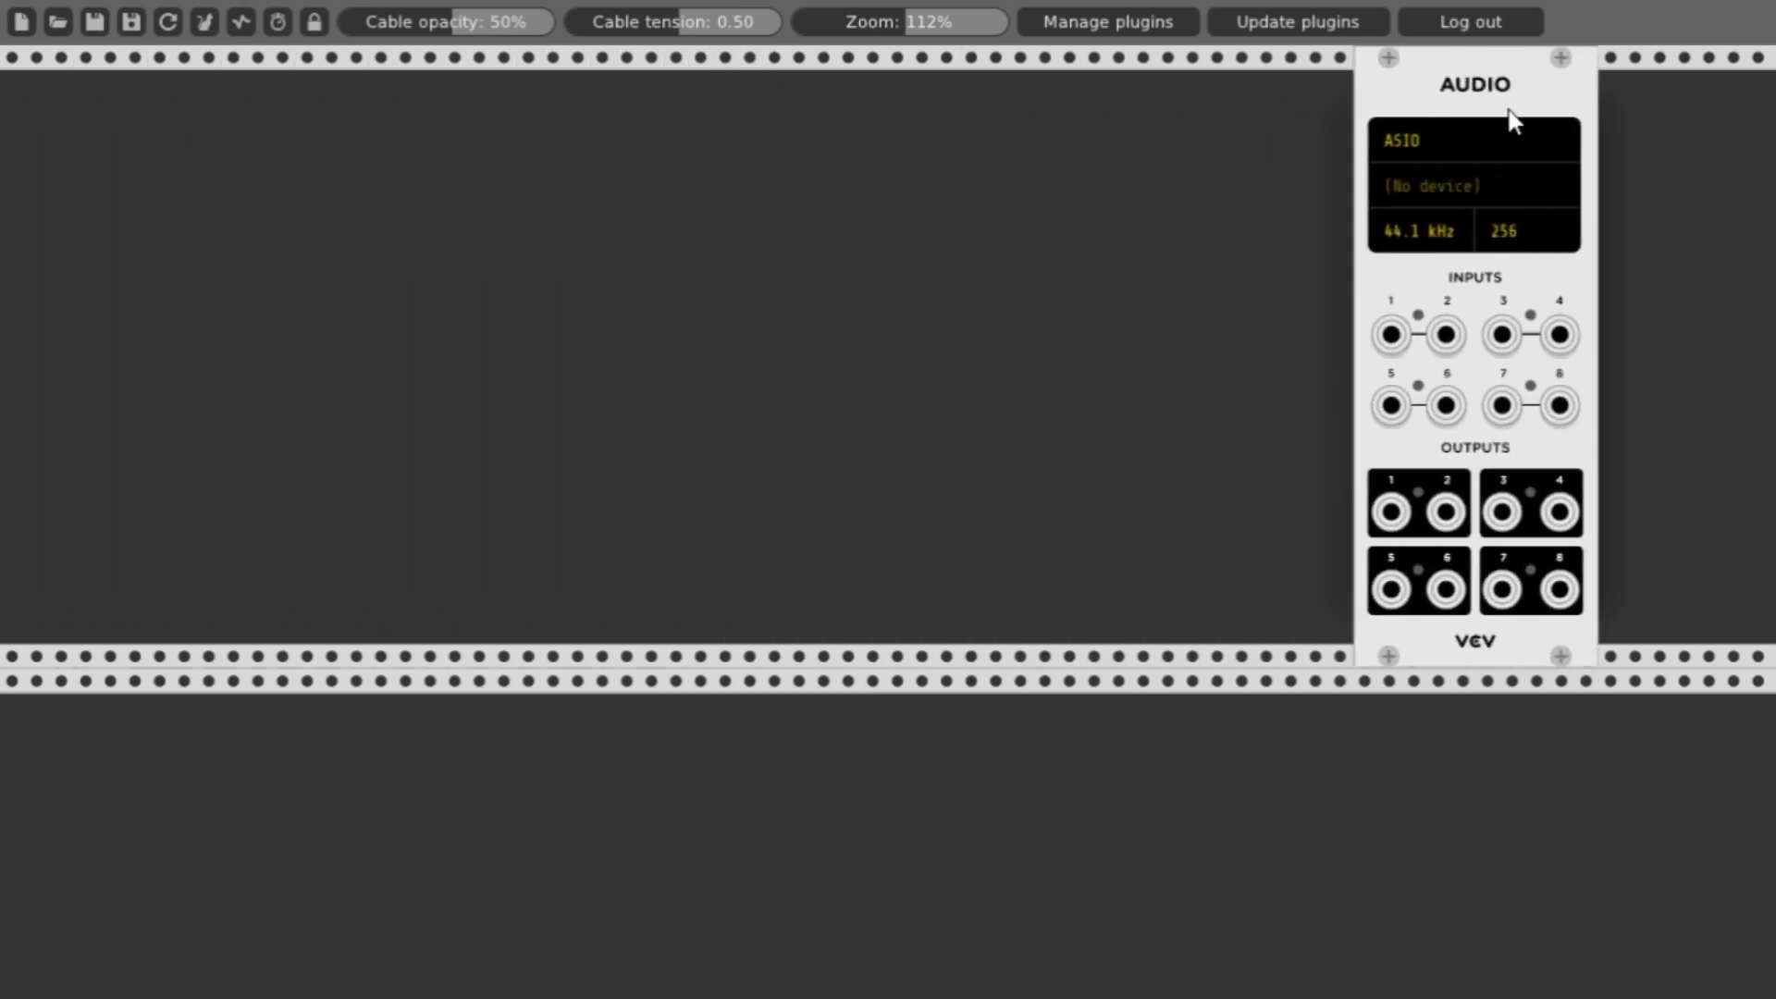
Set the Audio module to the DirectSound driver and the Default Device.
{"action": "left_click", "coordinate": [1416, 153]}
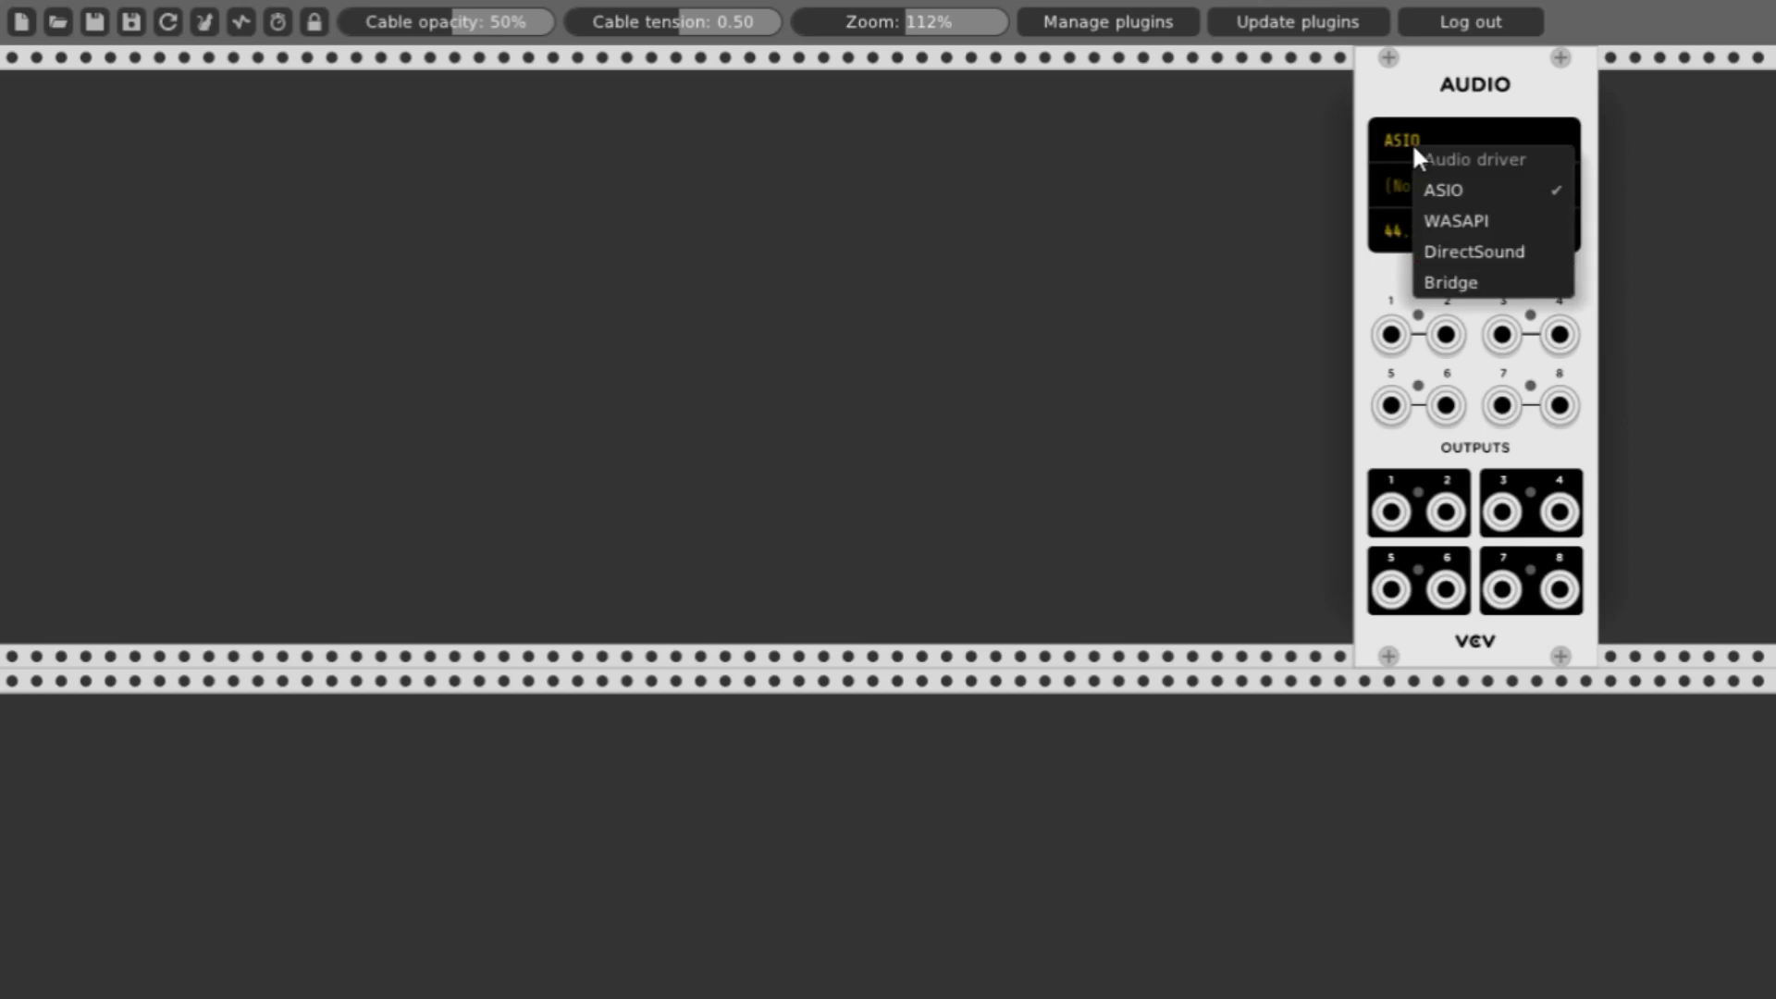
{"action": "left_click", "coordinate": [1443, 252]}
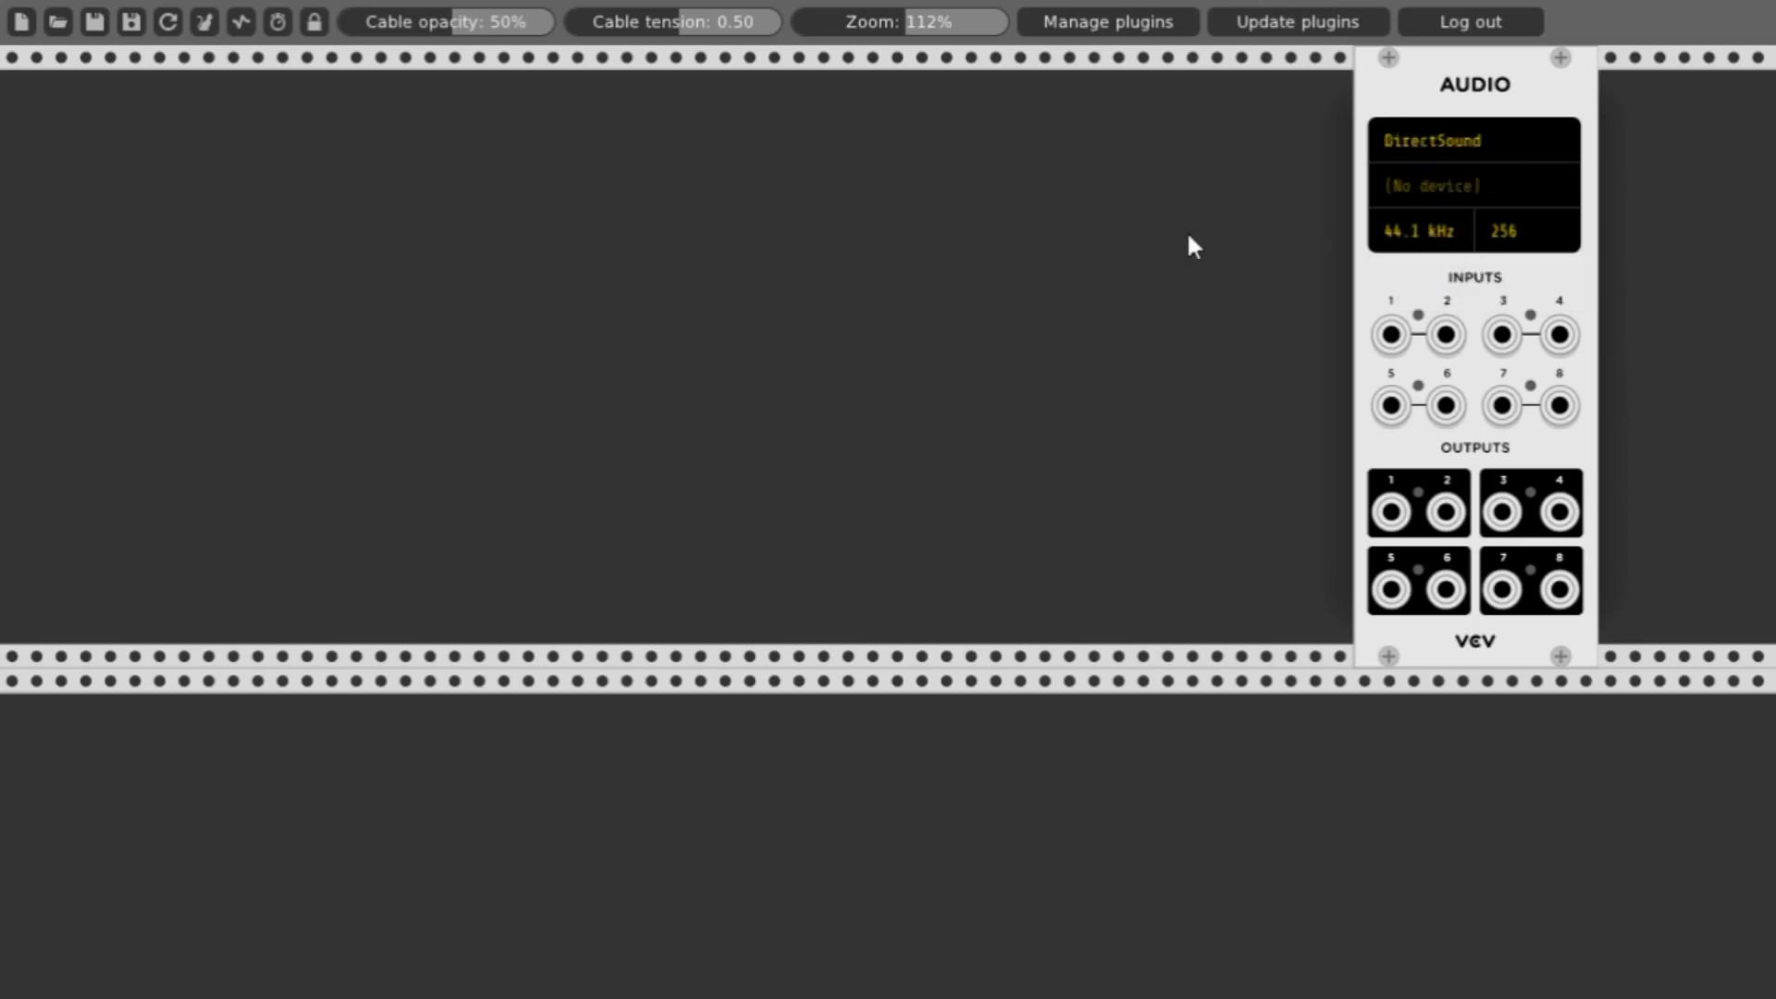
{"action": "left_click", "coordinate": [1405, 191]}
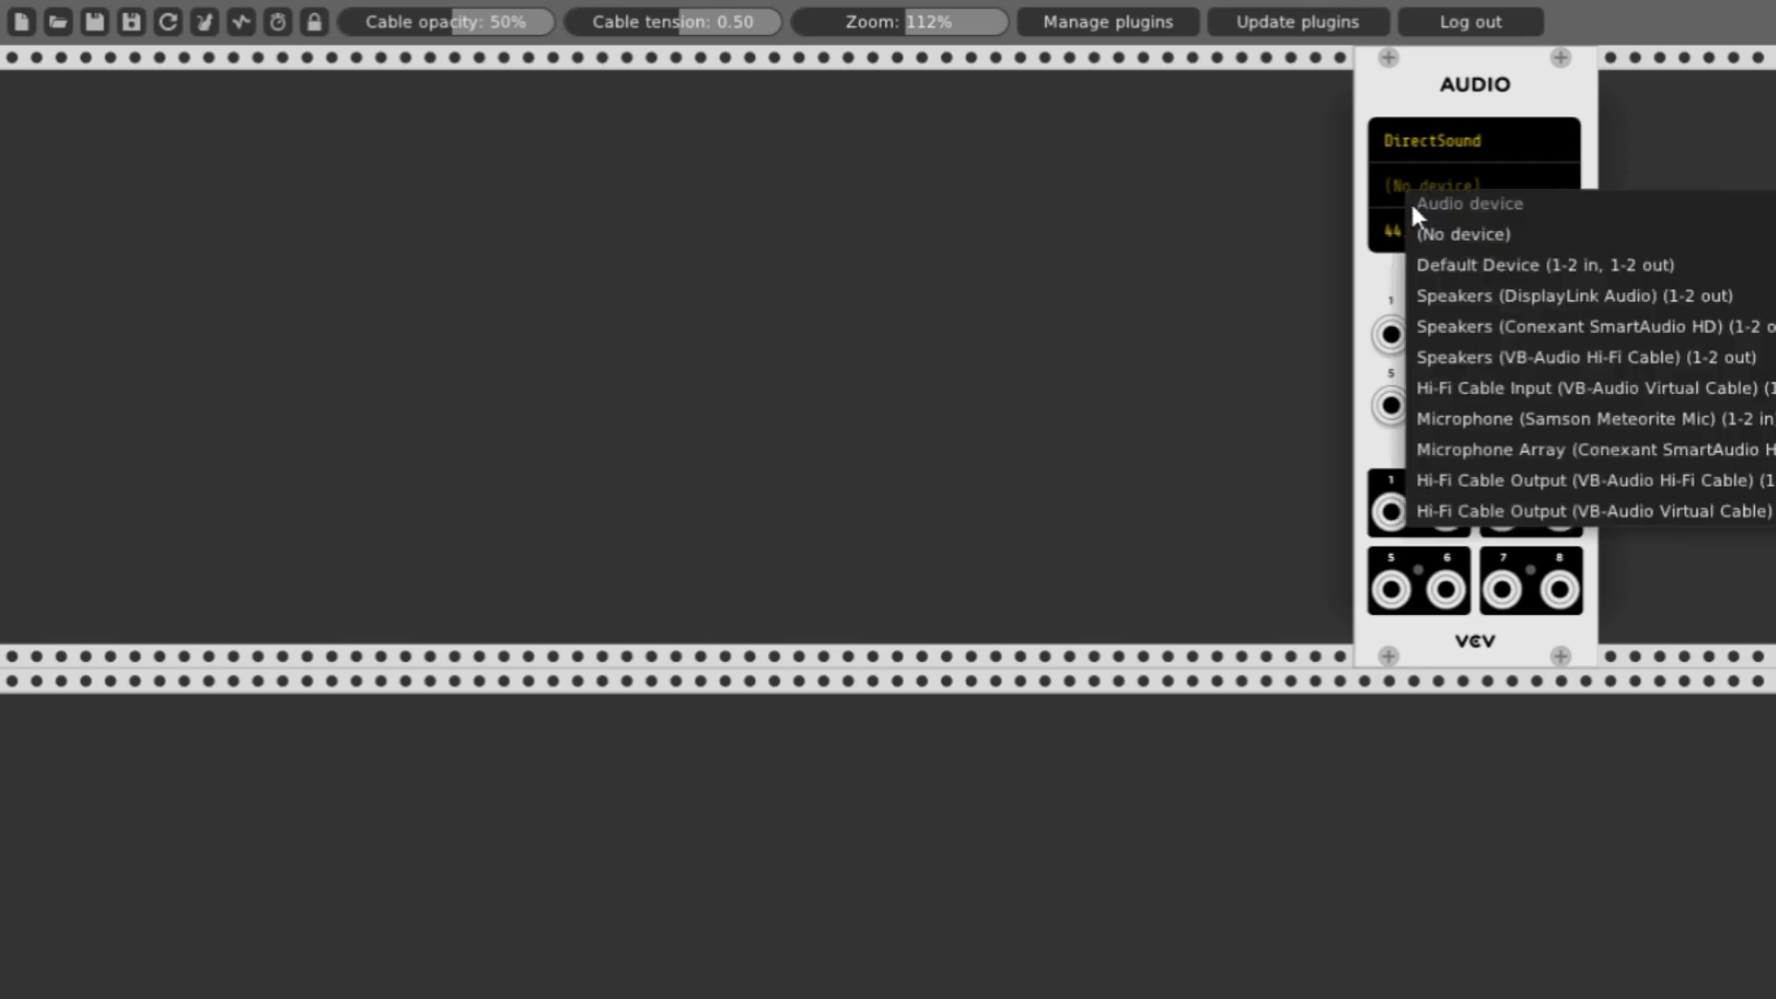
{"action": "left_click", "coordinate": [1430, 269]}
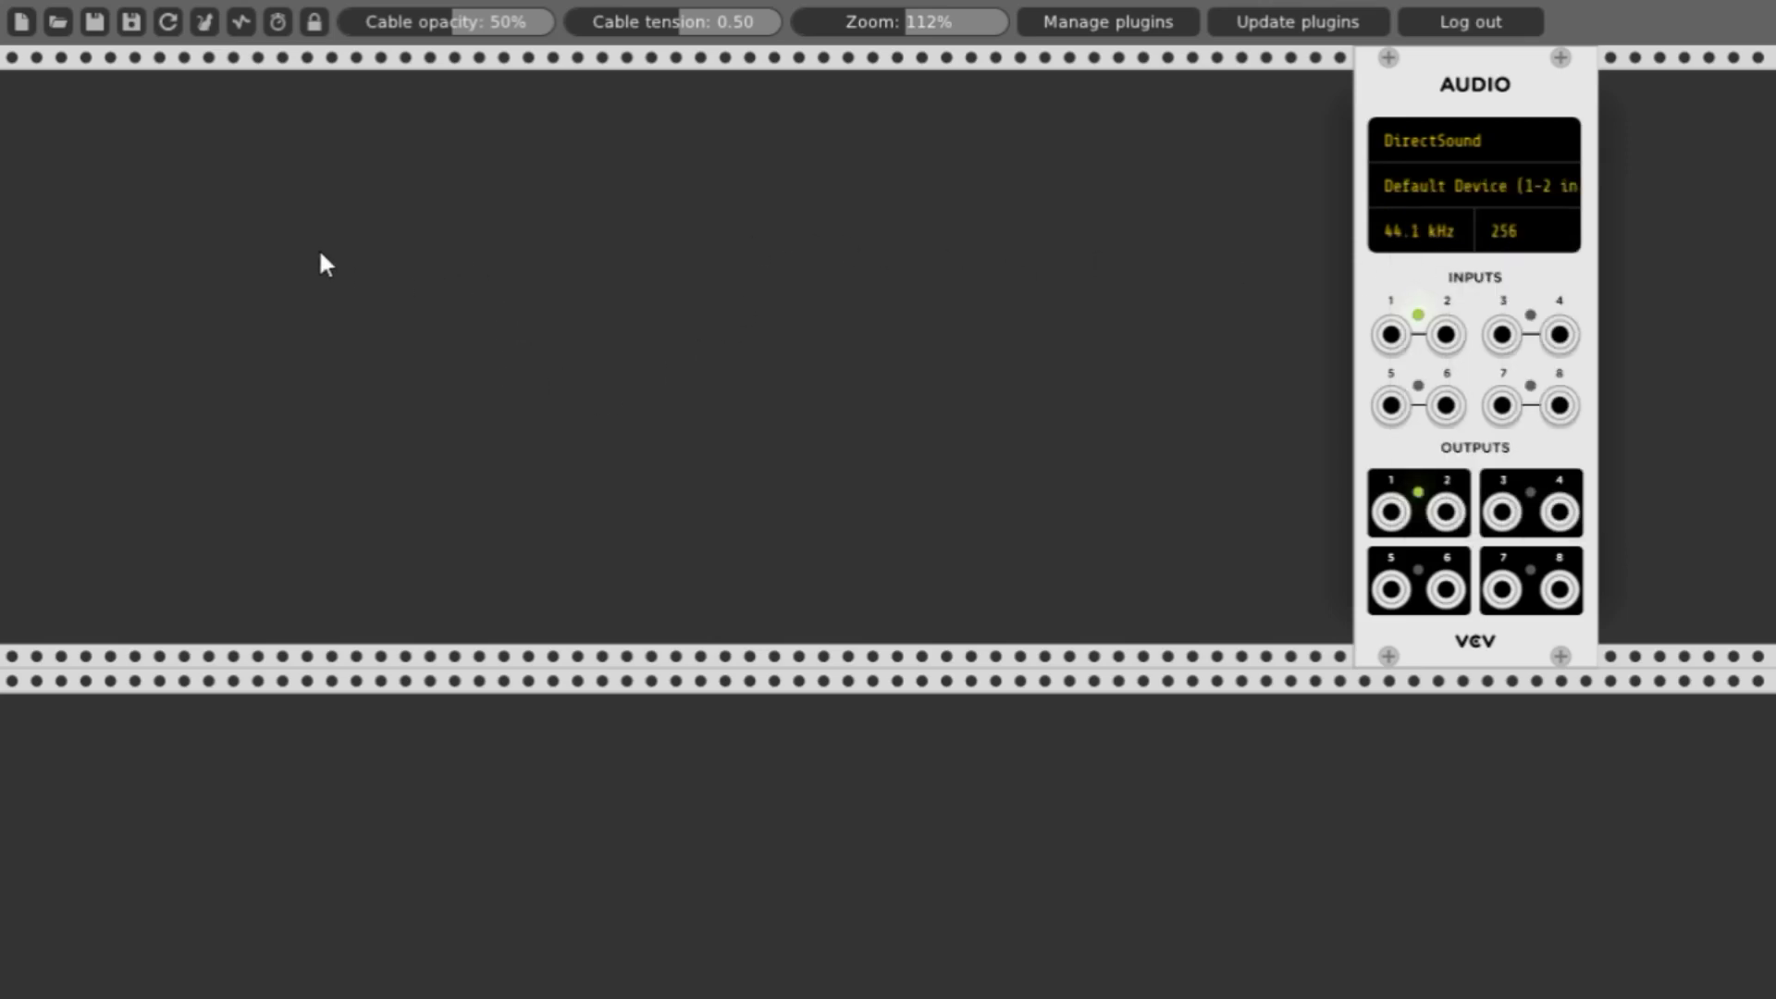
Add a Core MIDI-1 module at the rack's left edge, taking input from USB Midi Cable 1.
{"action": "right_click", "coordinate": [152, 222]}
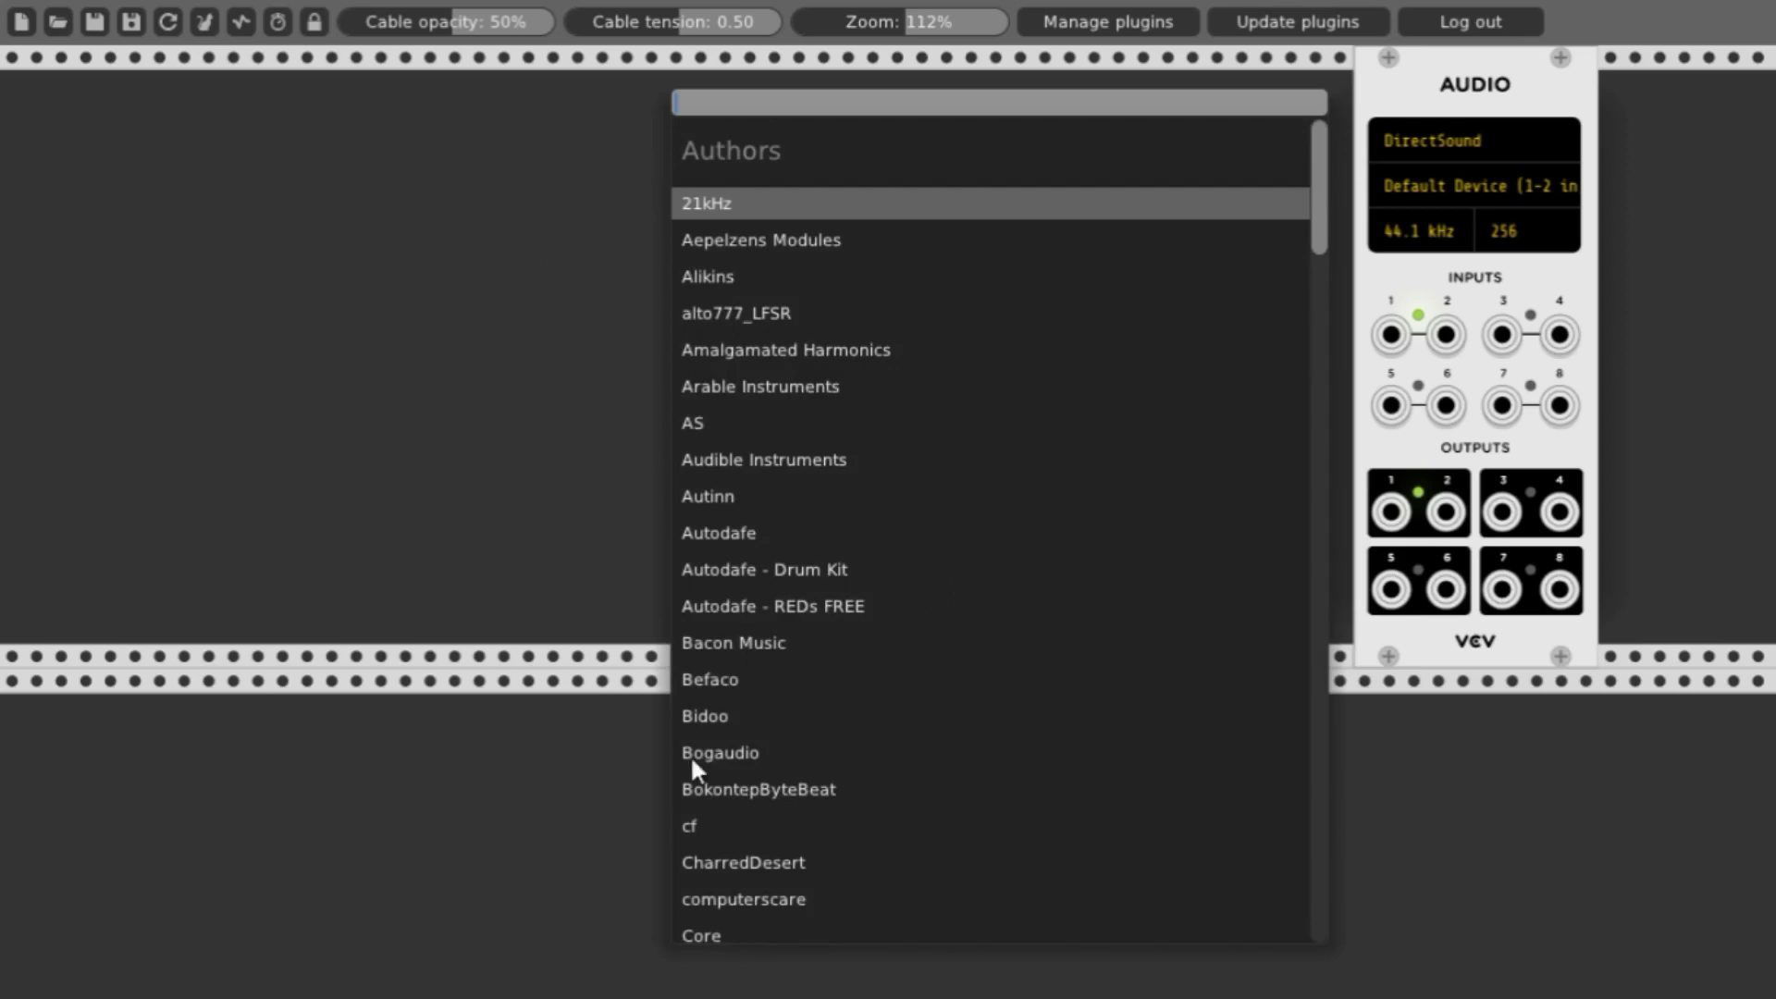
{"action": "left_click", "coordinate": [705, 933]}
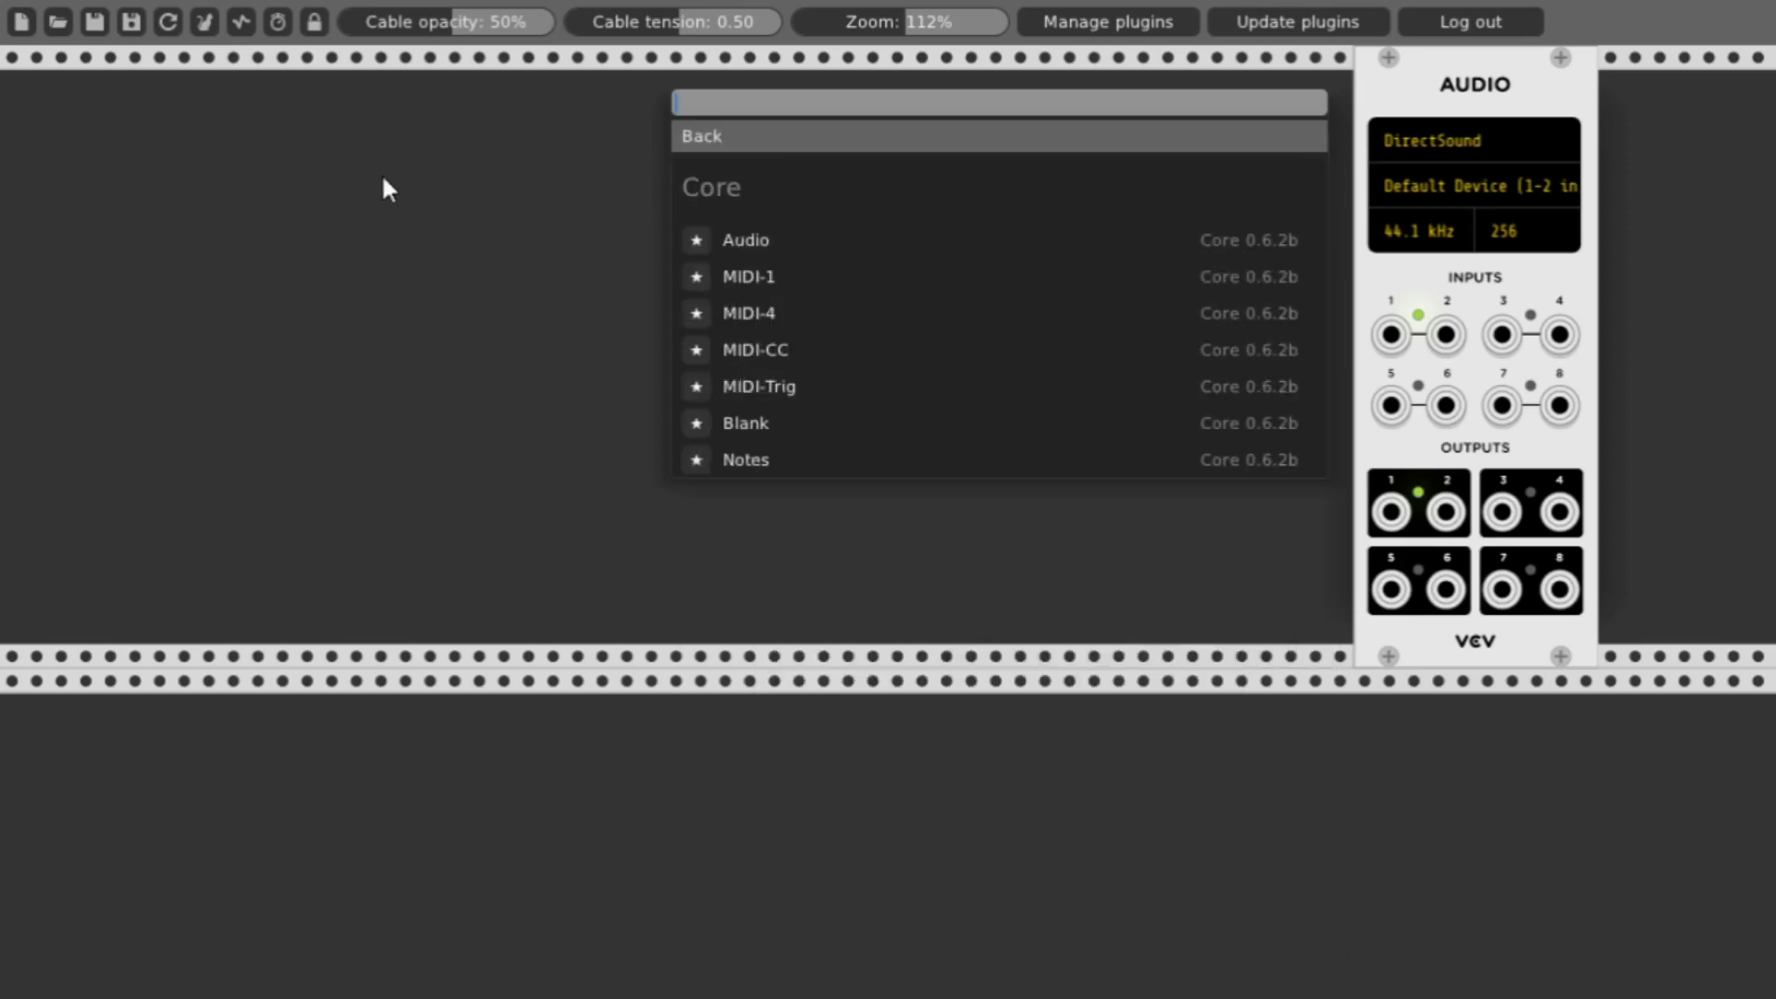
{"action": "left_click", "coordinate": [746, 288]}
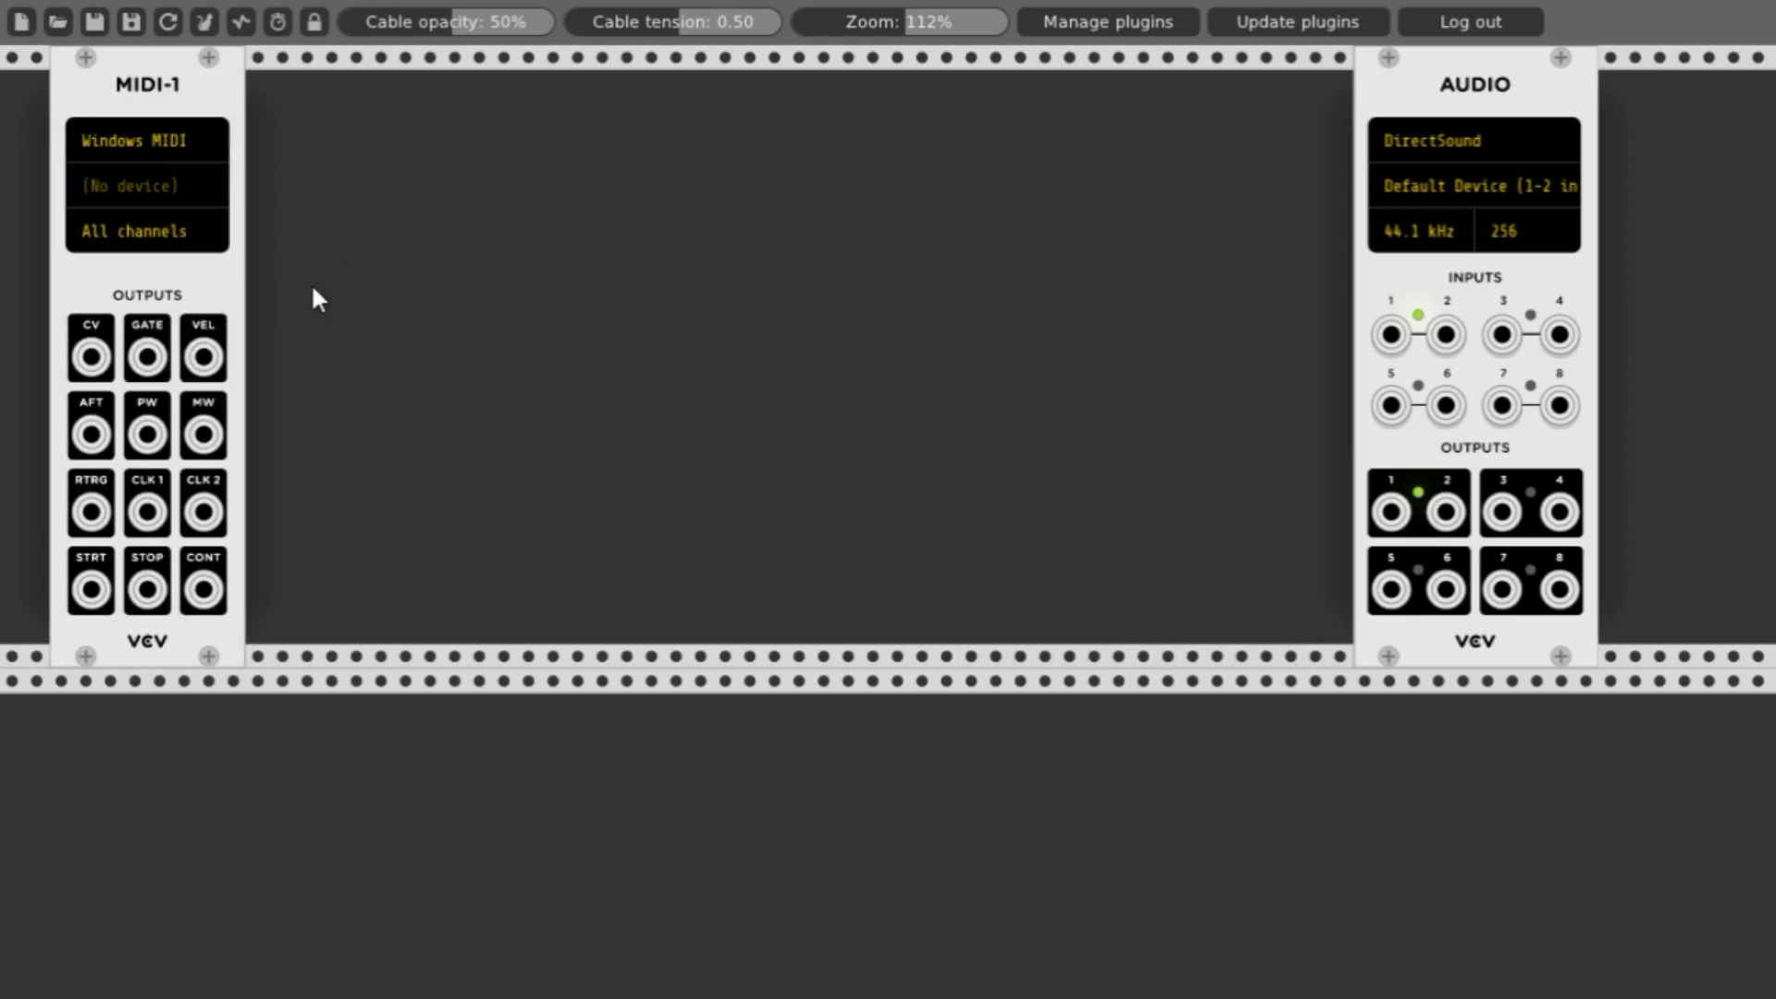
{"action": "left_click_drag", "start_coordinate": [150, 83], "coordinate": [100, 83]}
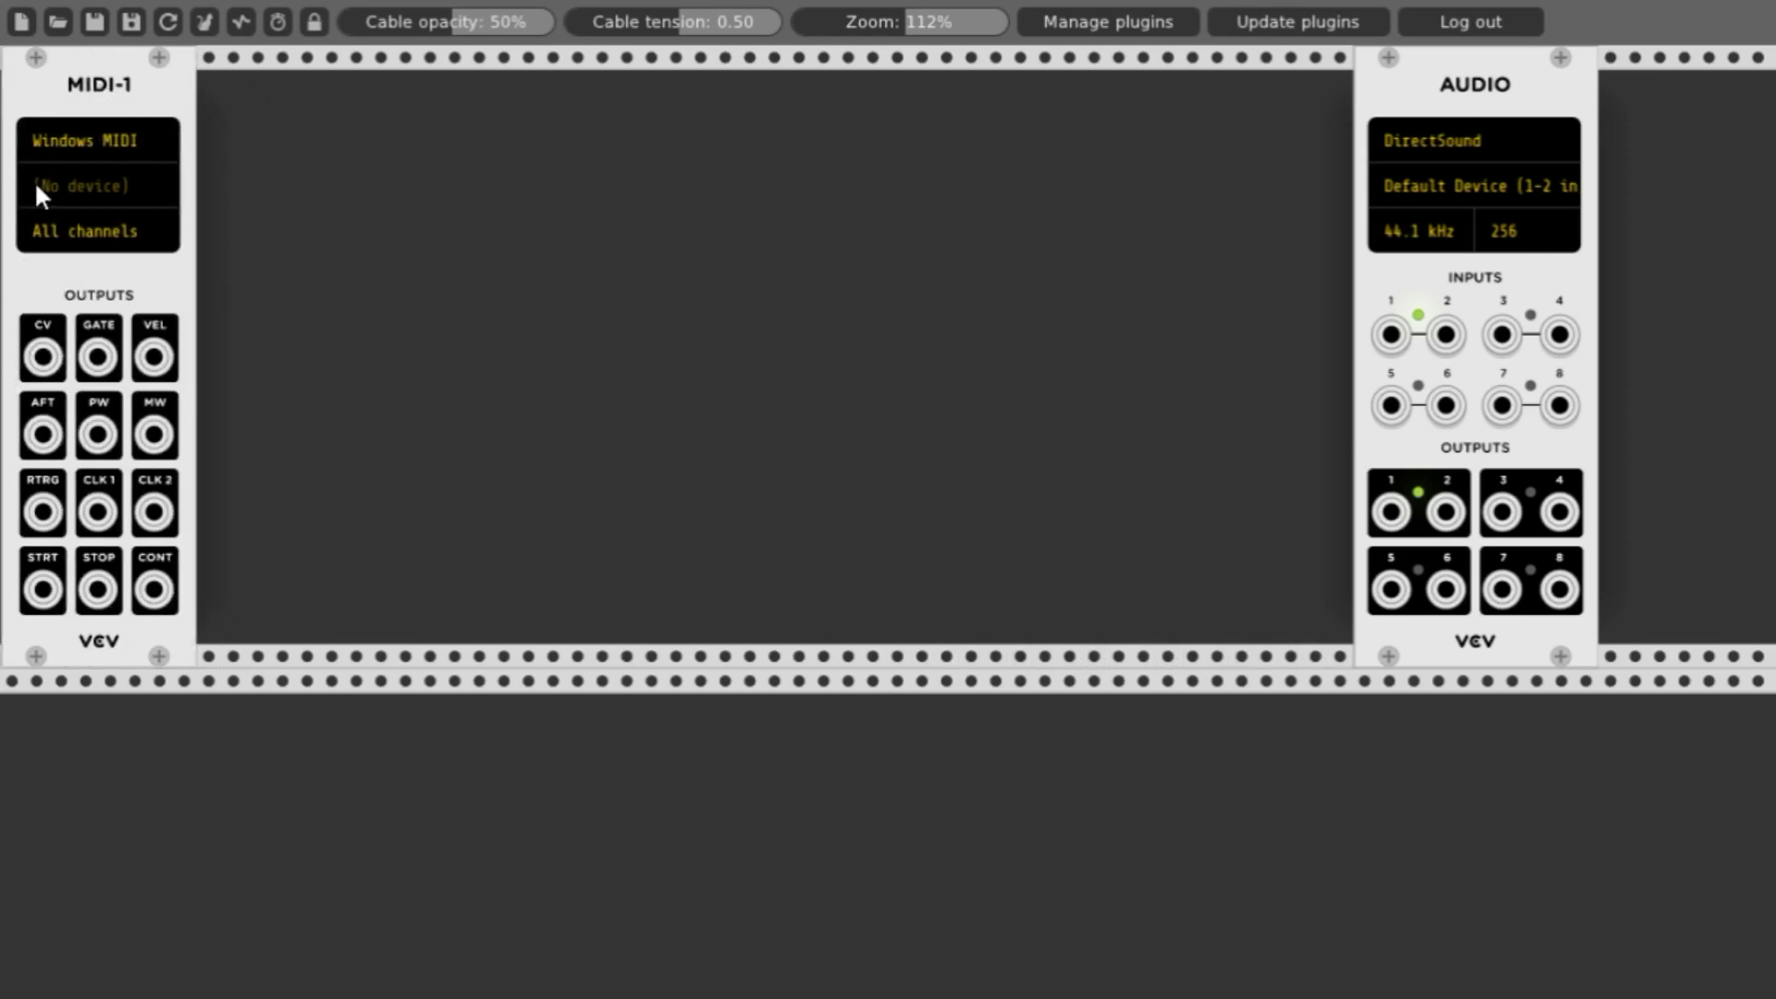
{"action": "left_click", "coordinate": [59, 194]}
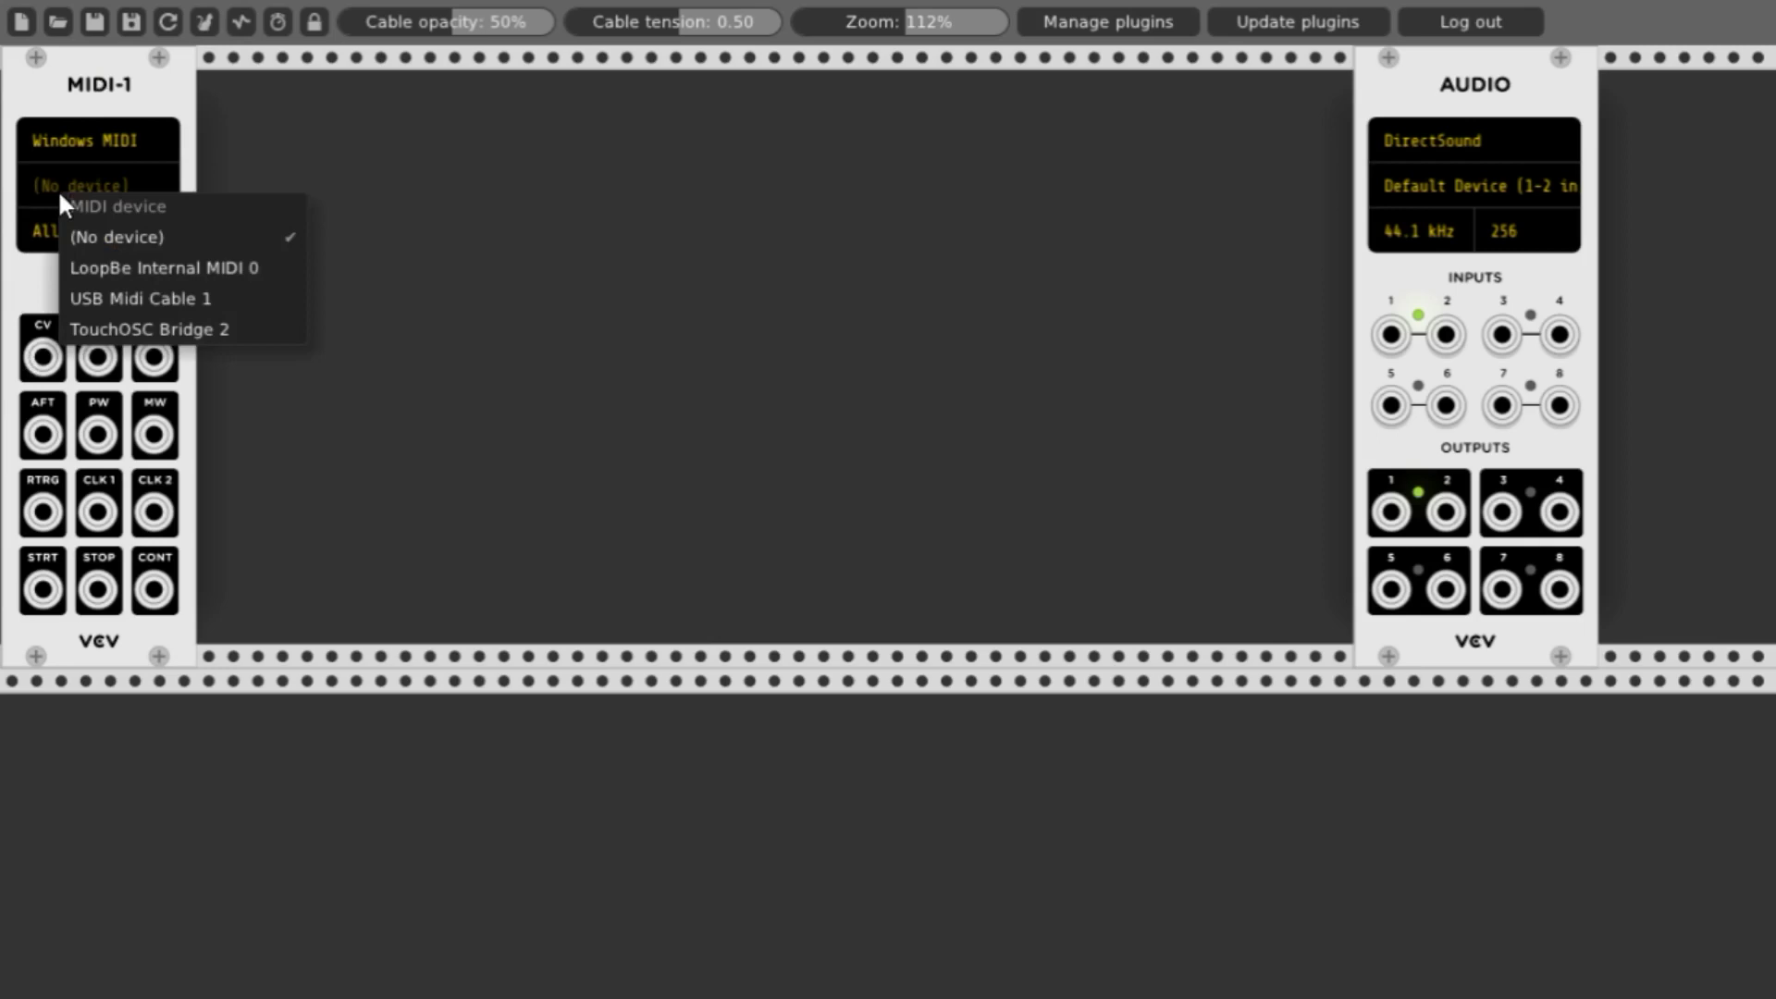
{"action": "left_click", "coordinate": [139, 298]}
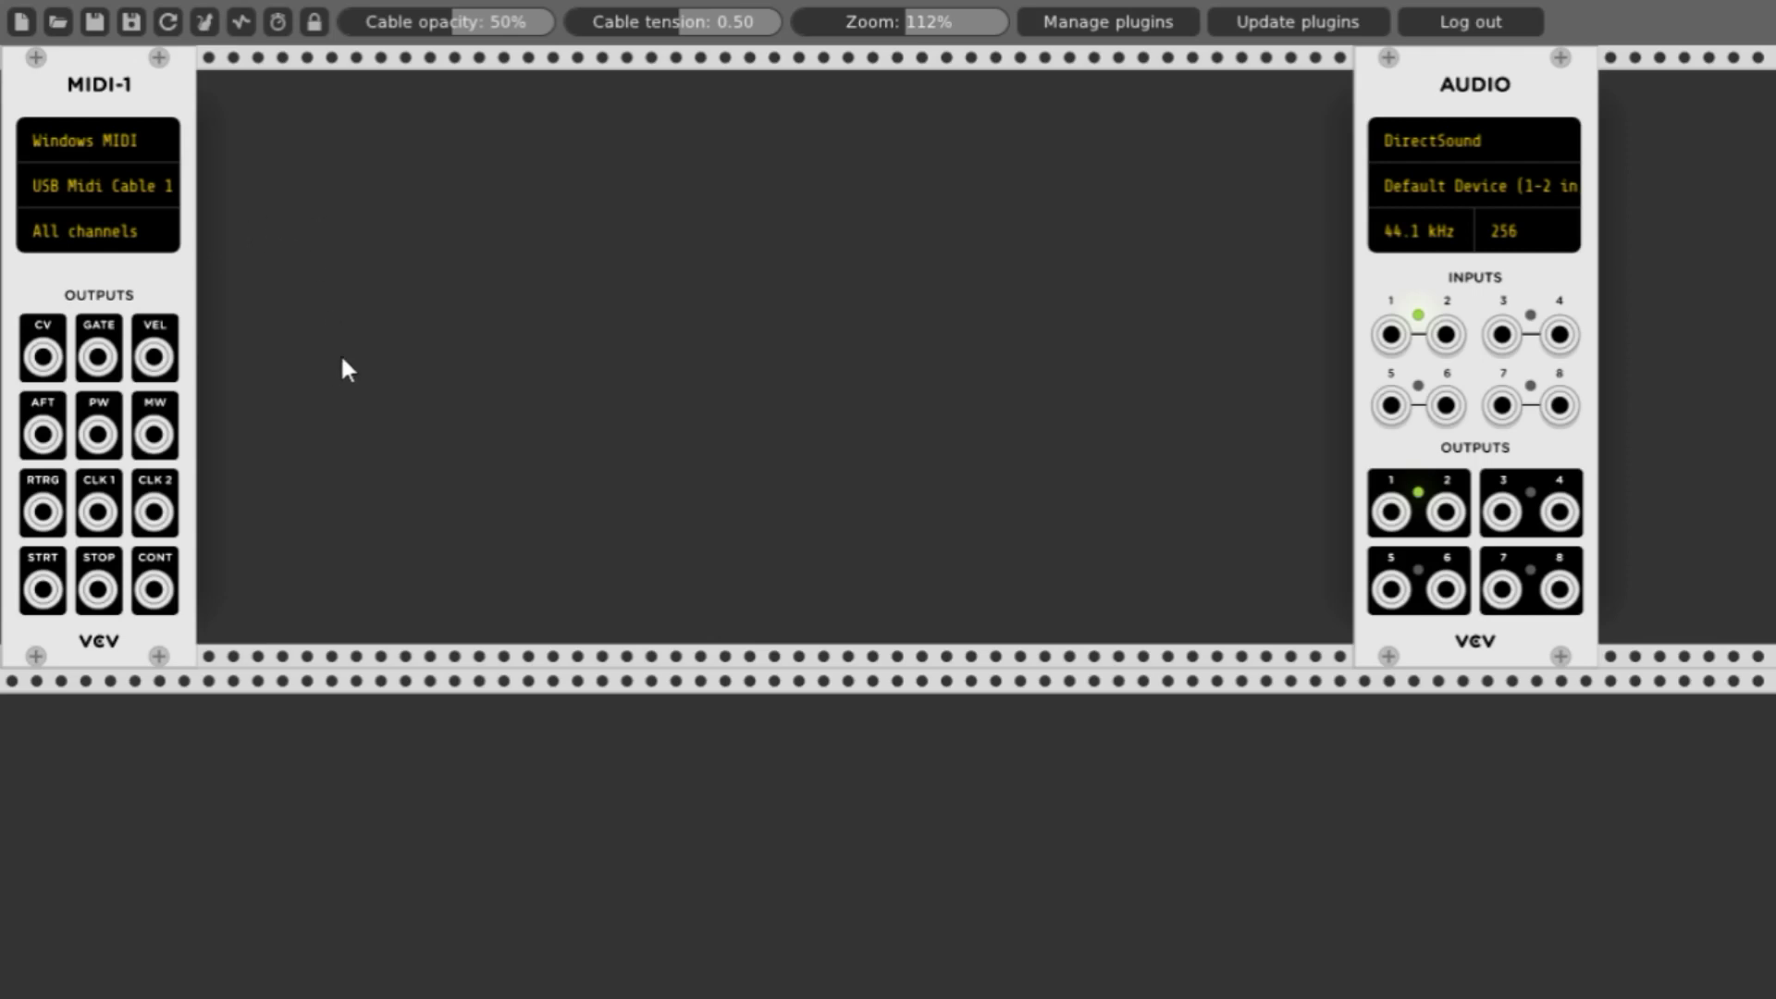
Add Fundamental's VCO-1 oscillator to the rack next to MIDI-1.
{"action": "right_click", "coordinate": [306, 286]}
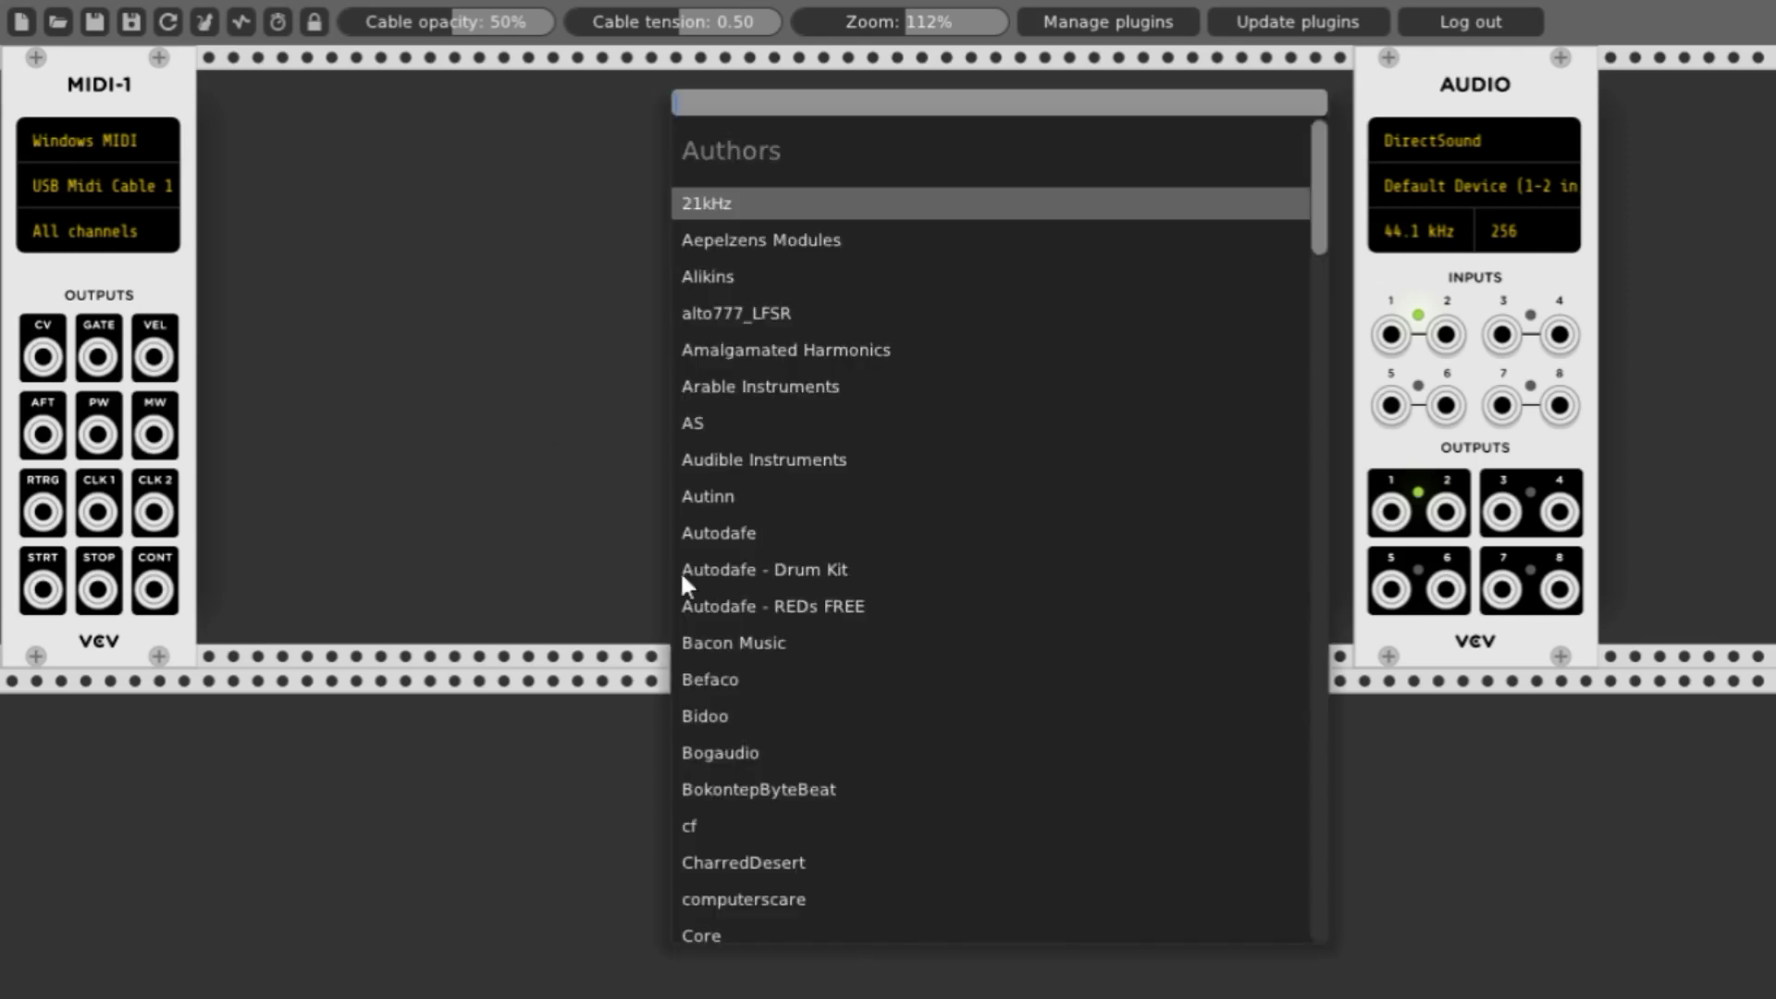
{"action": "scroll", "coordinate": [871, 664], "scroll_direction": "down", "scroll_amount": 10}
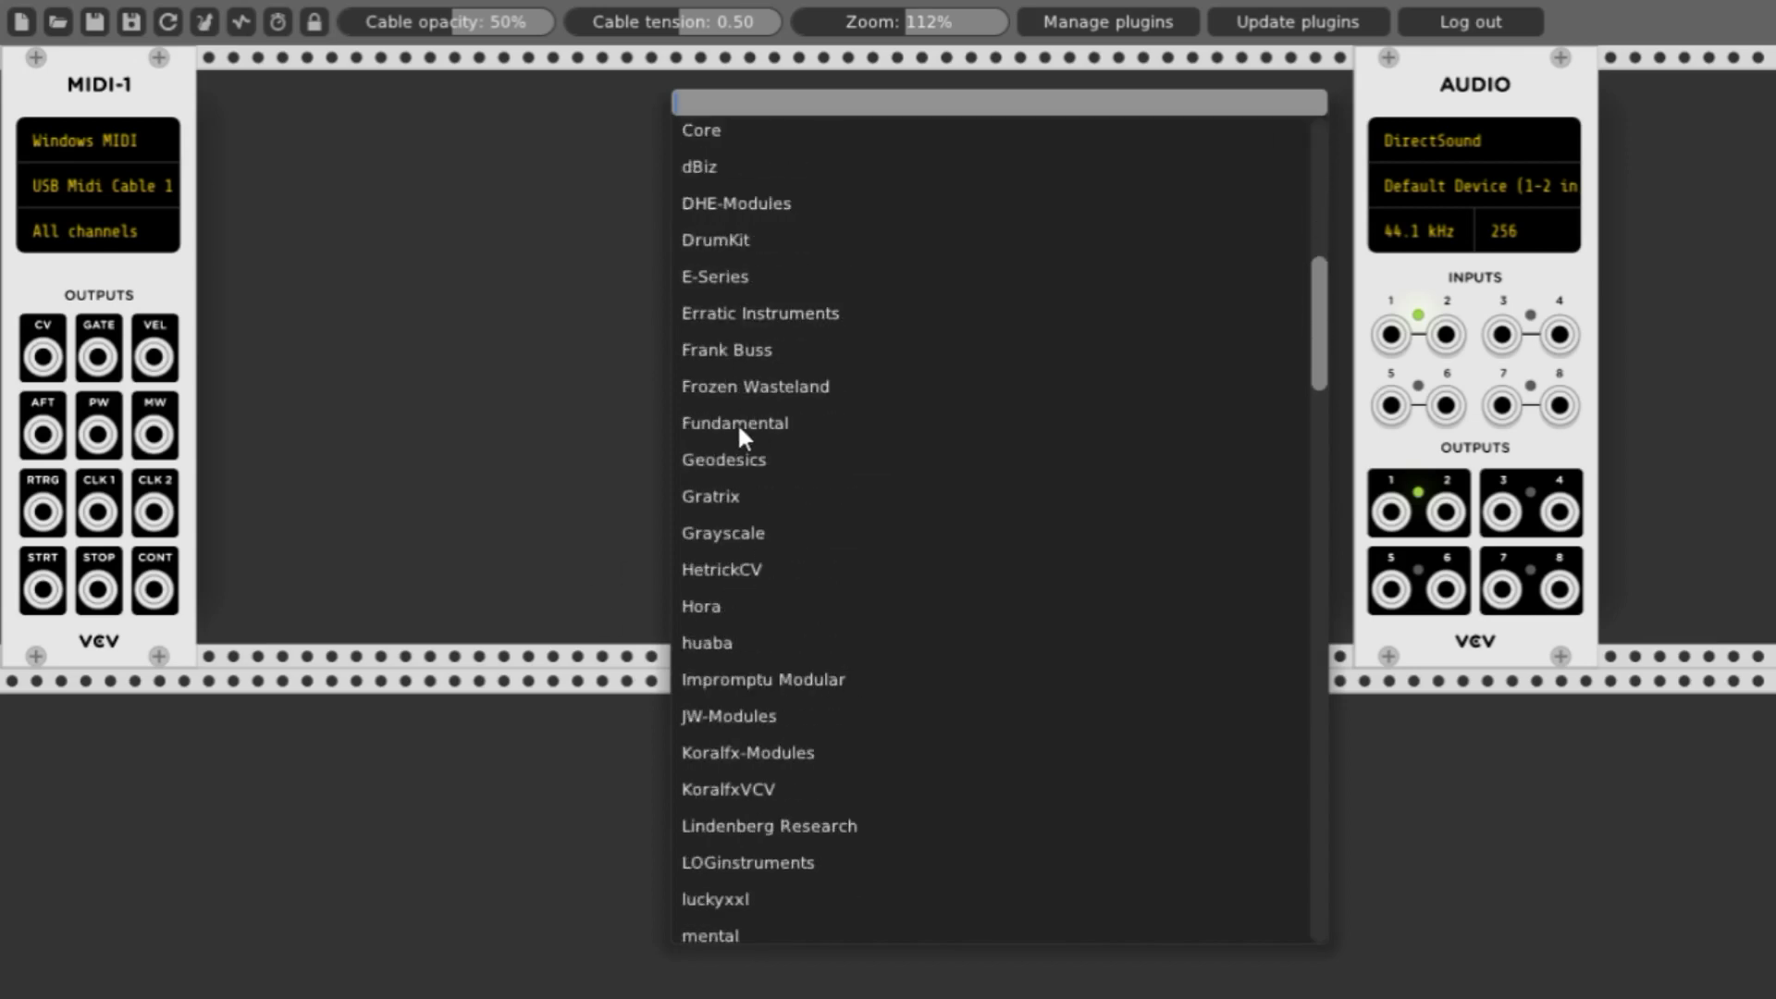
{"action": "left_click", "coordinate": [736, 422]}
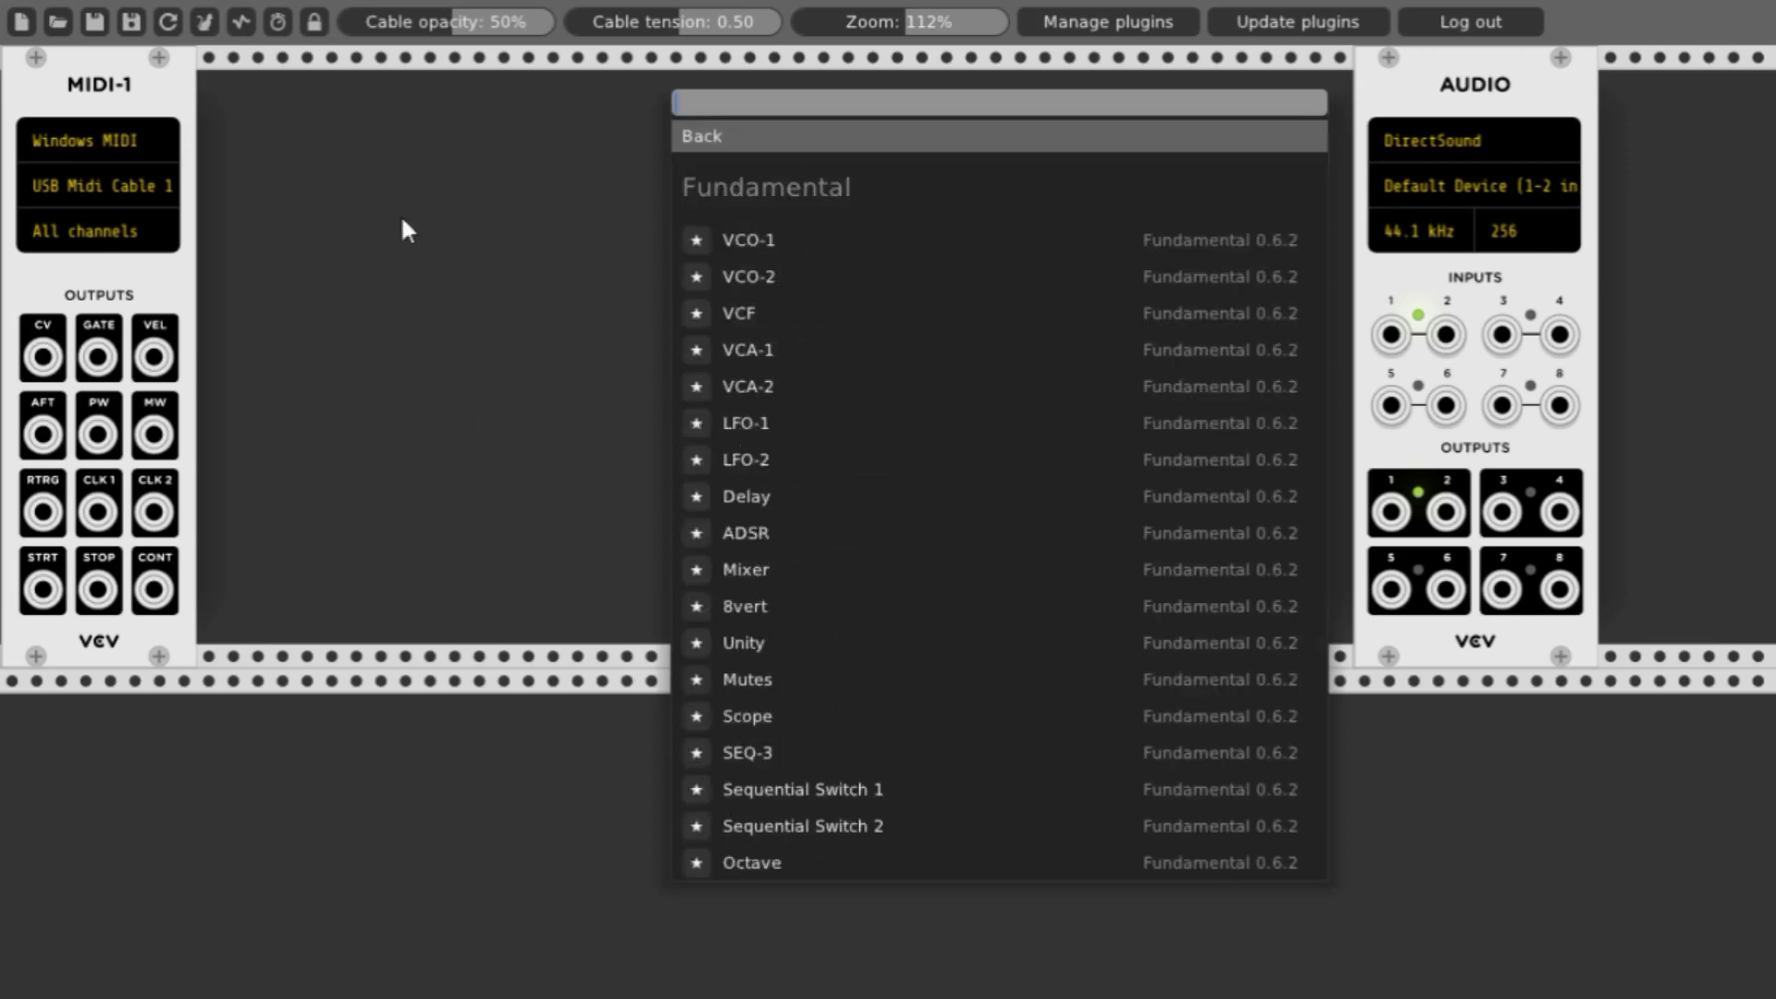
{"action": "left_click", "coordinate": [726, 240]}
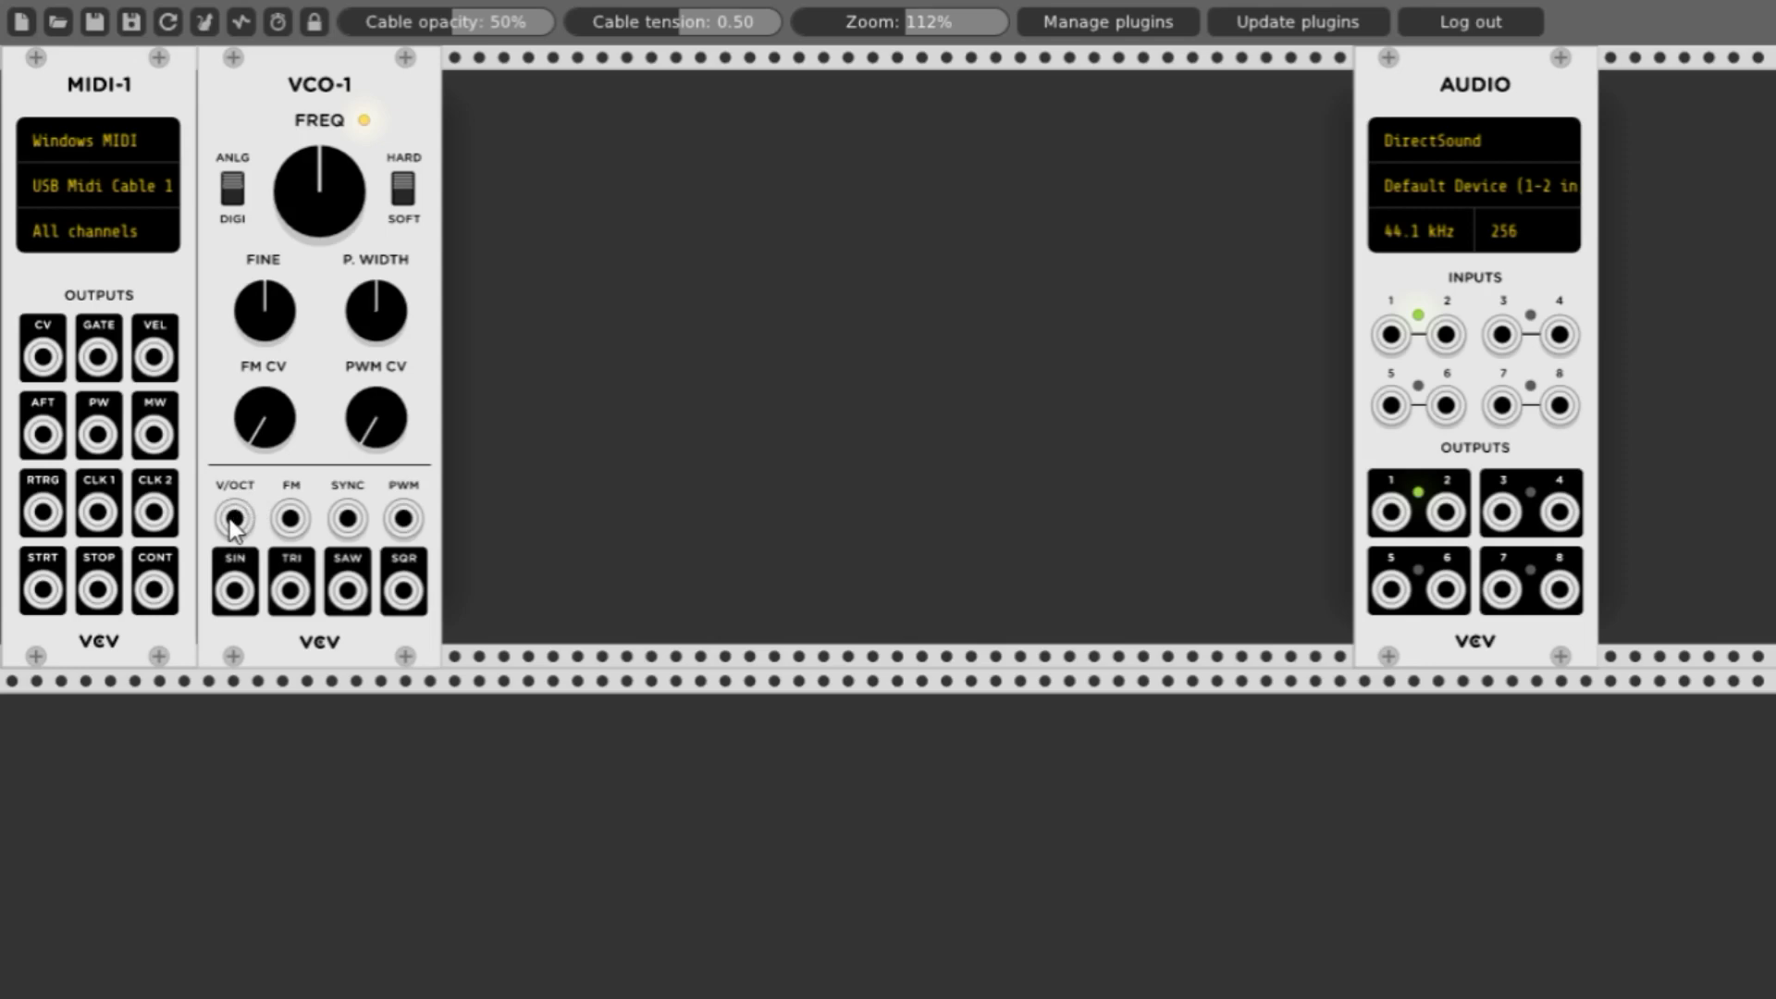
Add a VCA-1 beside VCO-1, patch SIN into its IN, and lower its level to about a third.
{"action": "right_click", "coordinate": [578, 351]}
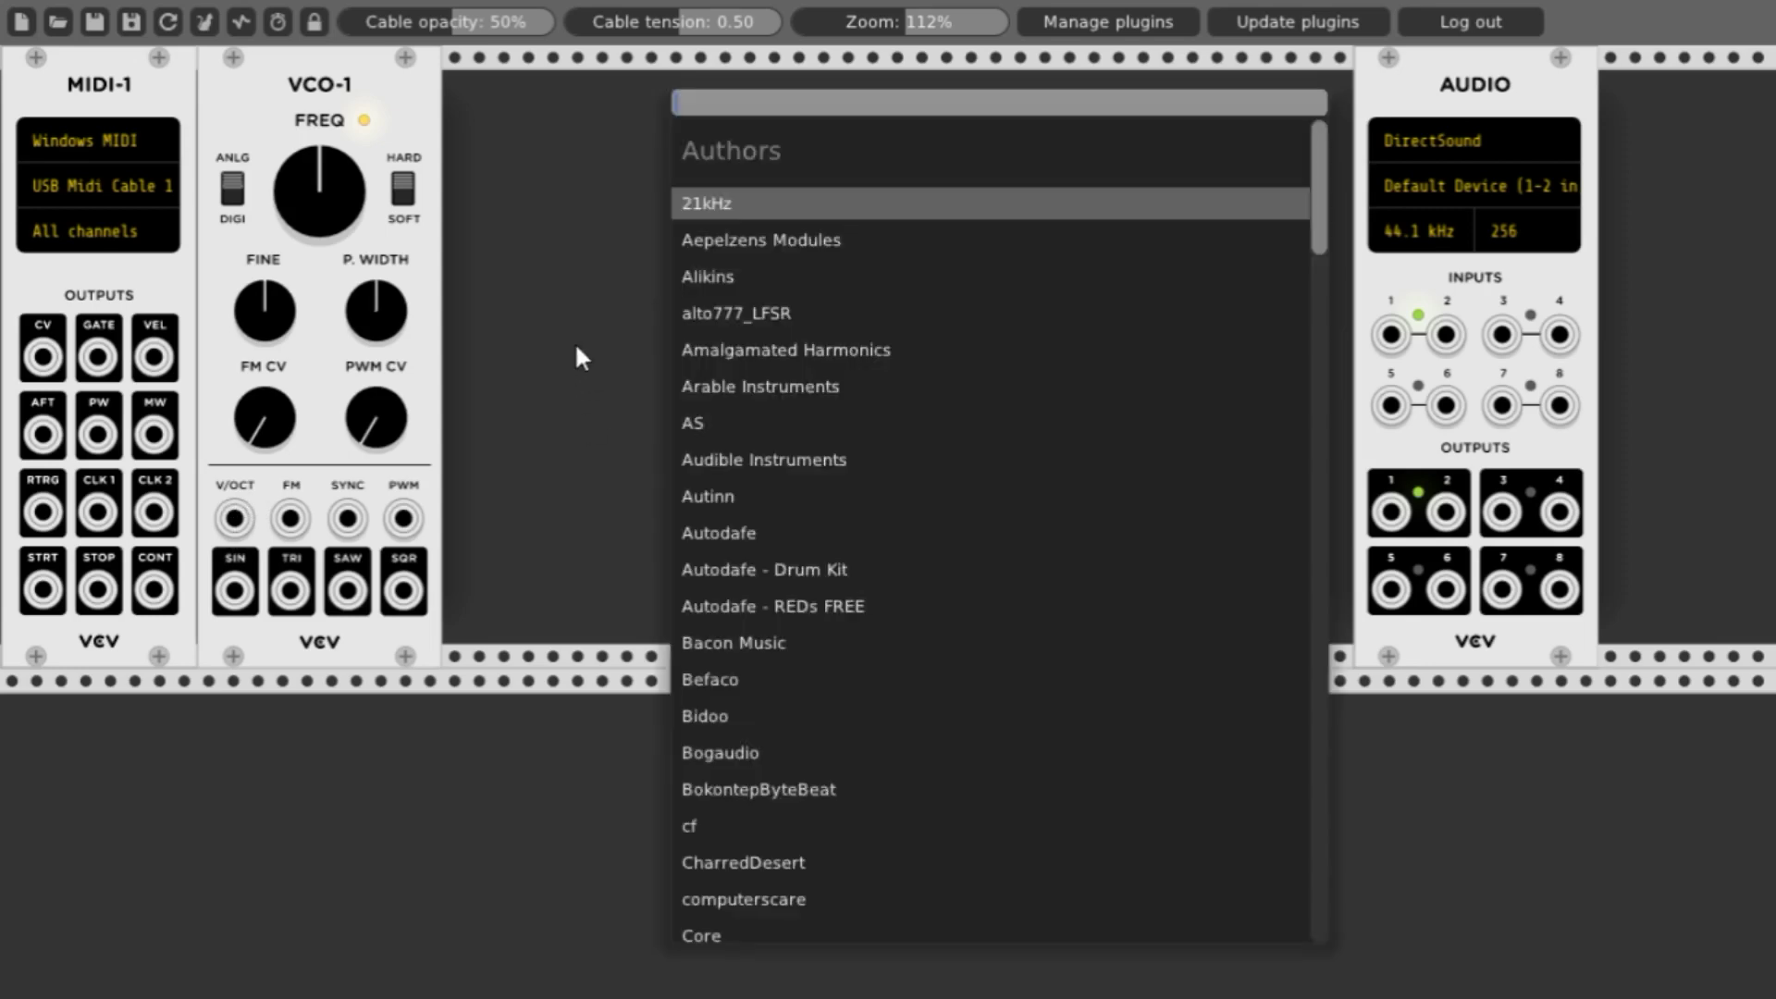
{"action": "scroll", "coordinate": [895, 457], "scroll_direction": "down", "scroll_amount": 10}
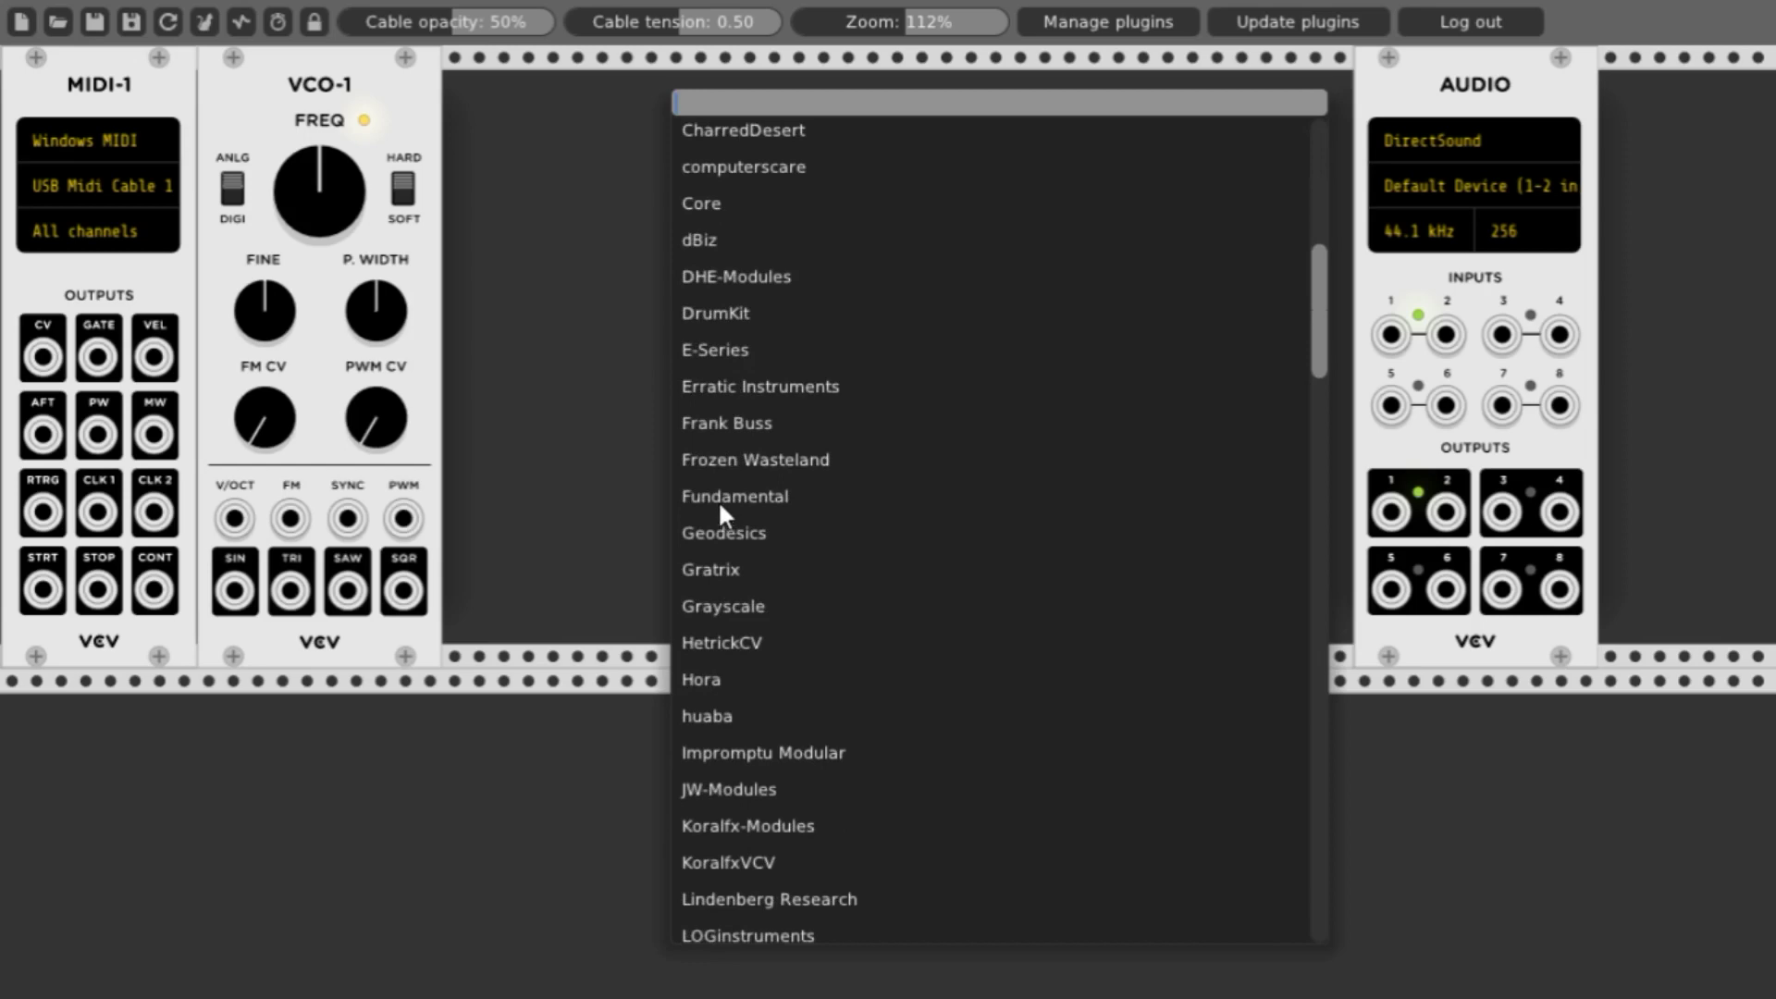
{"action": "left_click", "coordinate": [718, 500]}
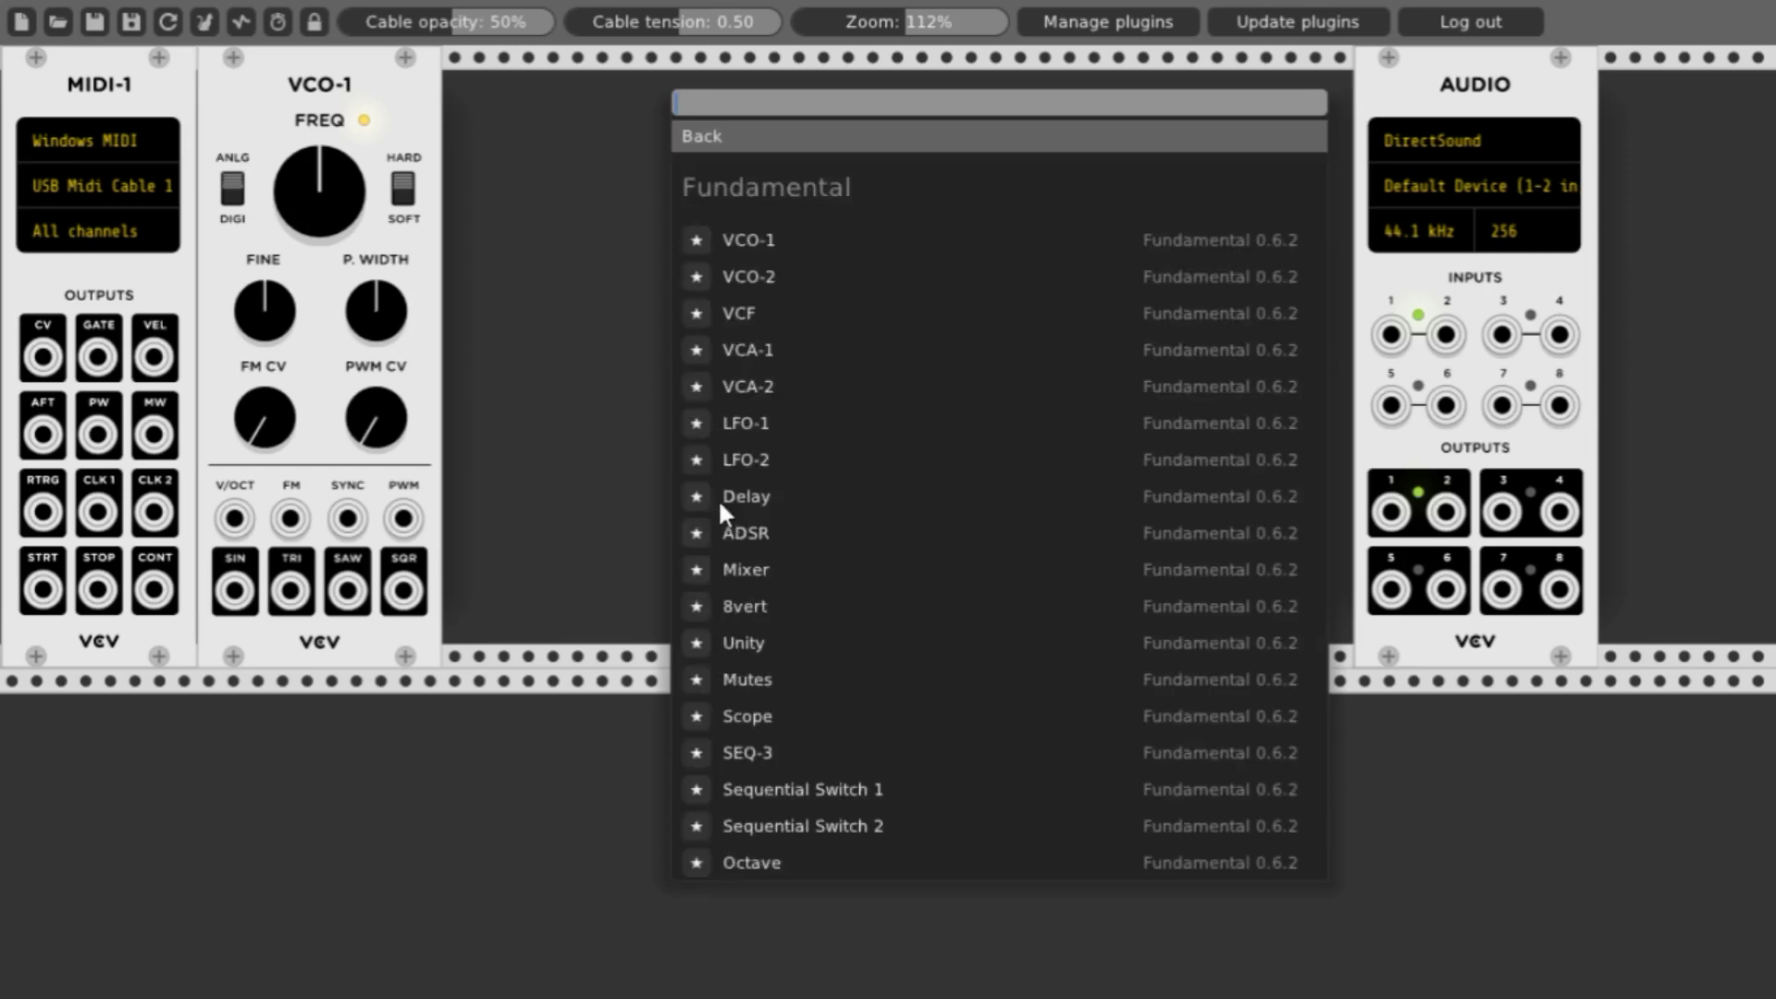
{"action": "left_click", "coordinate": [737, 353]}
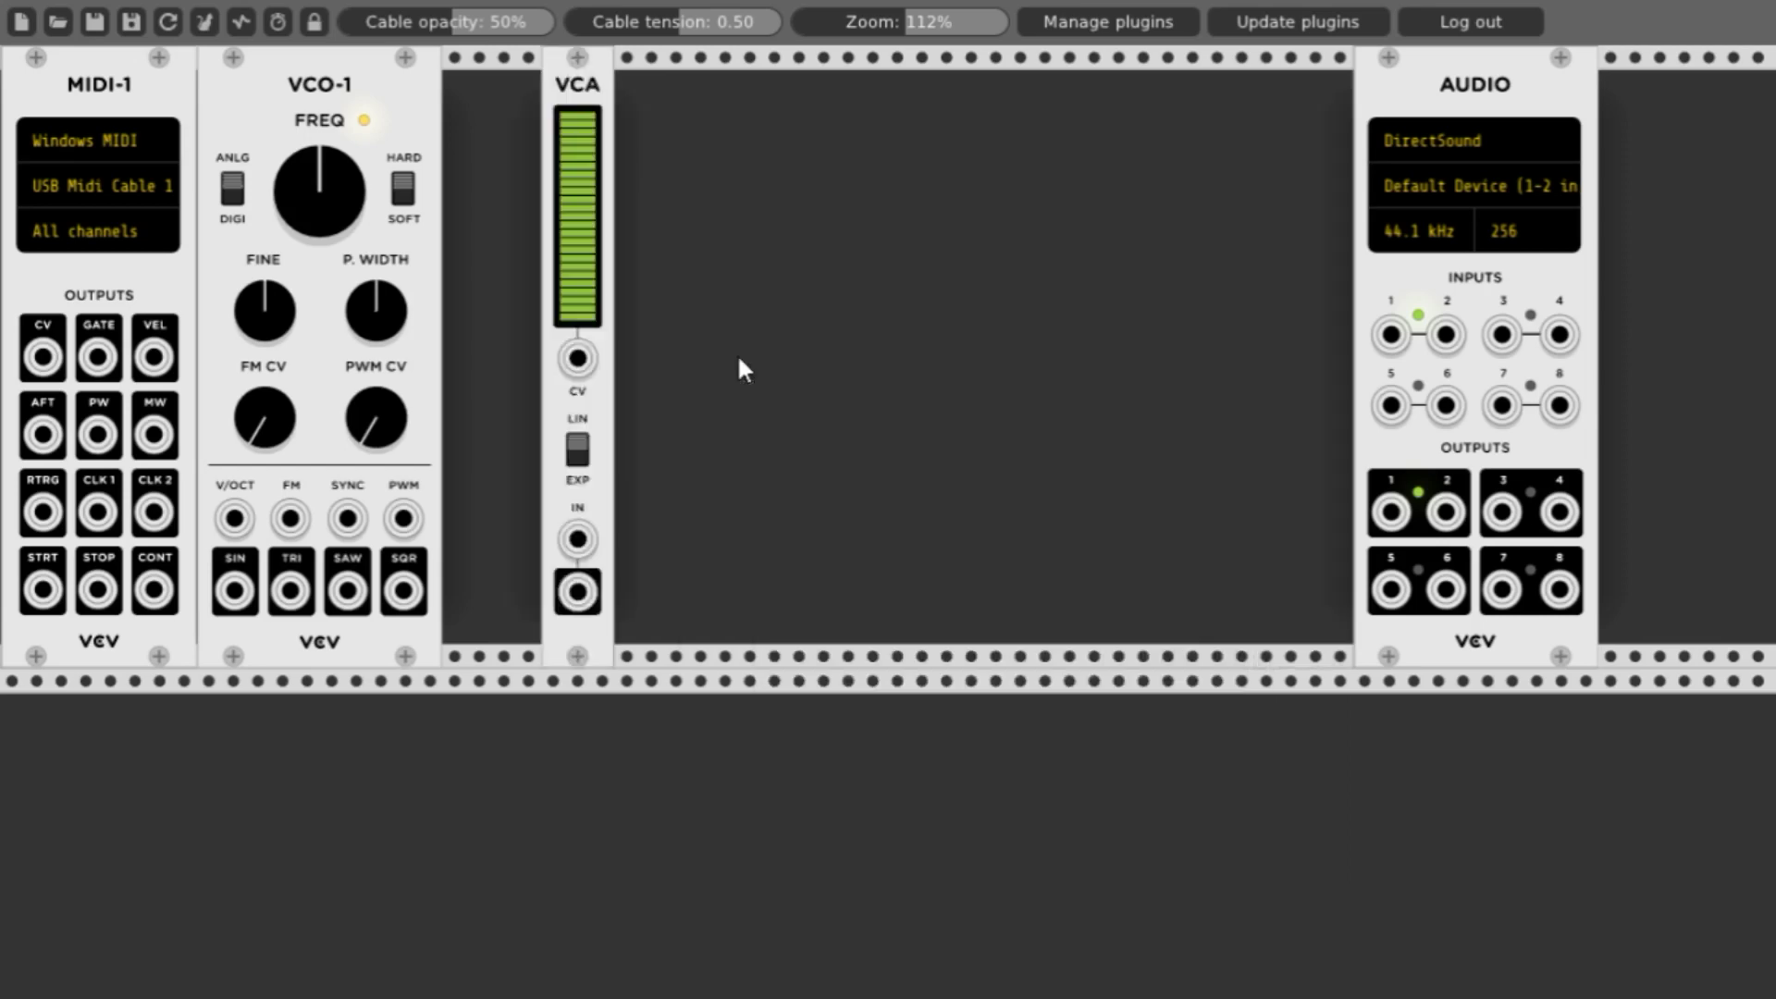
{"action": "left_click_drag", "start_coordinate": [556, 90], "coordinate": [483, 88]}
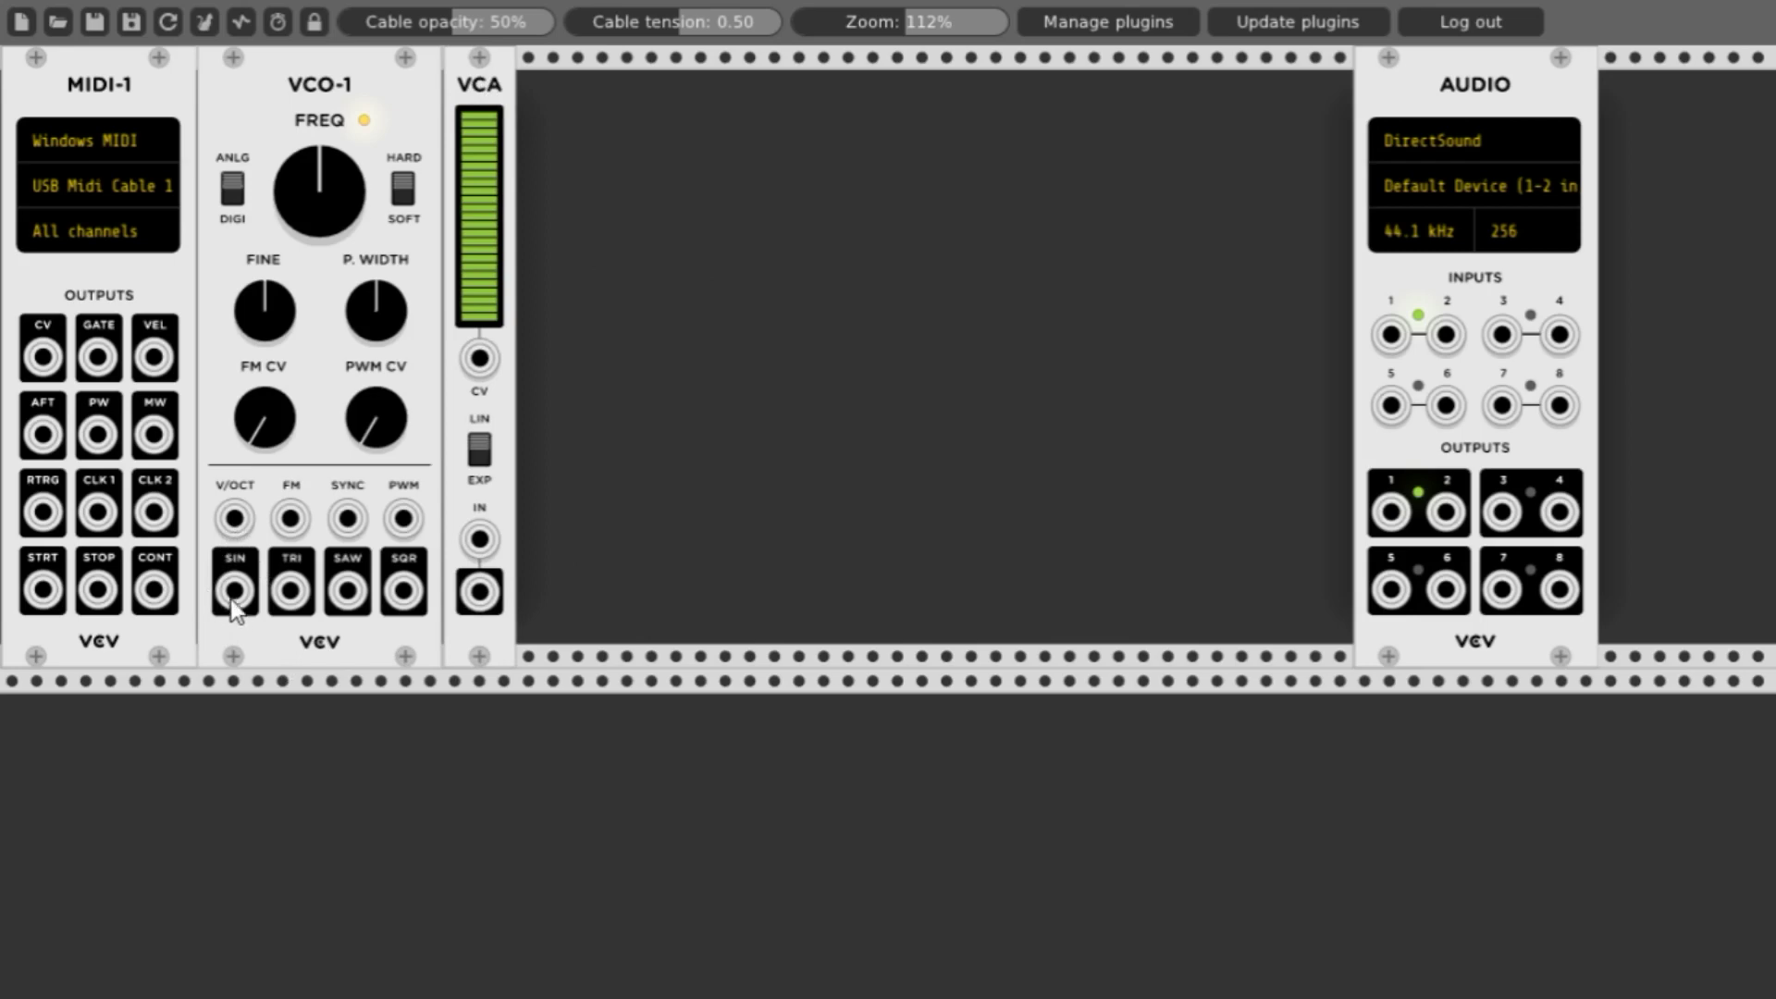
{"action": "left_click_drag", "start_coordinate": [231, 601], "coordinate": [470, 551]}
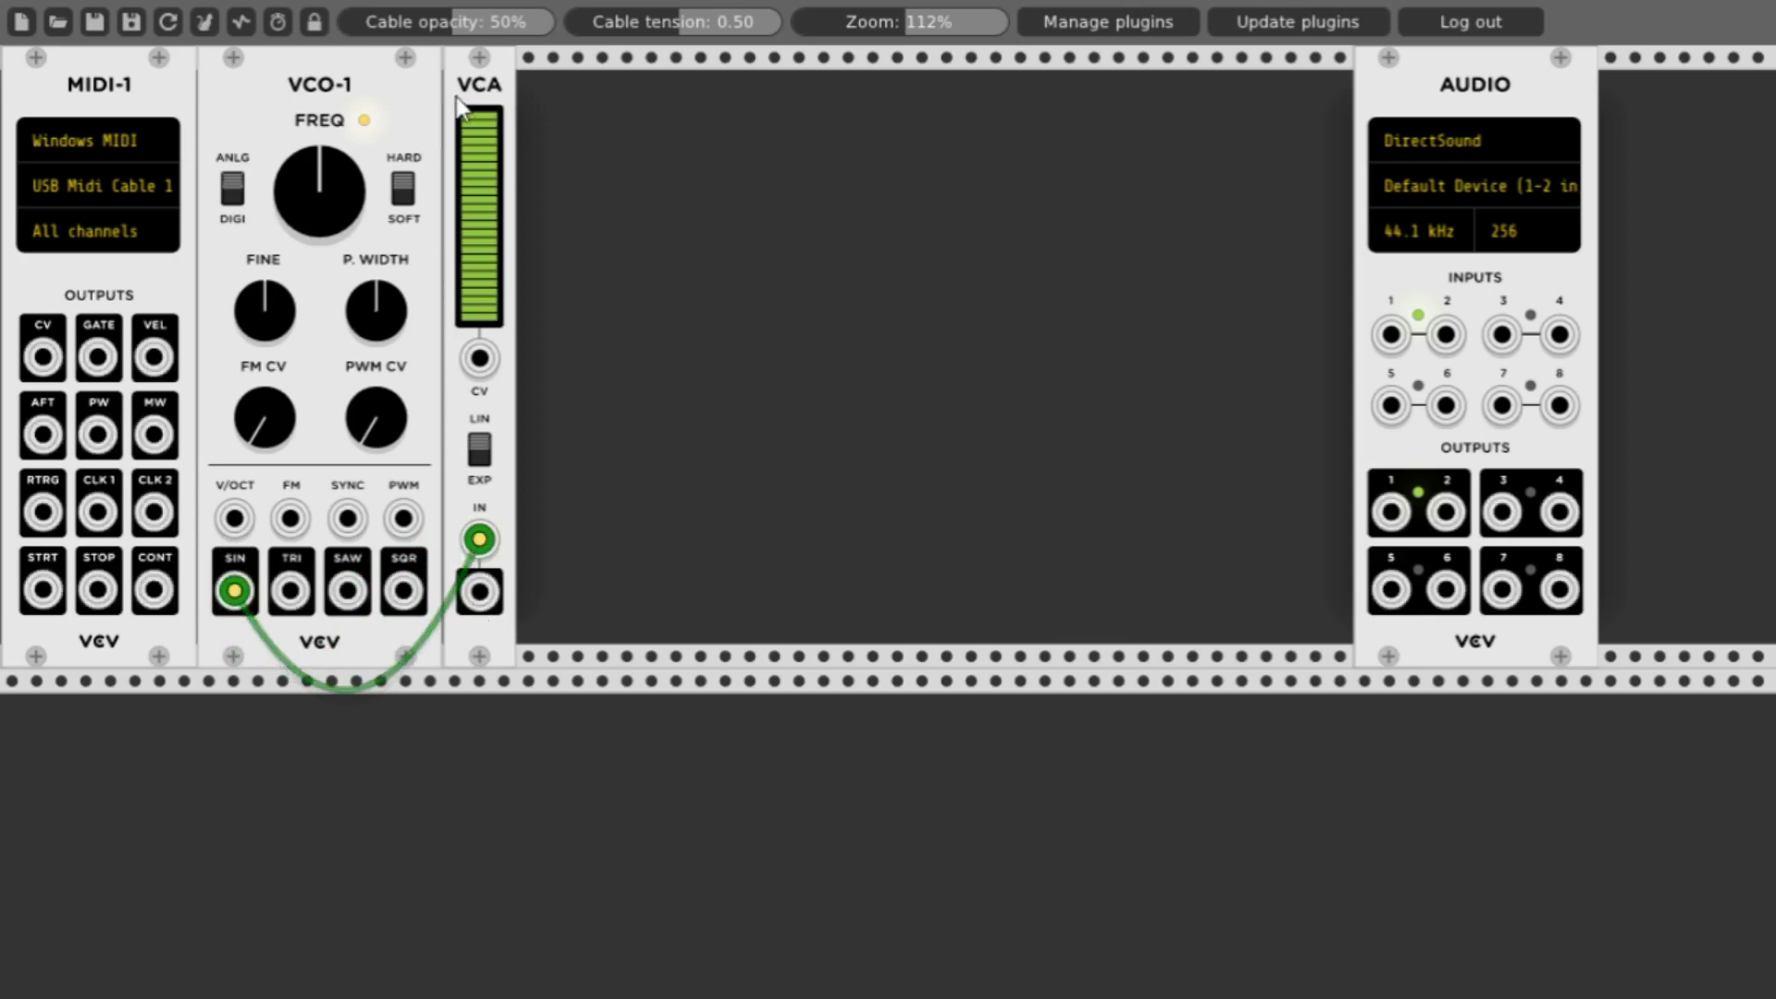
{"action": "left_click_drag", "start_coordinate": [468, 118], "coordinate": [468, 245]}
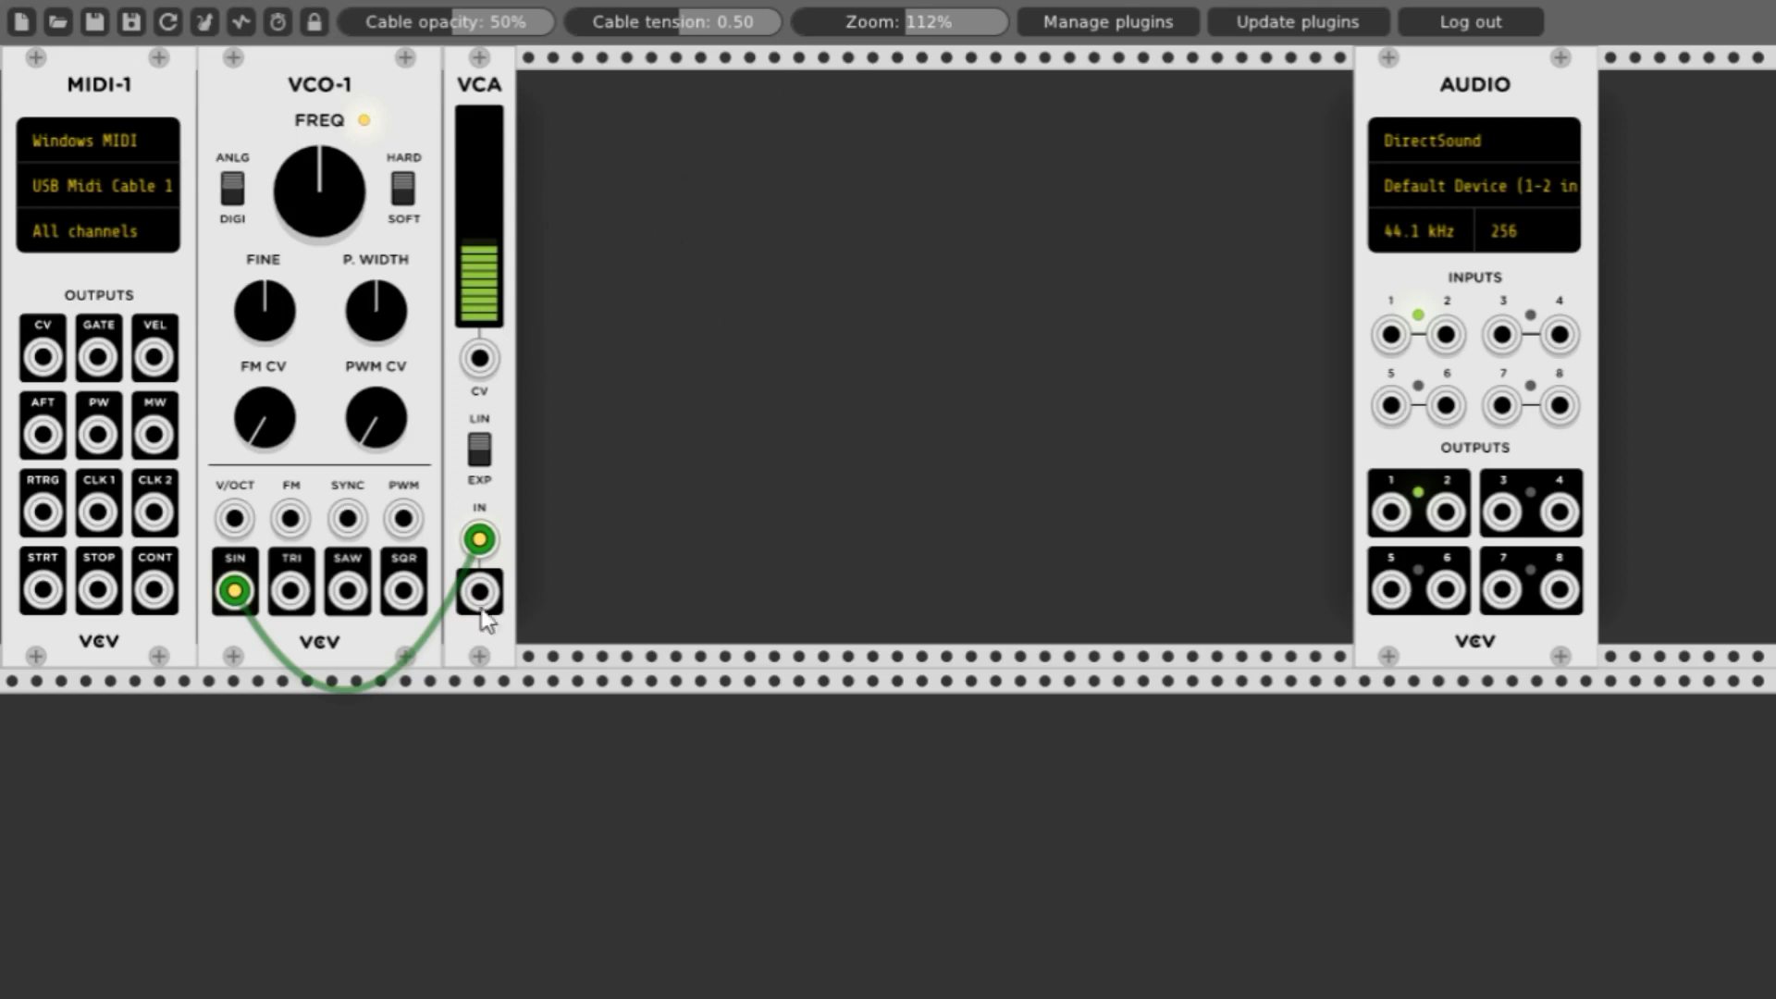
Cable the VCA output to Audio inputs 1 and 2, then bring up the Fundamental module list.
{"action": "left_click_drag", "start_coordinate": [480, 592], "coordinate": [1369, 352]}
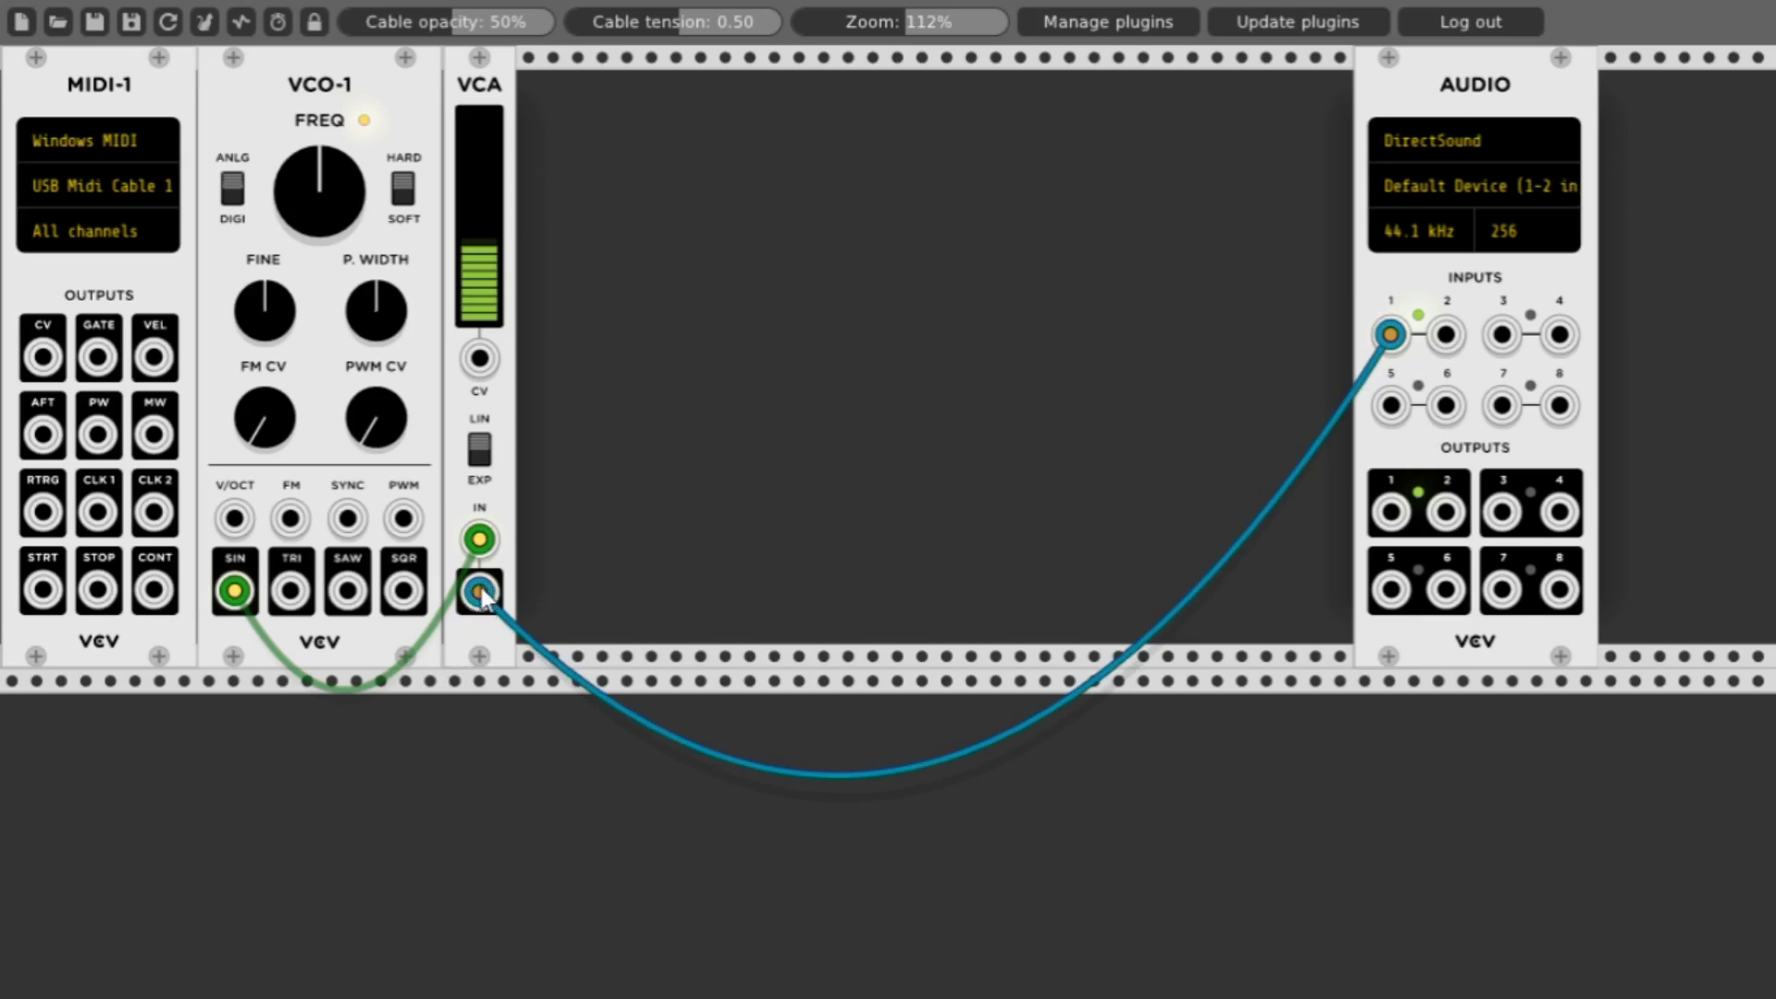
{"action": "left_click_drag", "start_coordinate": [481, 594], "coordinate": [1443, 356]}
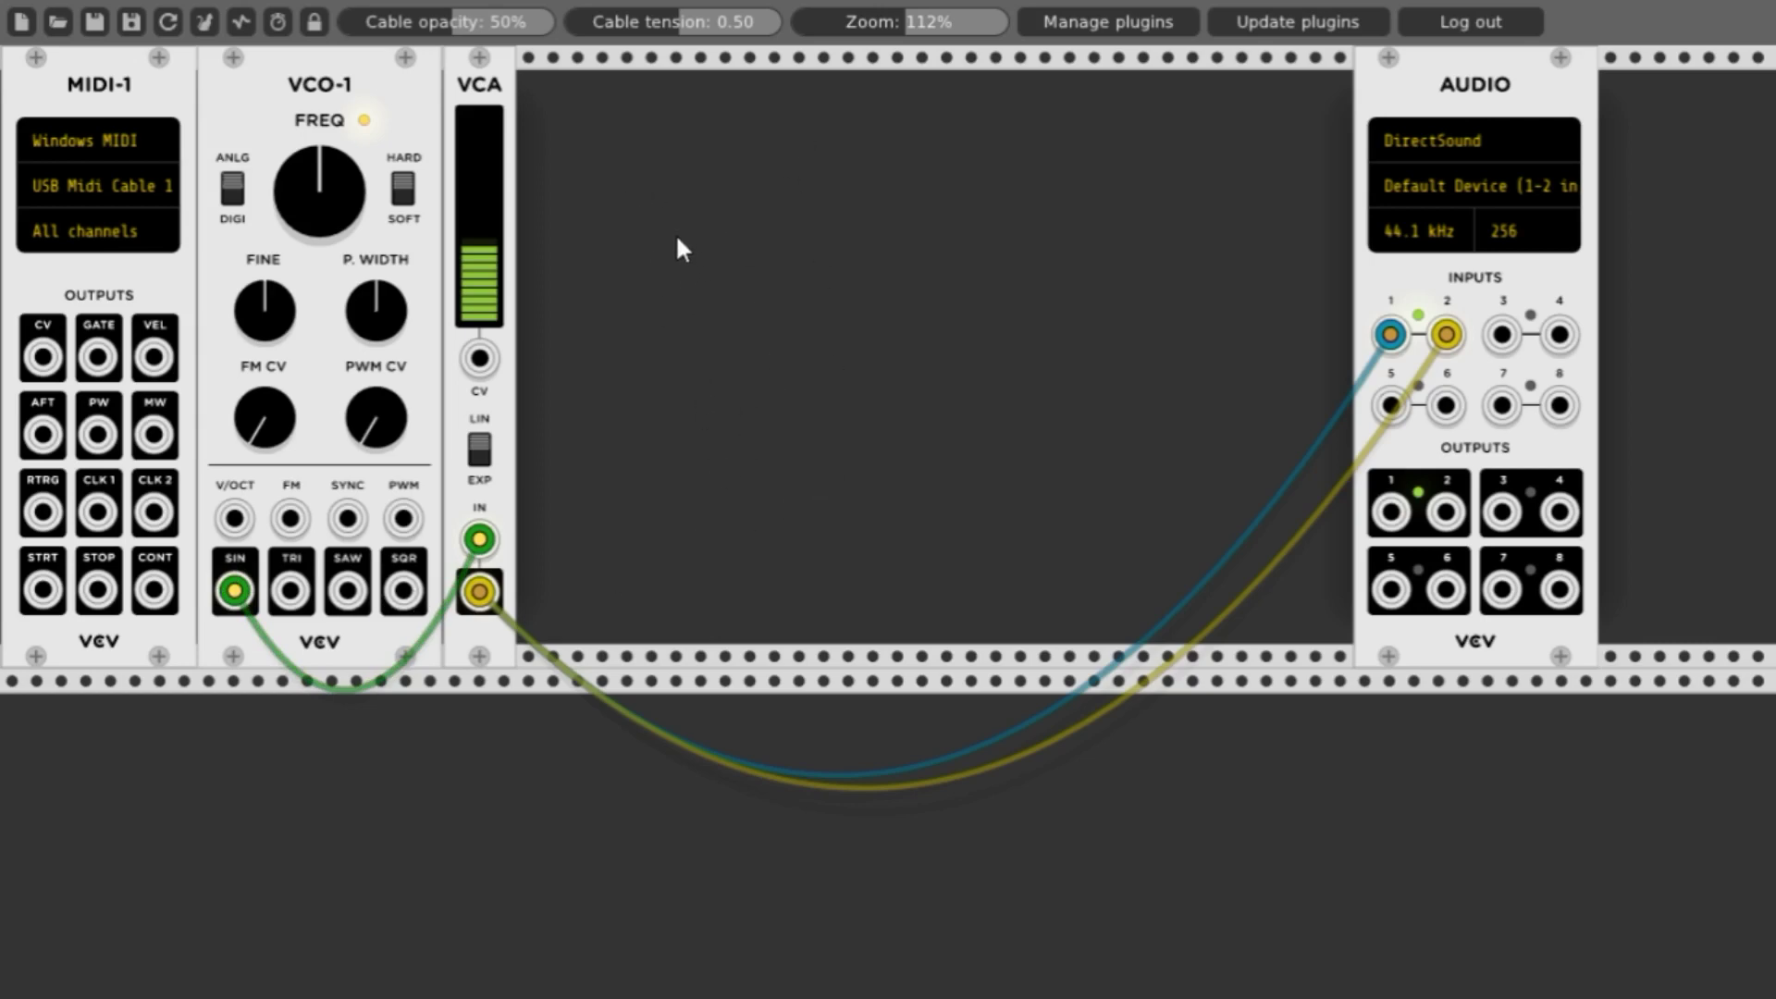
{"action": "right_click", "coordinate": [732, 285]}
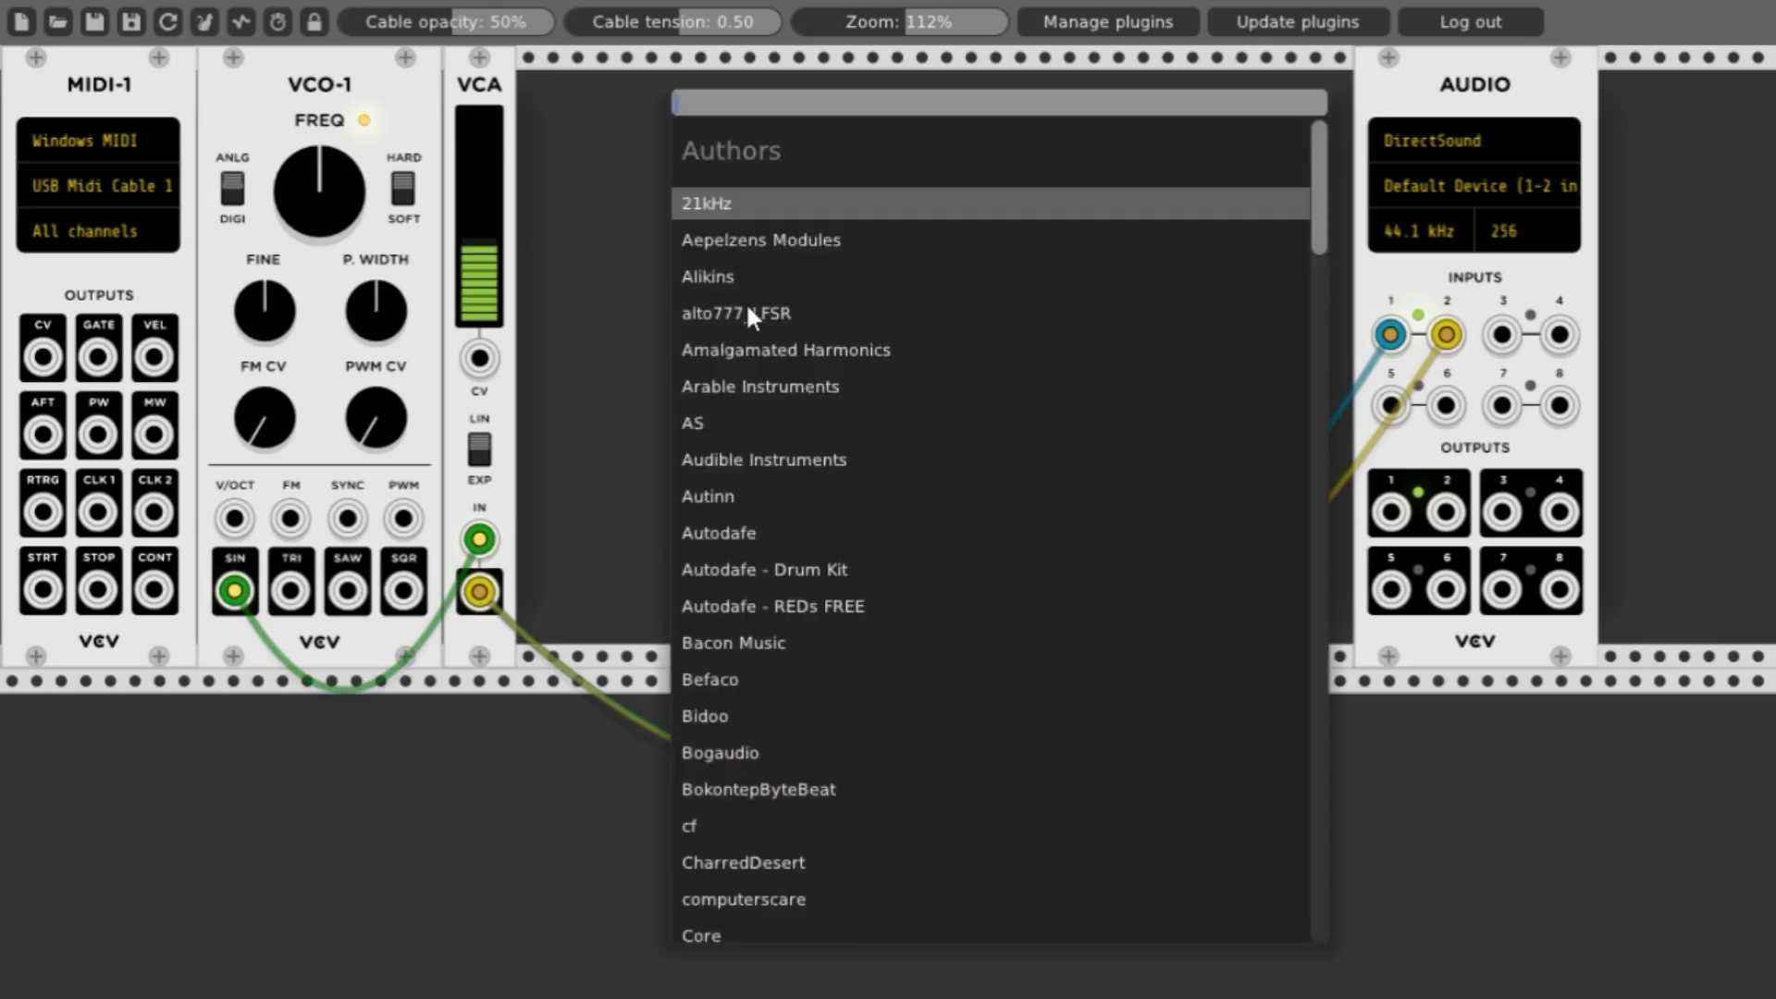
{"action": "scroll", "coordinate": [746, 301], "scroll_direction": "down", "scroll_amount": 5}
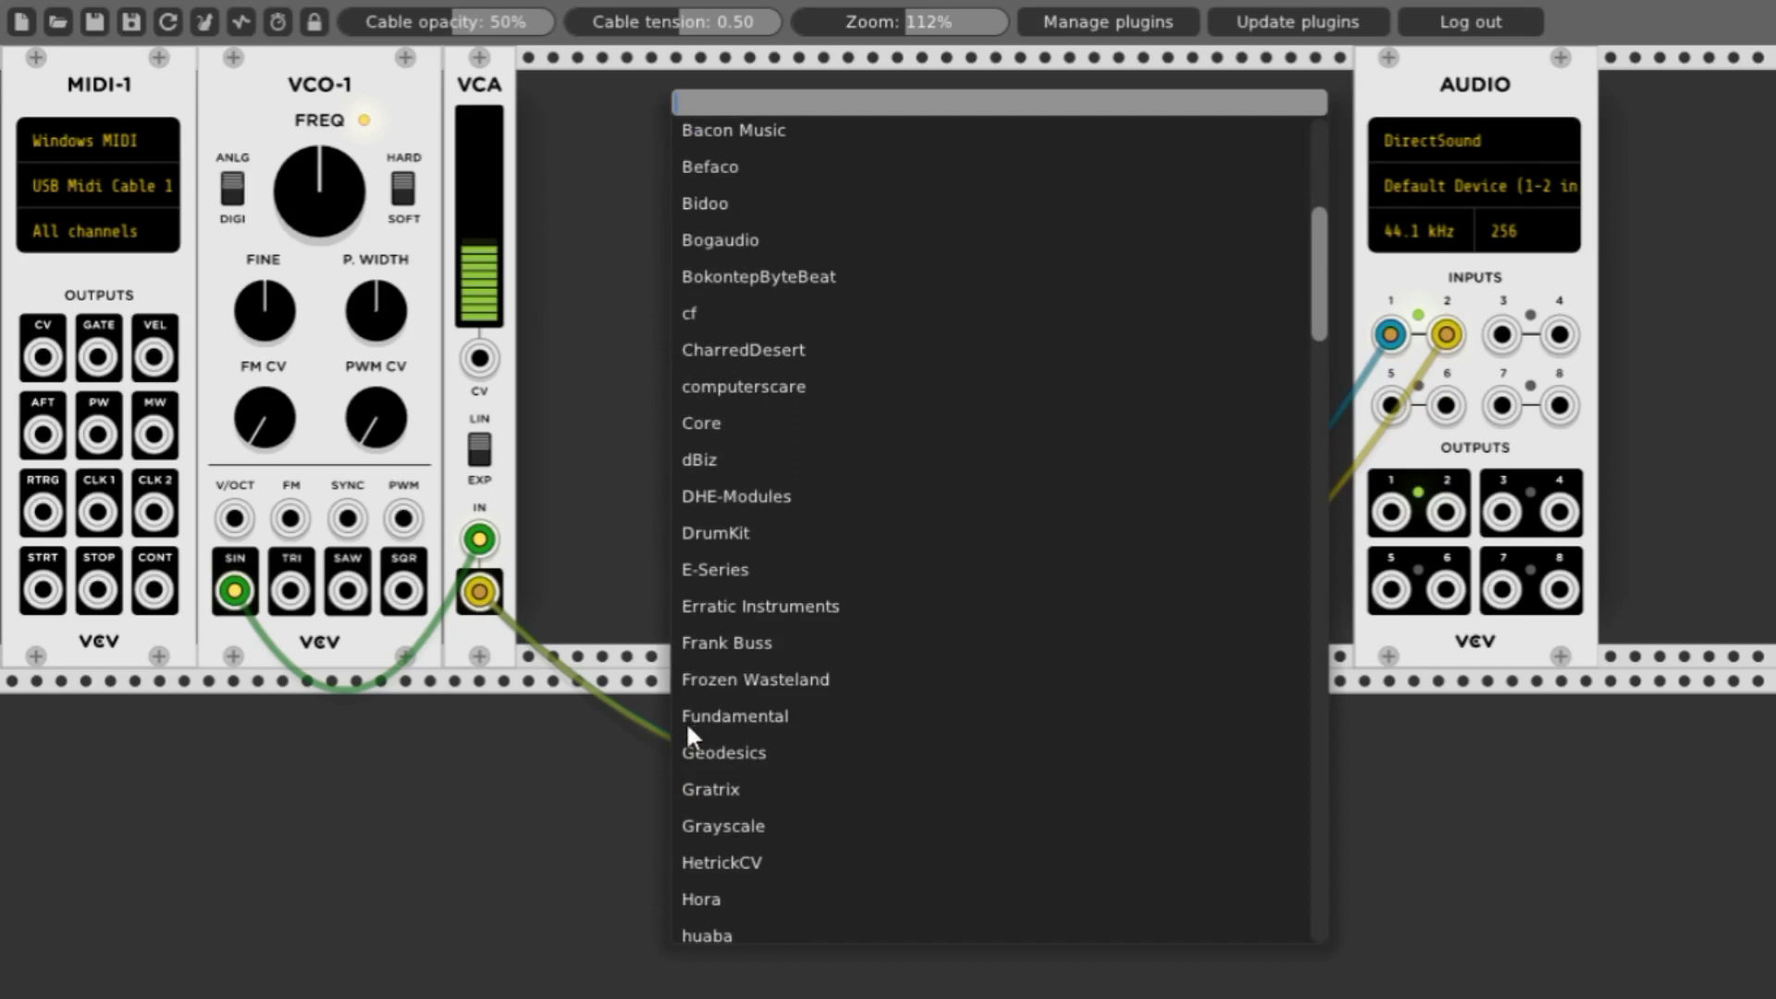
{"action": "left_click", "coordinate": [686, 714]}
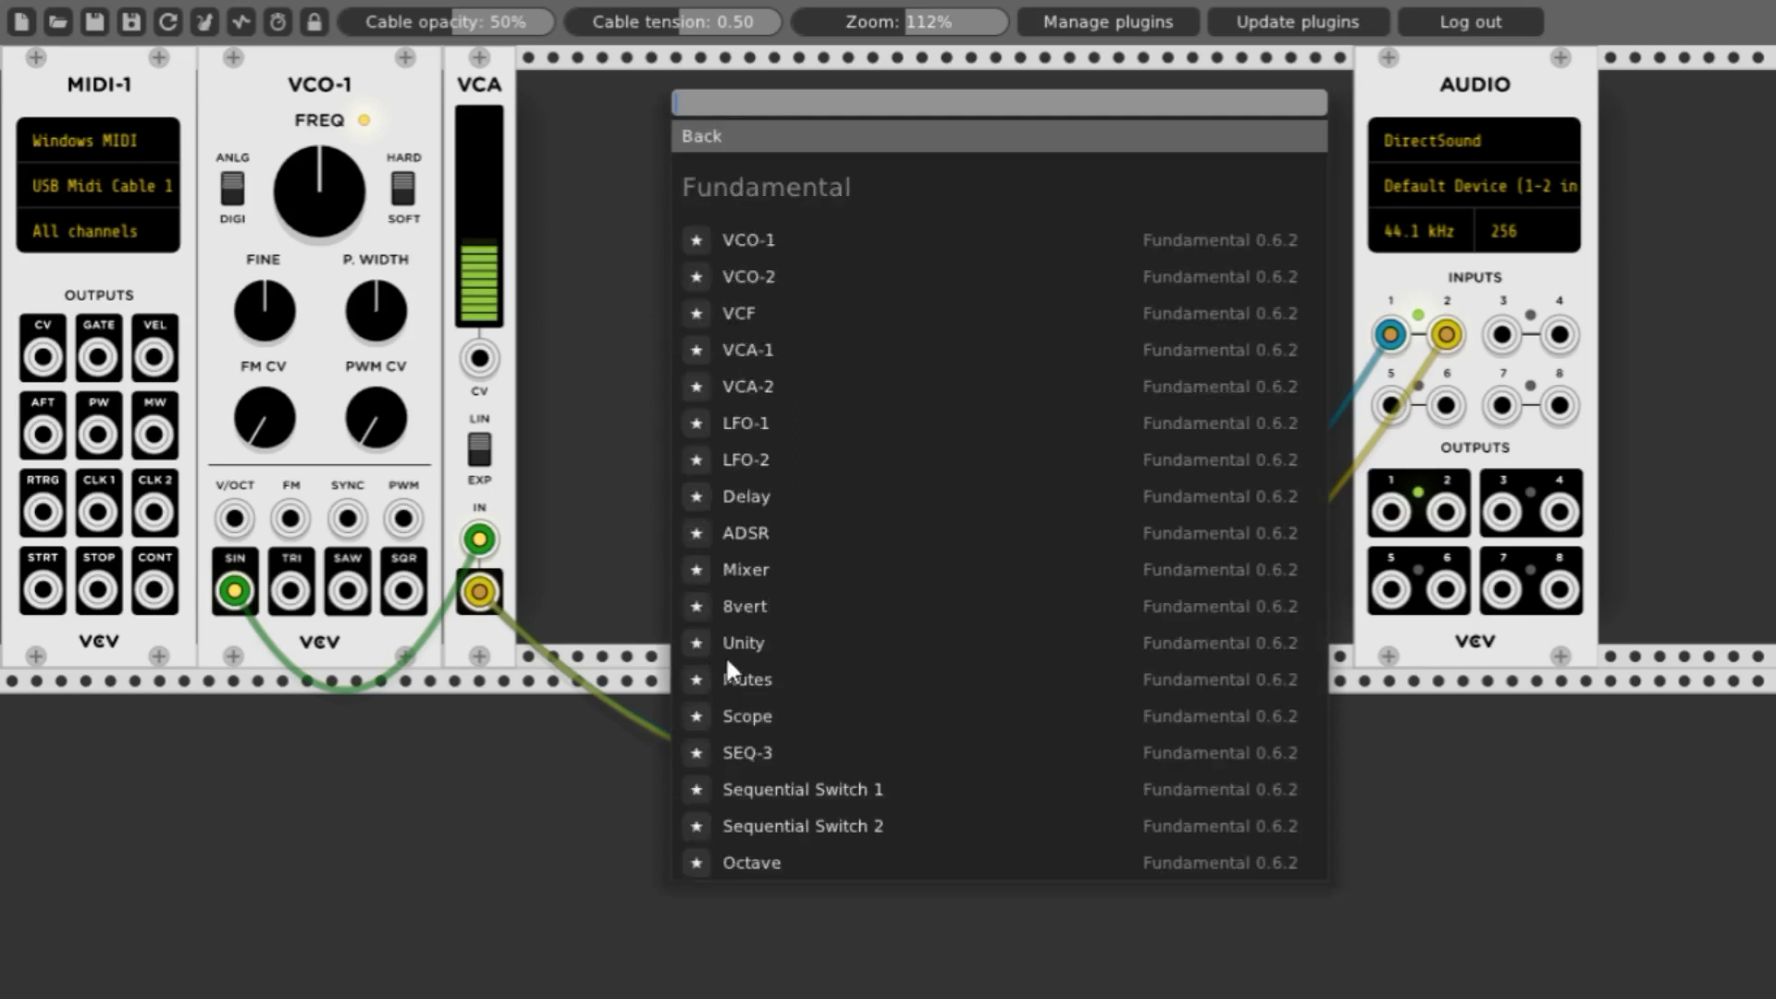
Place a Scope beside the VCA and feed the VCA output into its X IN.
{"action": "left_click", "coordinate": [735, 716]}
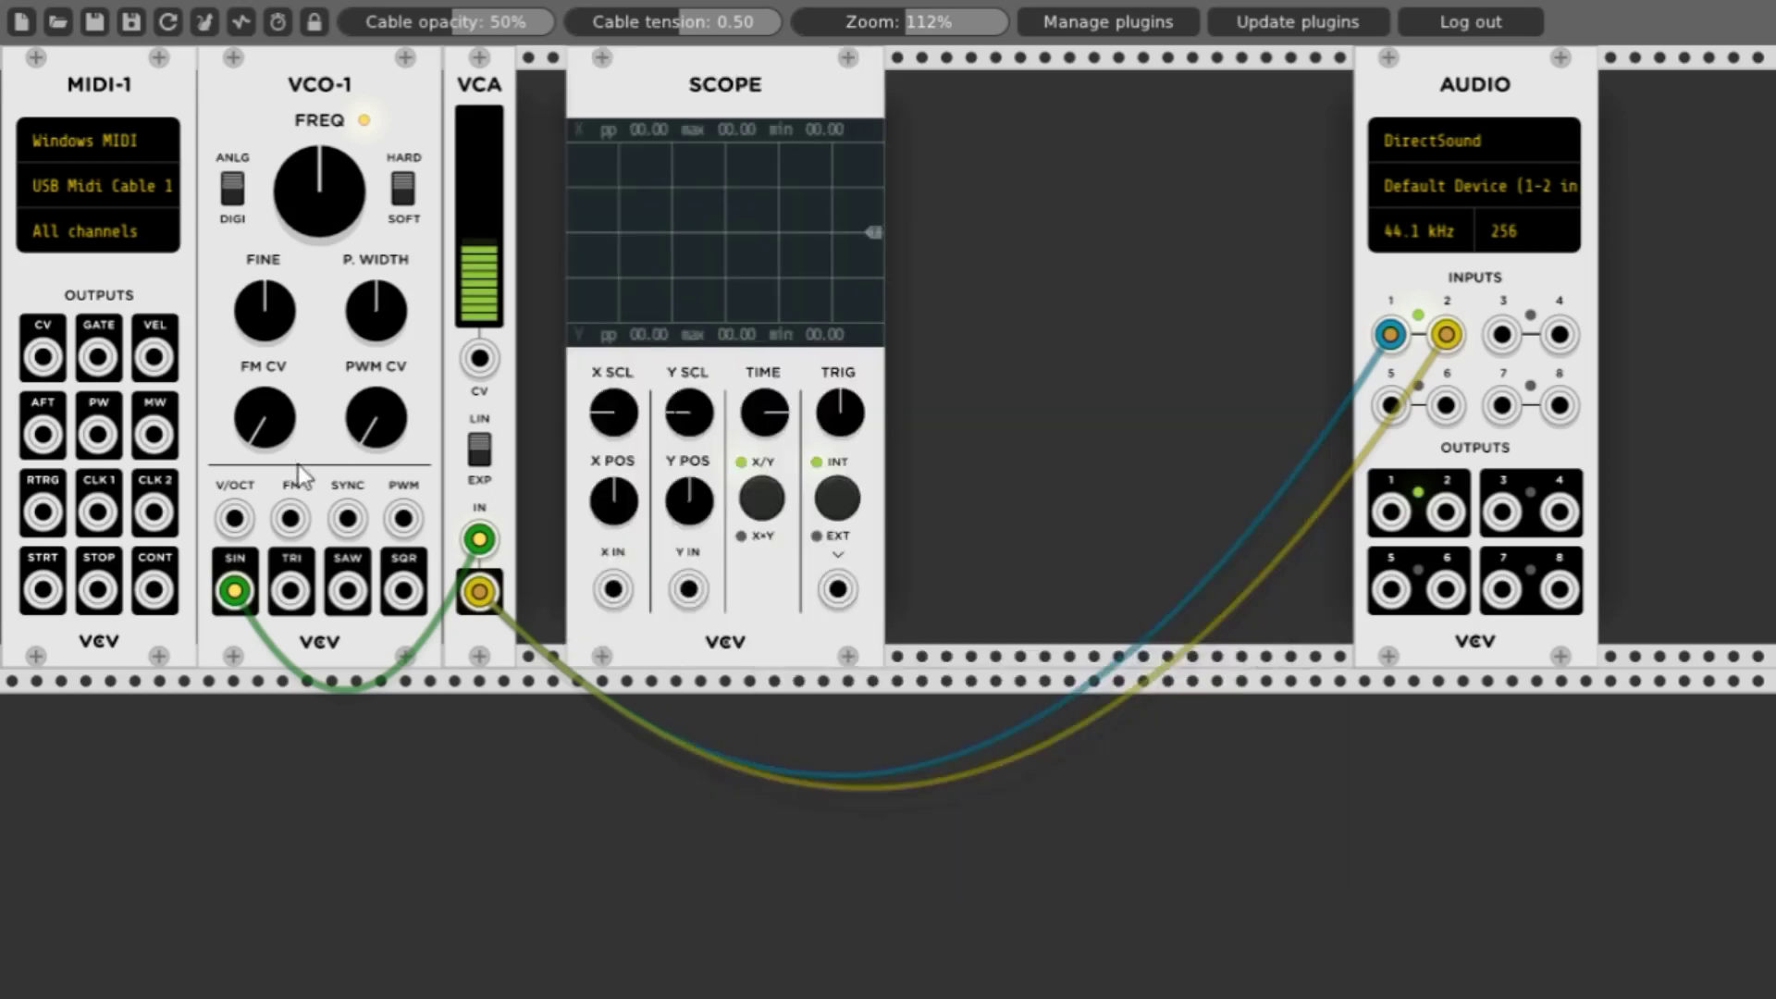
{"action": "left_click_drag", "start_coordinate": [706, 107], "coordinate": [656, 107]}
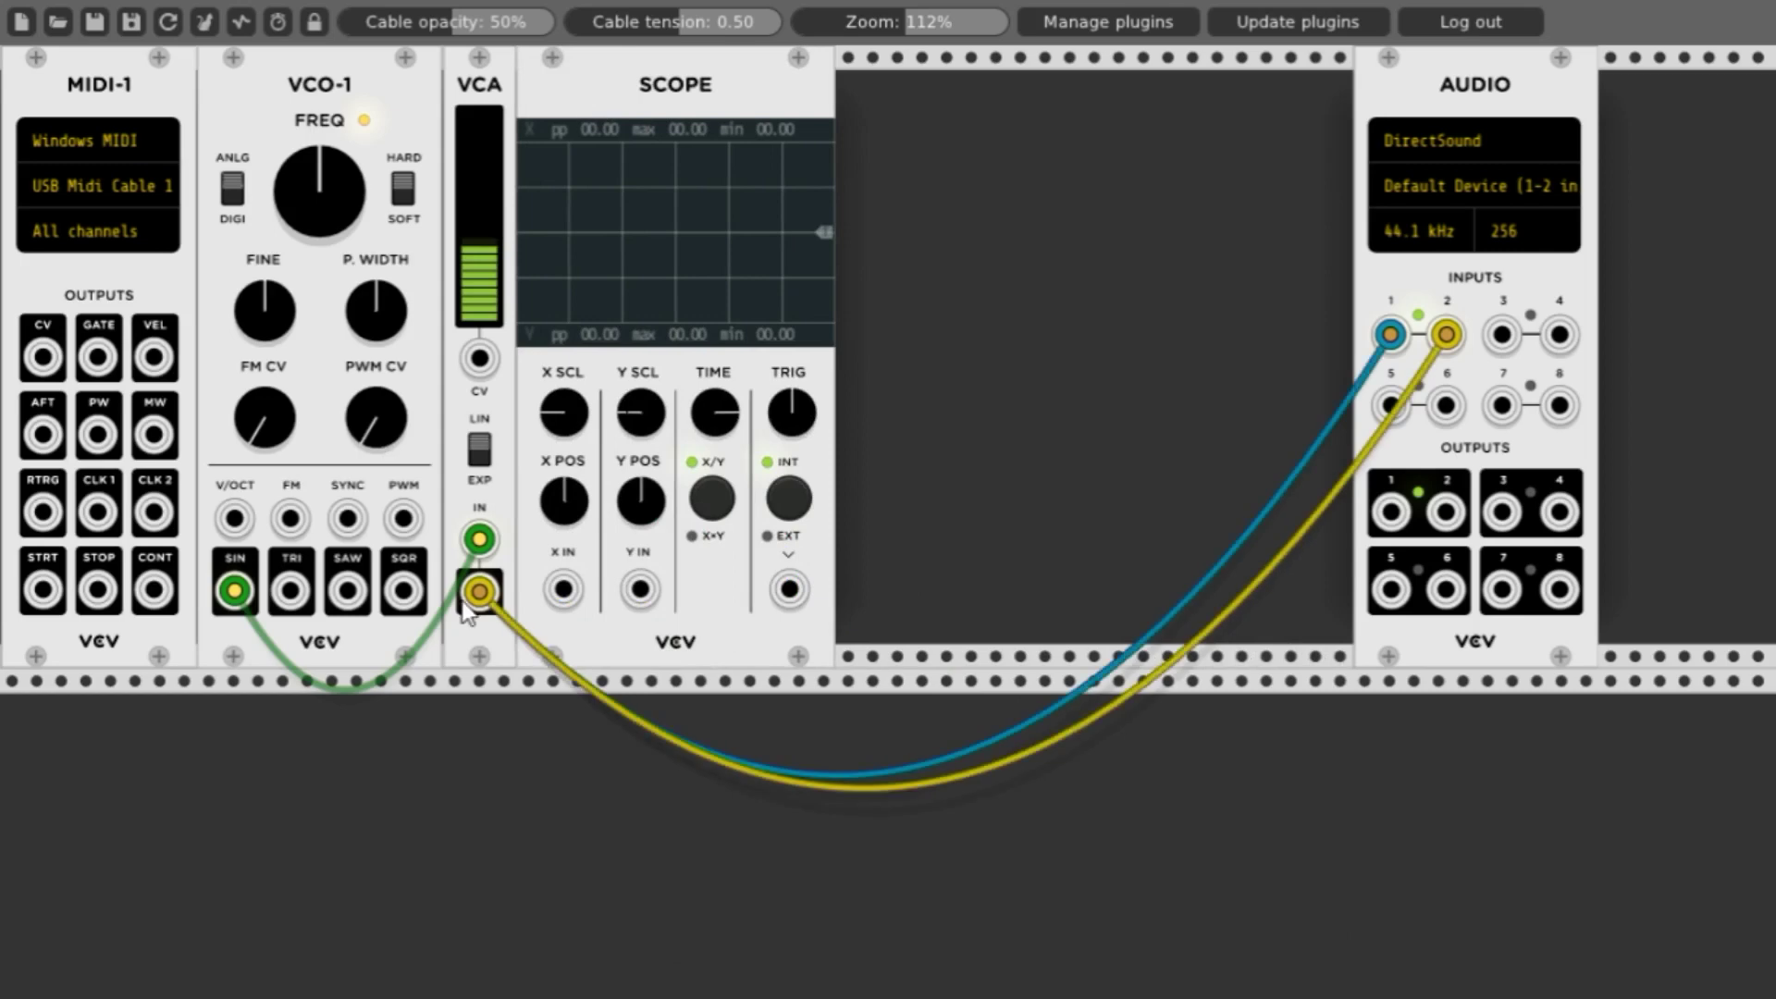
{"action": "left_click_drag", "start_coordinate": [474, 601], "coordinate": [549, 604]}
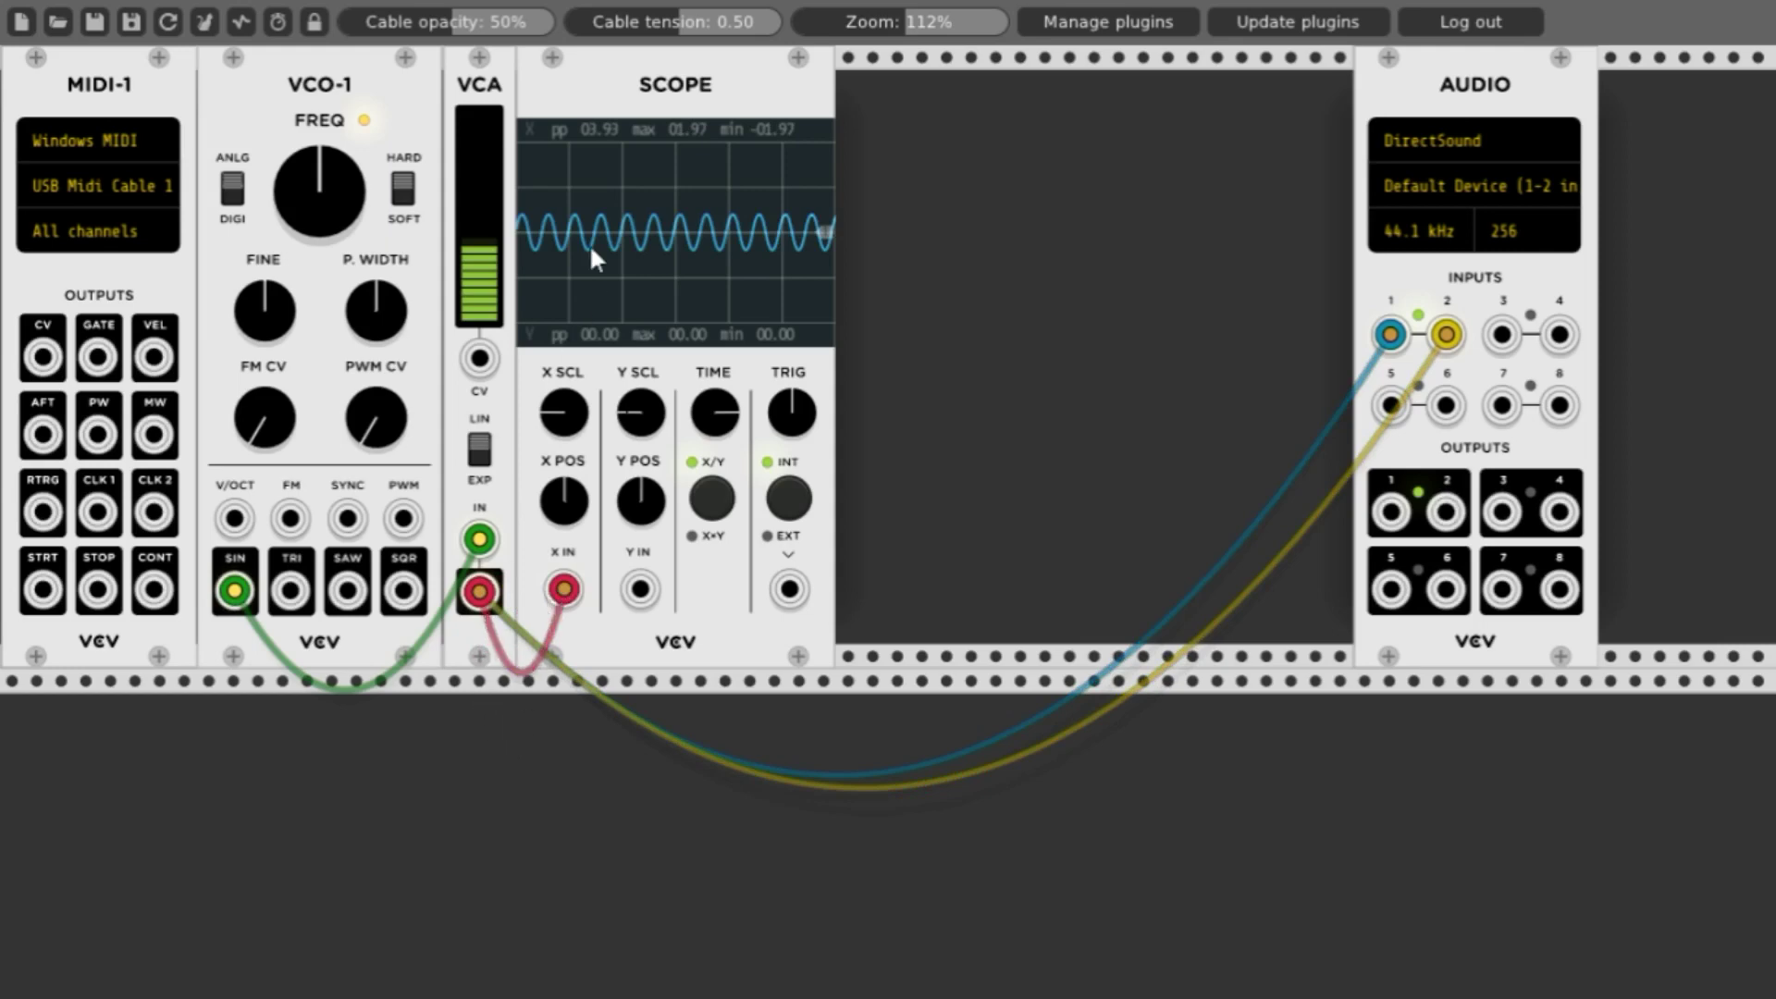
Enlarge the trace with X SCL and TIME, then move the VCA feed from SIN to TRI.
{"action": "left_click_drag", "start_coordinate": [554, 427], "coordinate": [554, 426]}
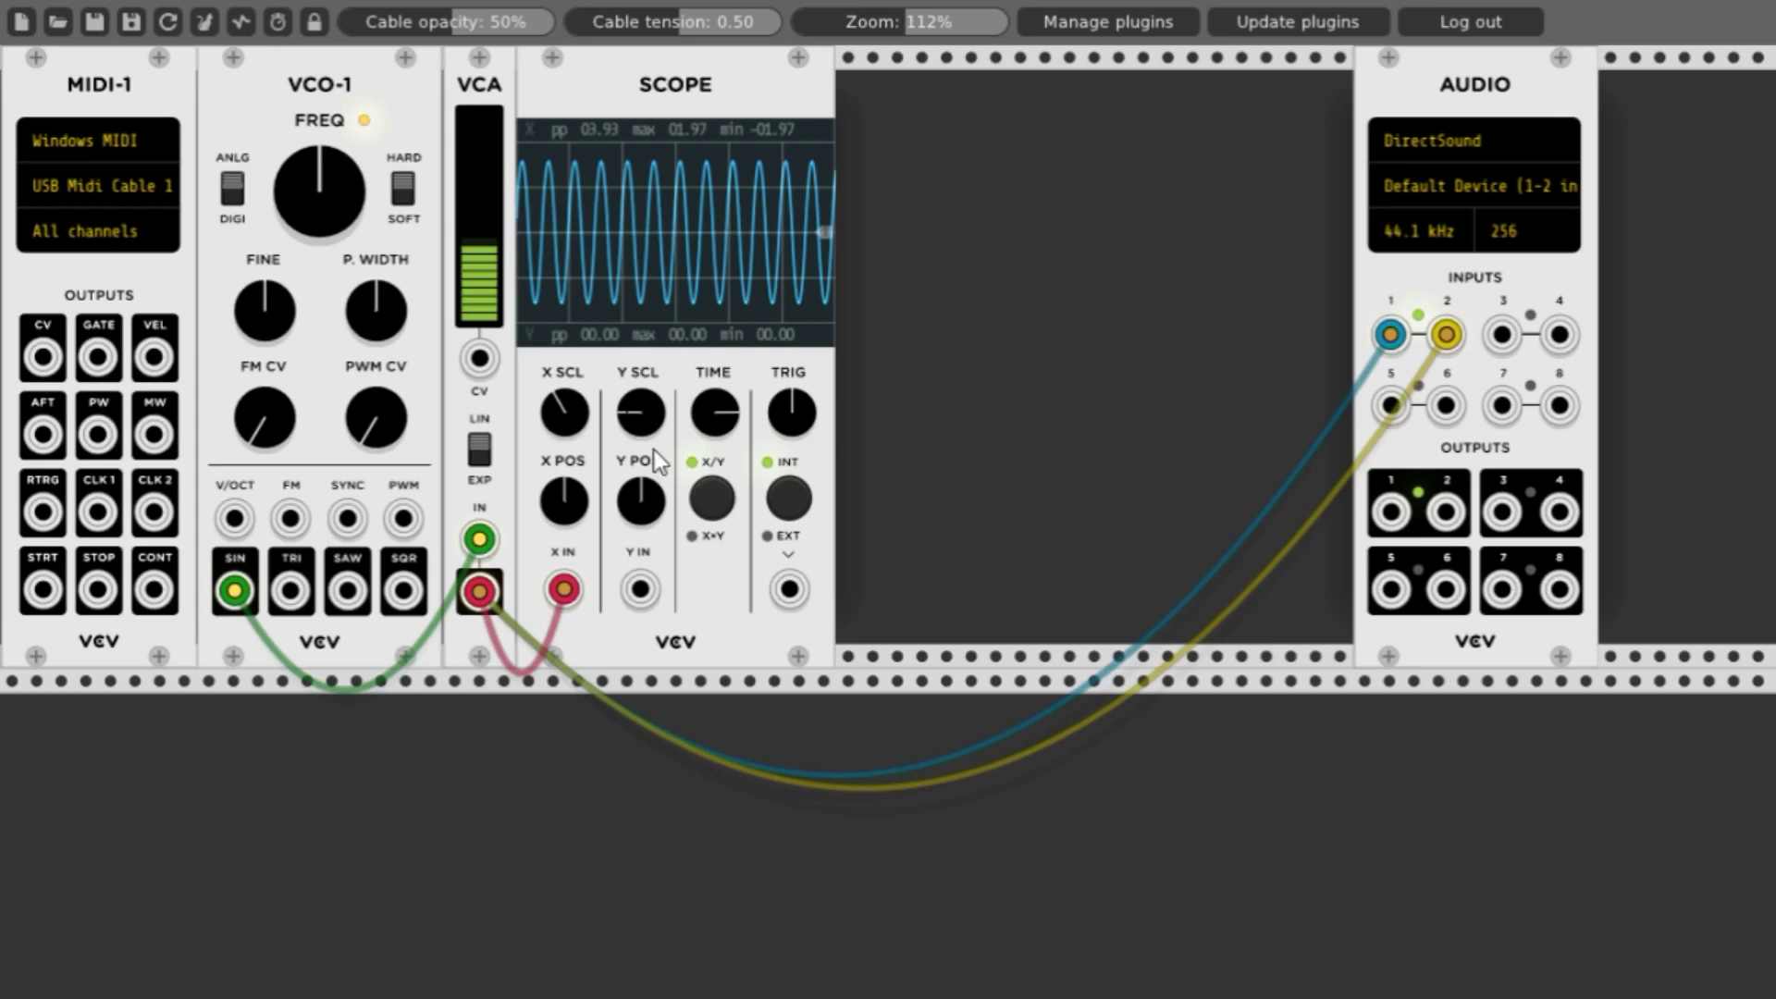
{"action": "left_click_drag", "start_coordinate": [715, 427], "coordinate": [715, 428]}
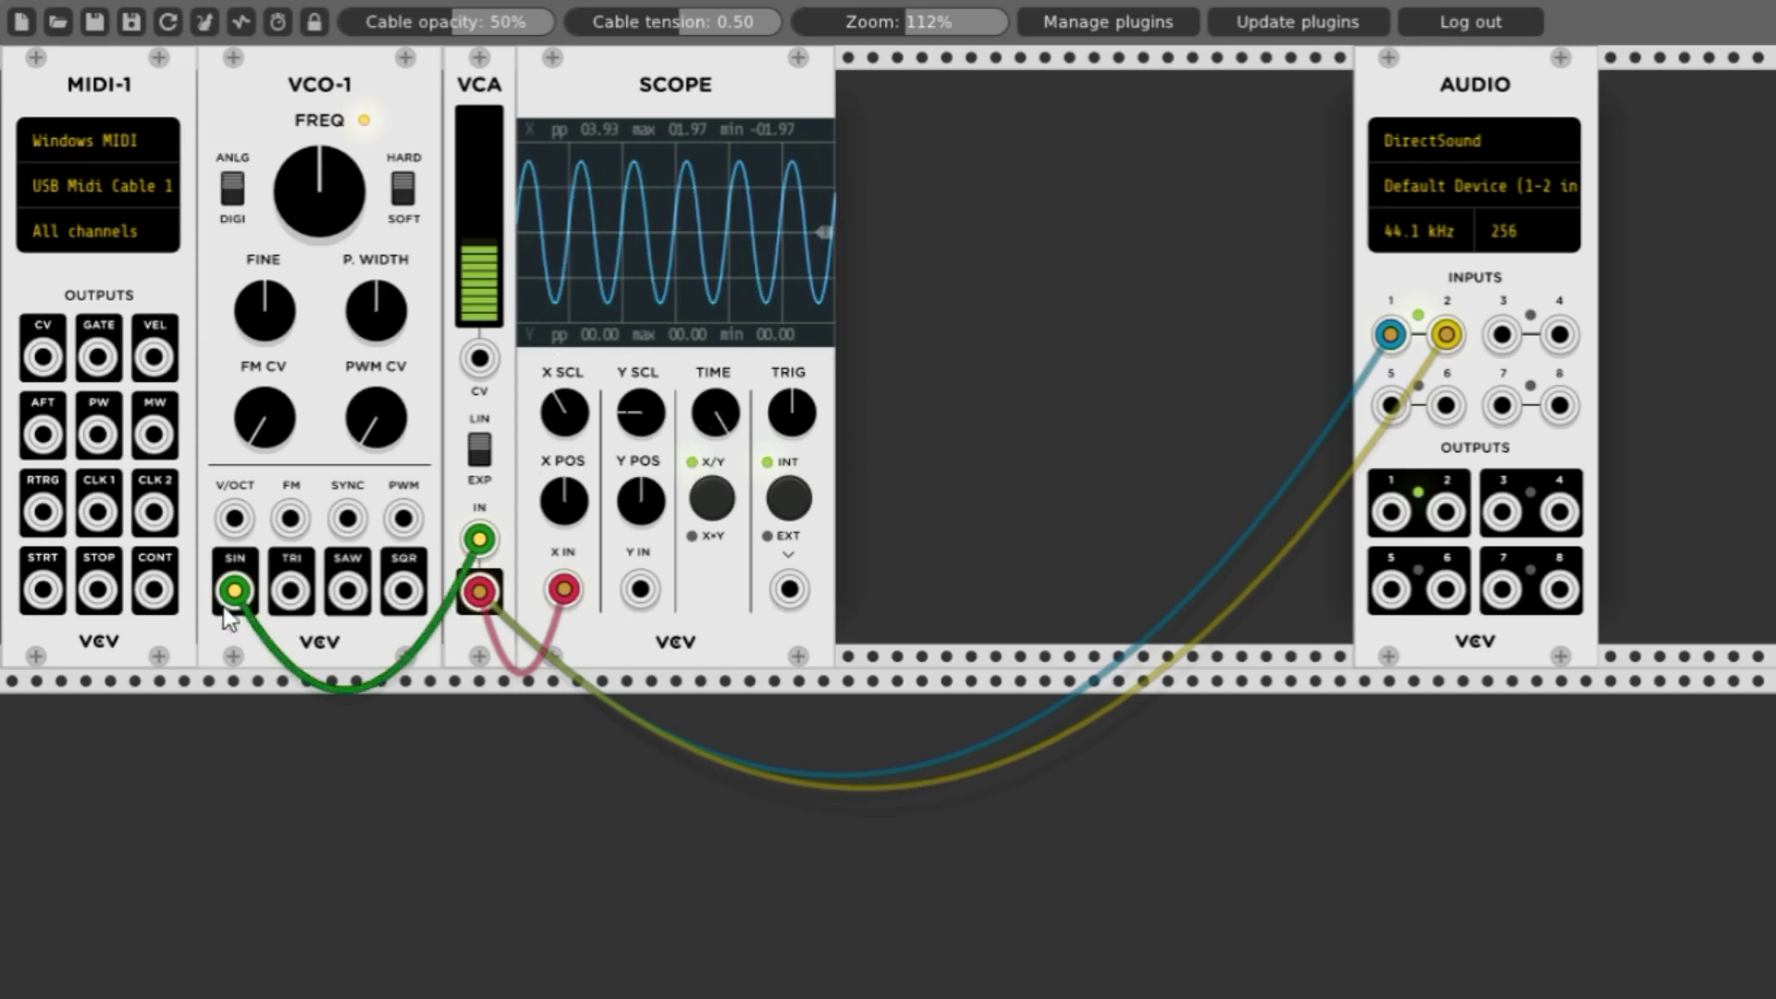
{"action": "left_click_drag", "start_coordinate": [234, 592], "coordinate": [288, 597]}
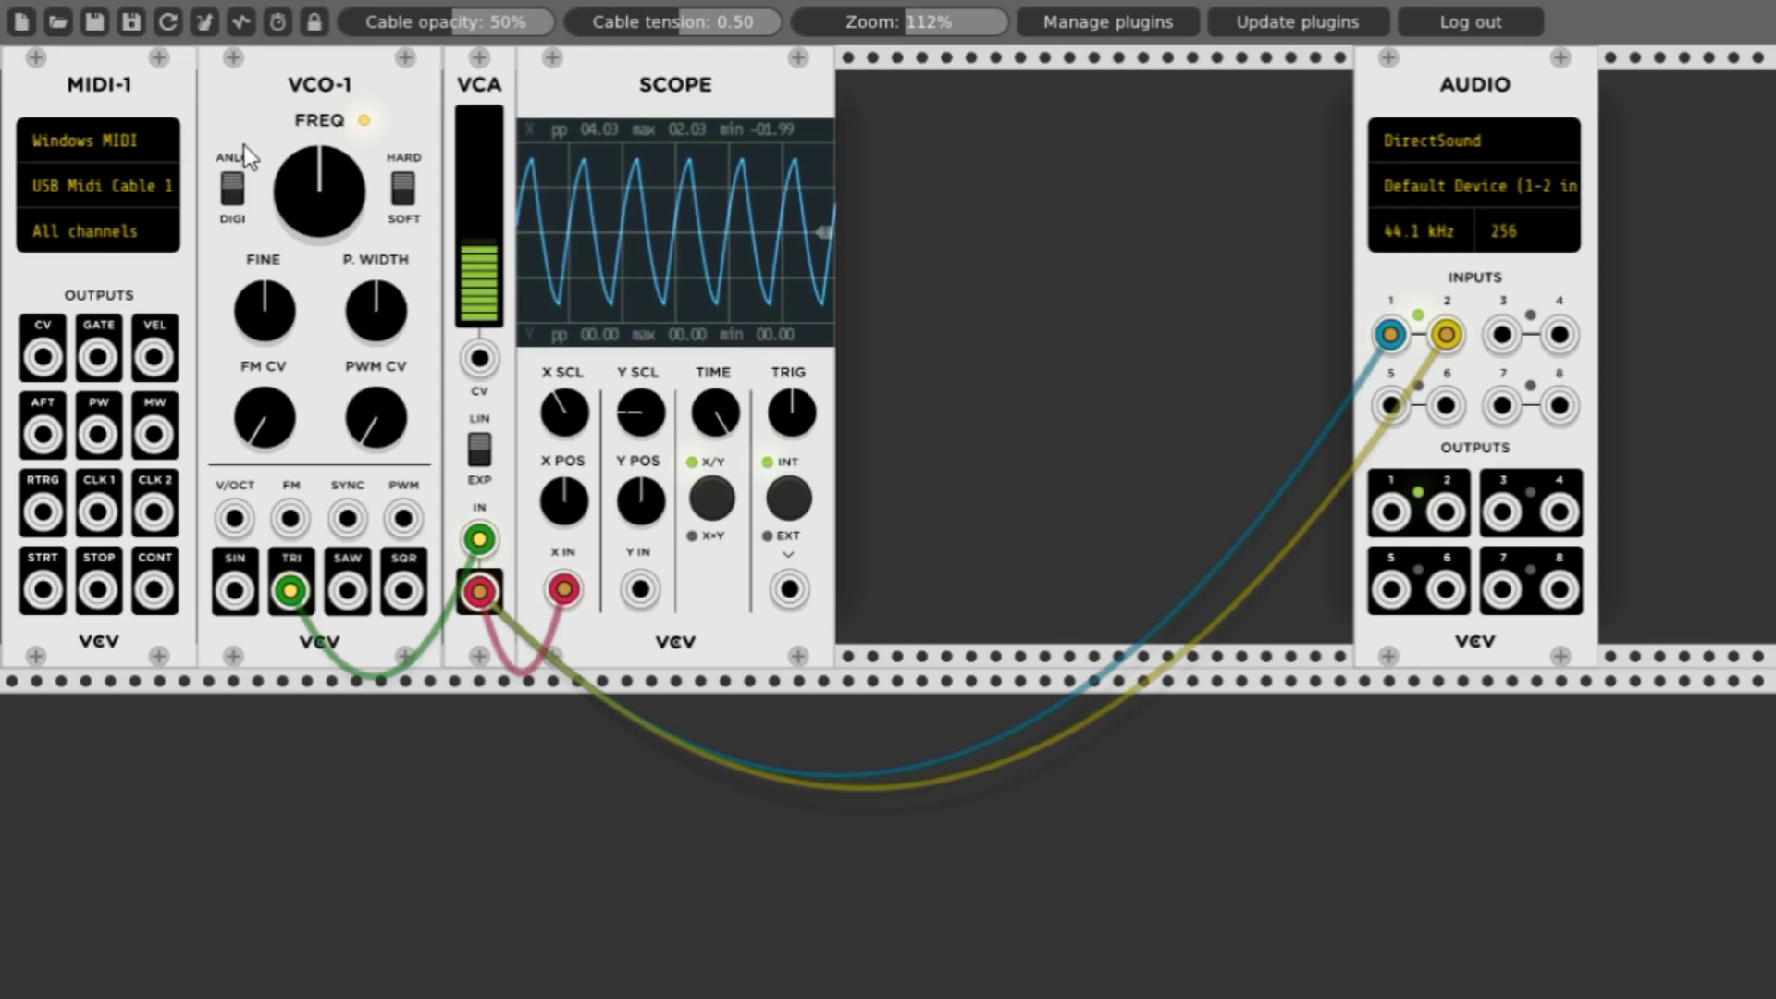
Compare VCO-1's digital and analog triangle, then switch the VCA feed to SAW.
{"action": "left_click", "coordinate": [231, 196]}
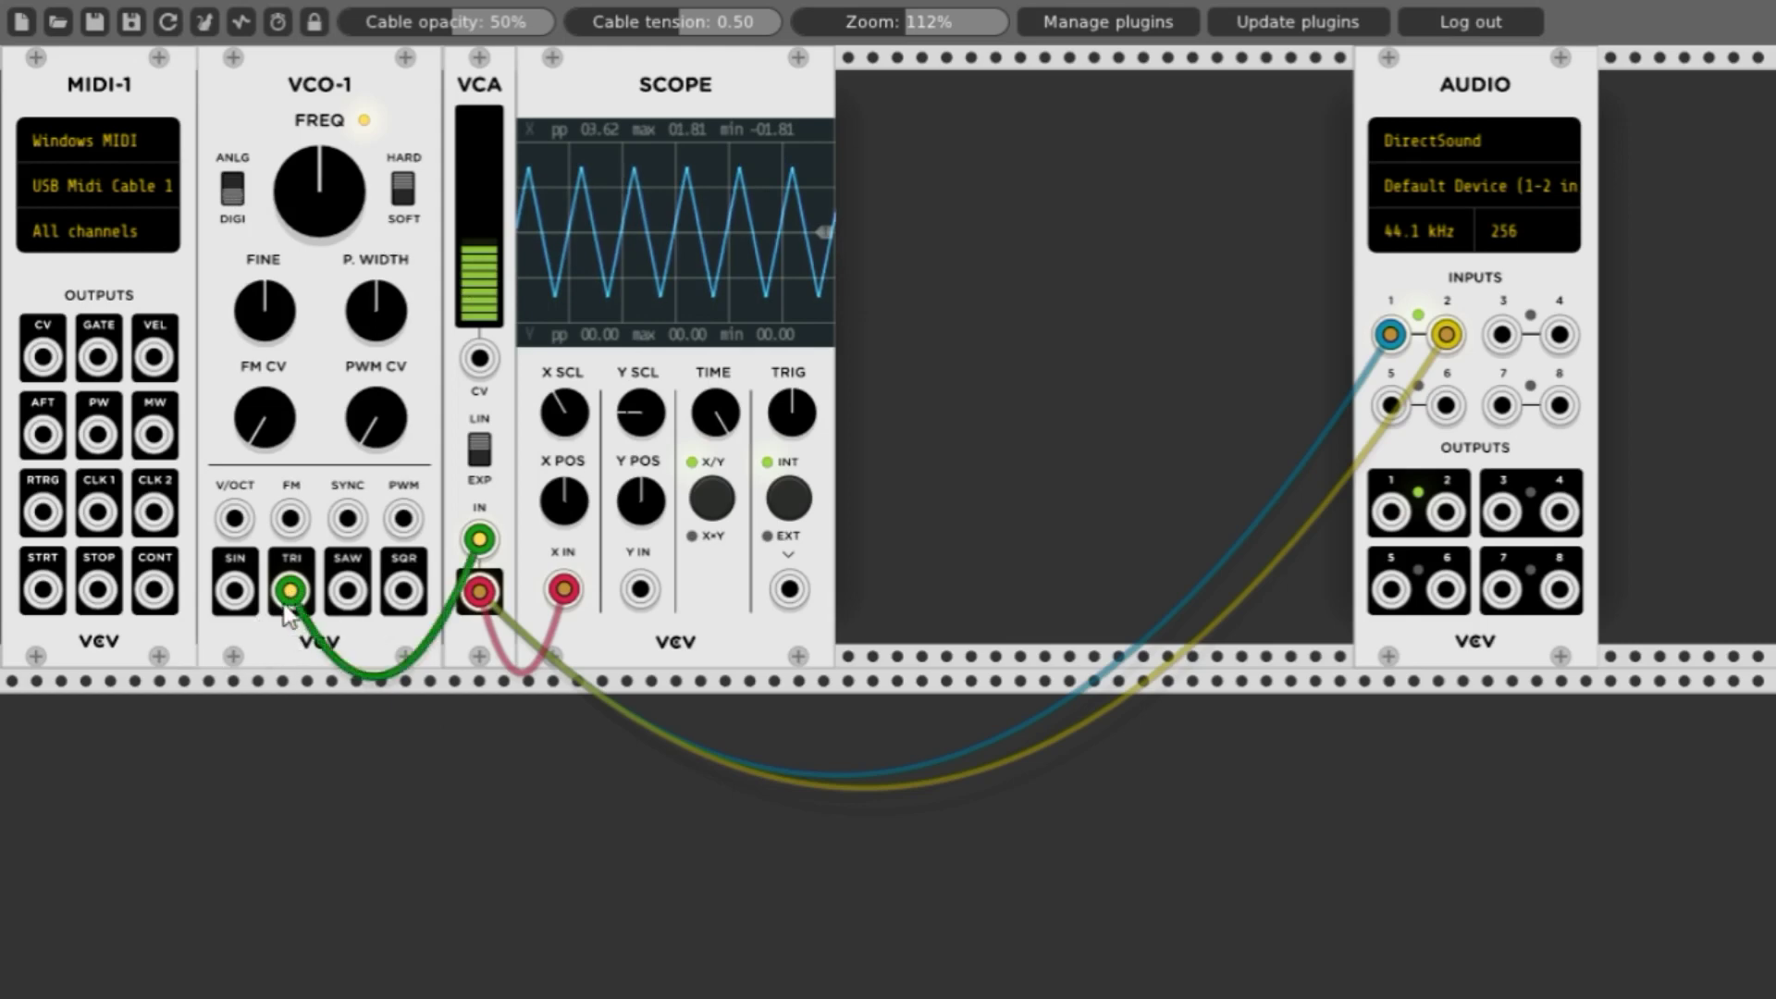
{"action": "left_click", "coordinate": [239, 181]}
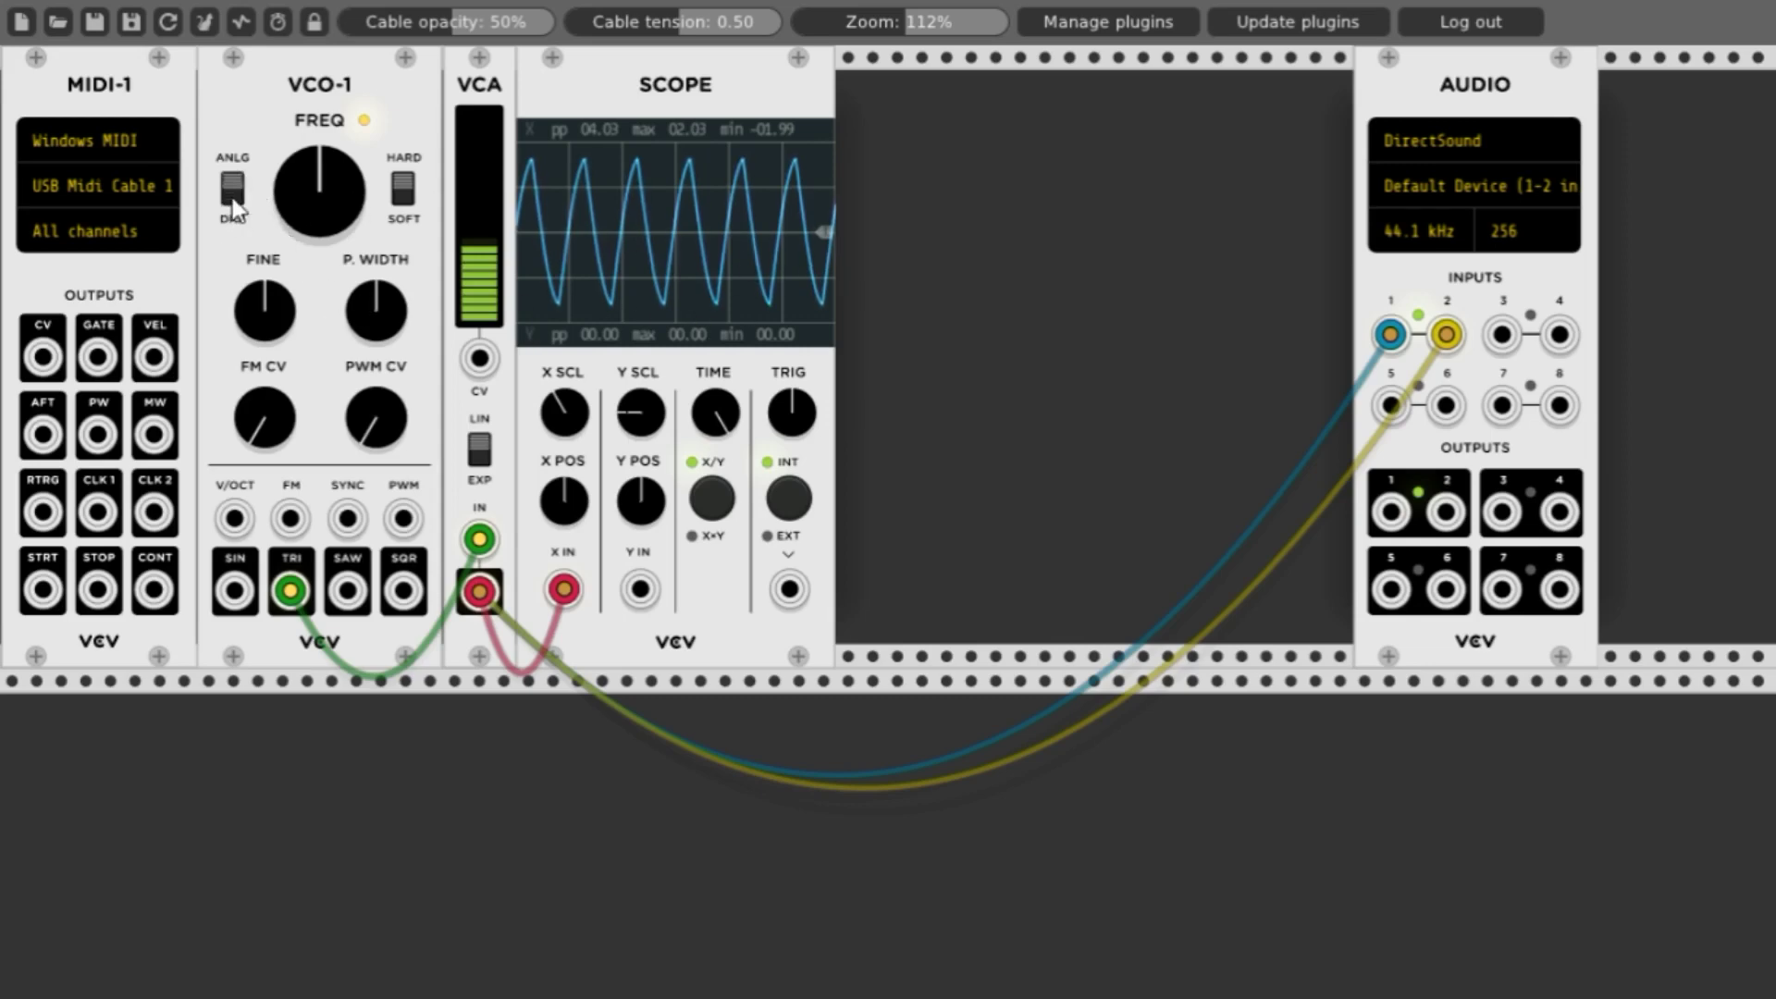
{"action": "left_click_drag", "start_coordinate": [291, 591], "coordinate": [348, 592]}
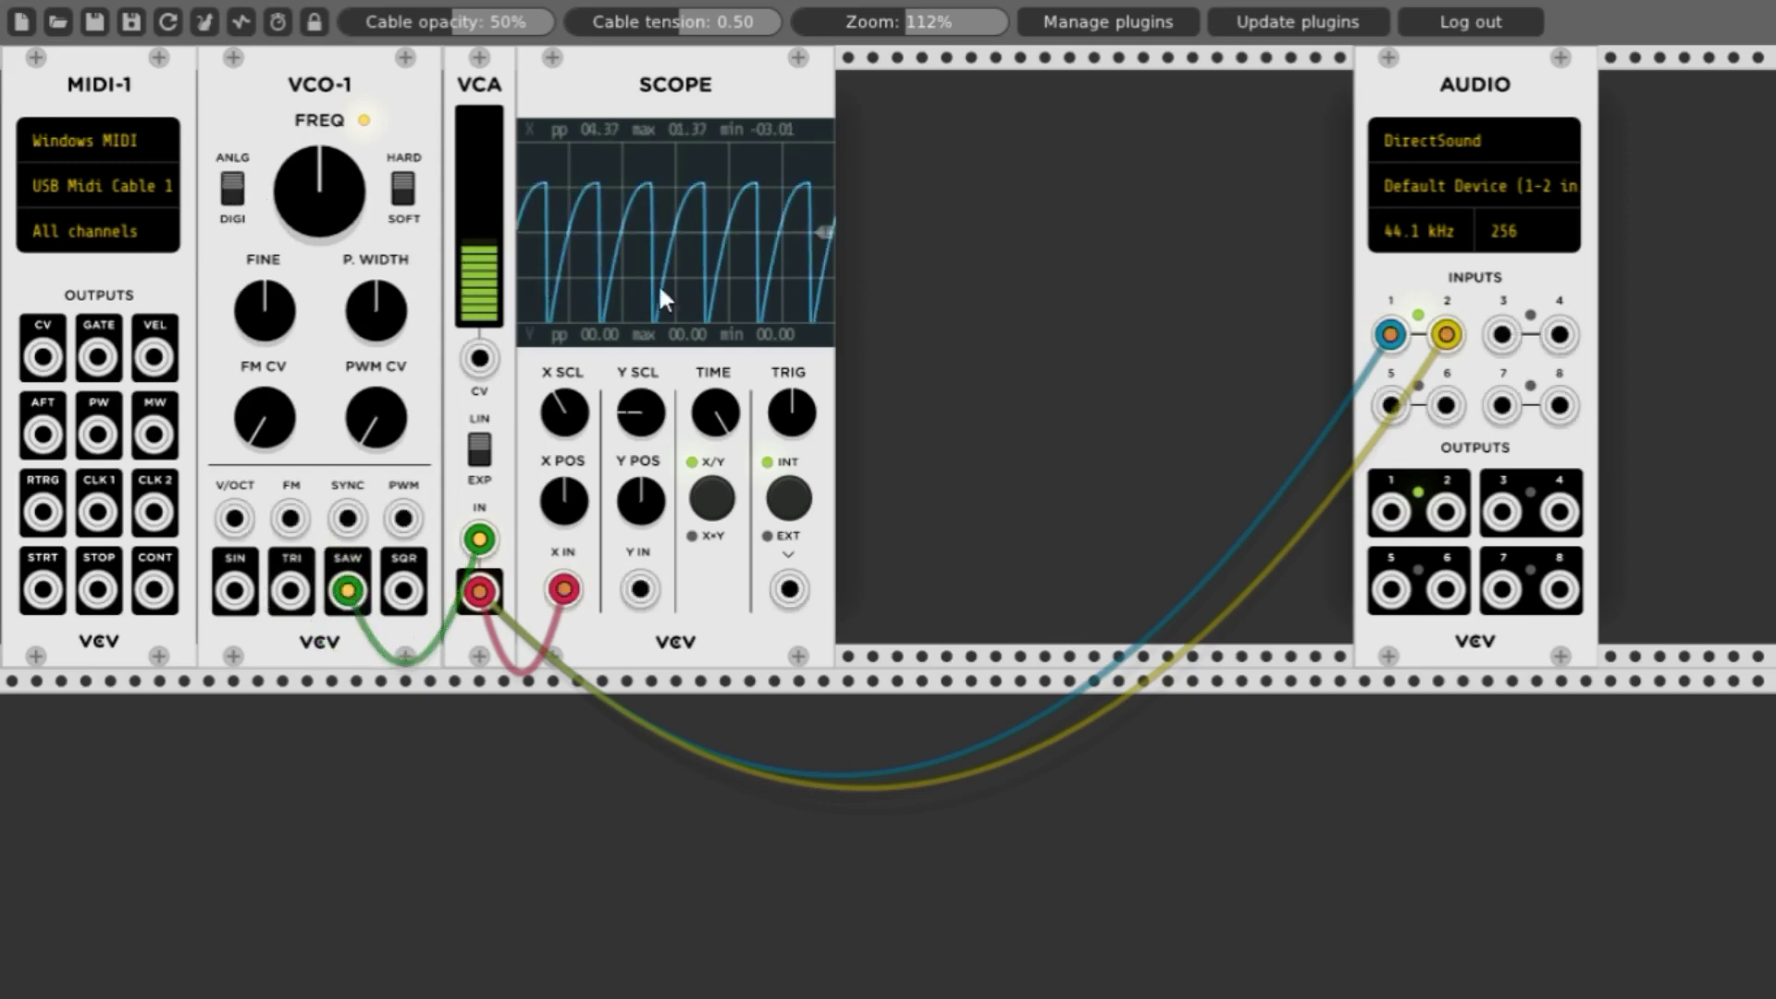
Compare digital and analog sawtooth, stay in analog mode, and lower the VCA level.
{"action": "left_click", "coordinate": [231, 205]}
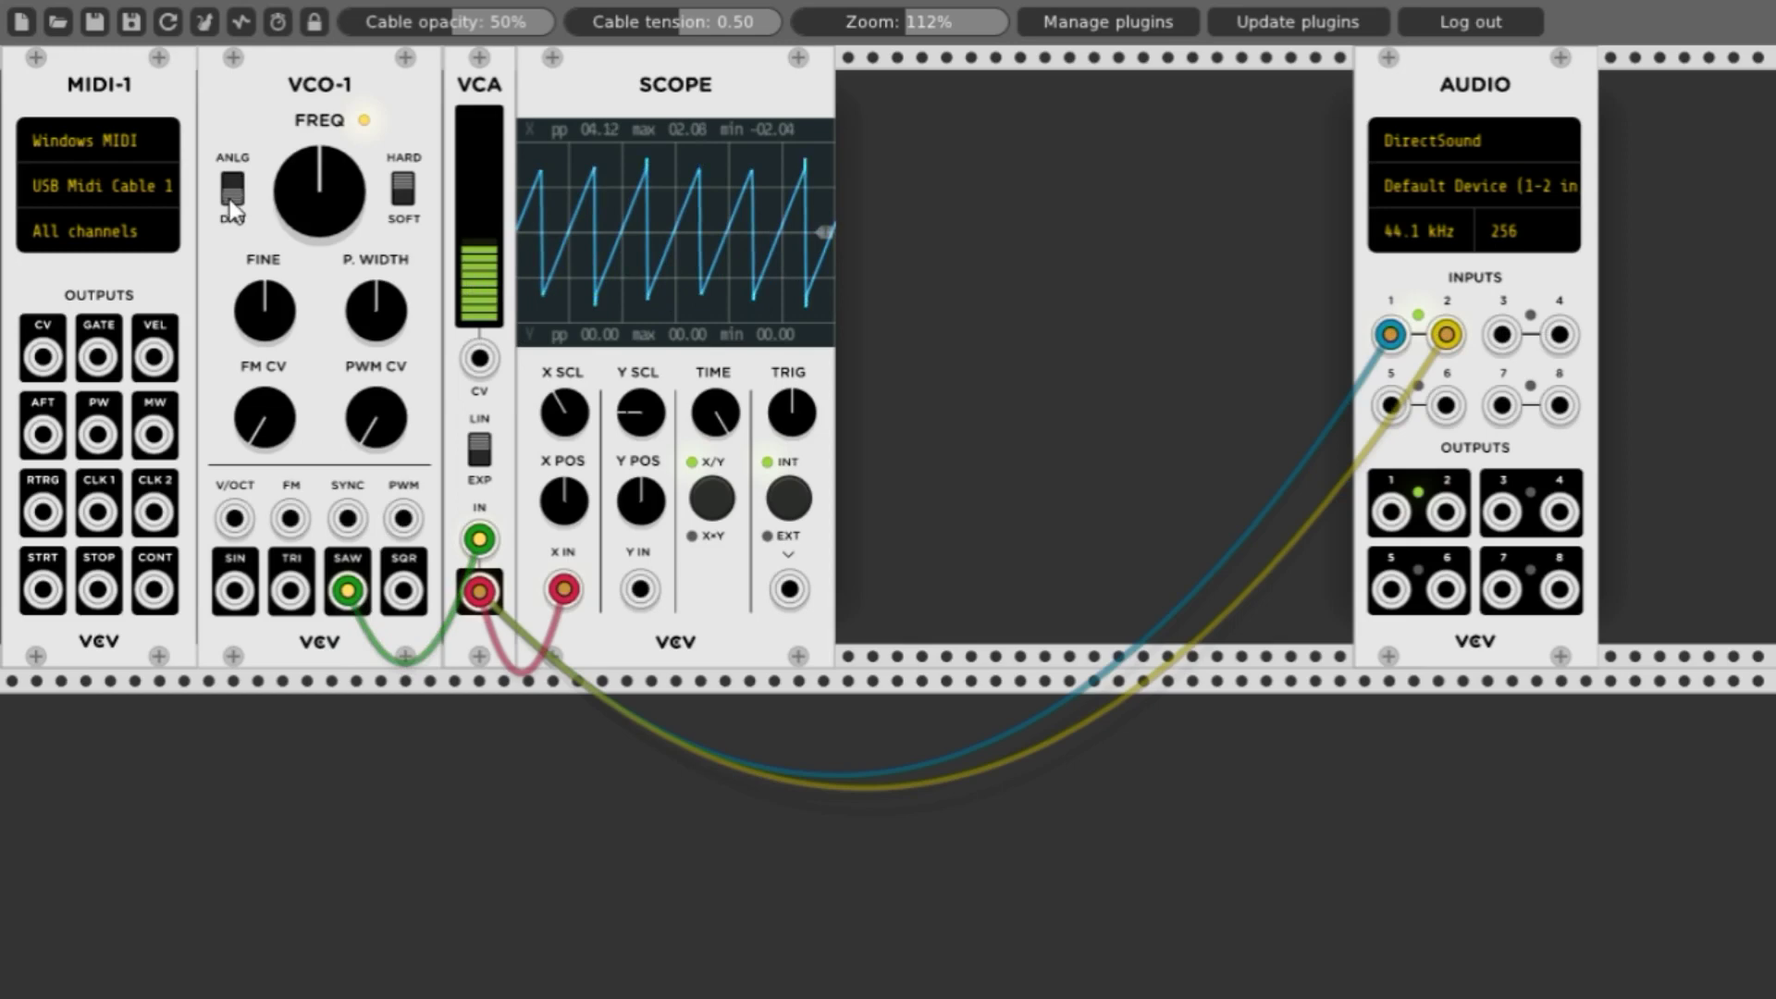
{"action": "left_click", "coordinate": [232, 198]}
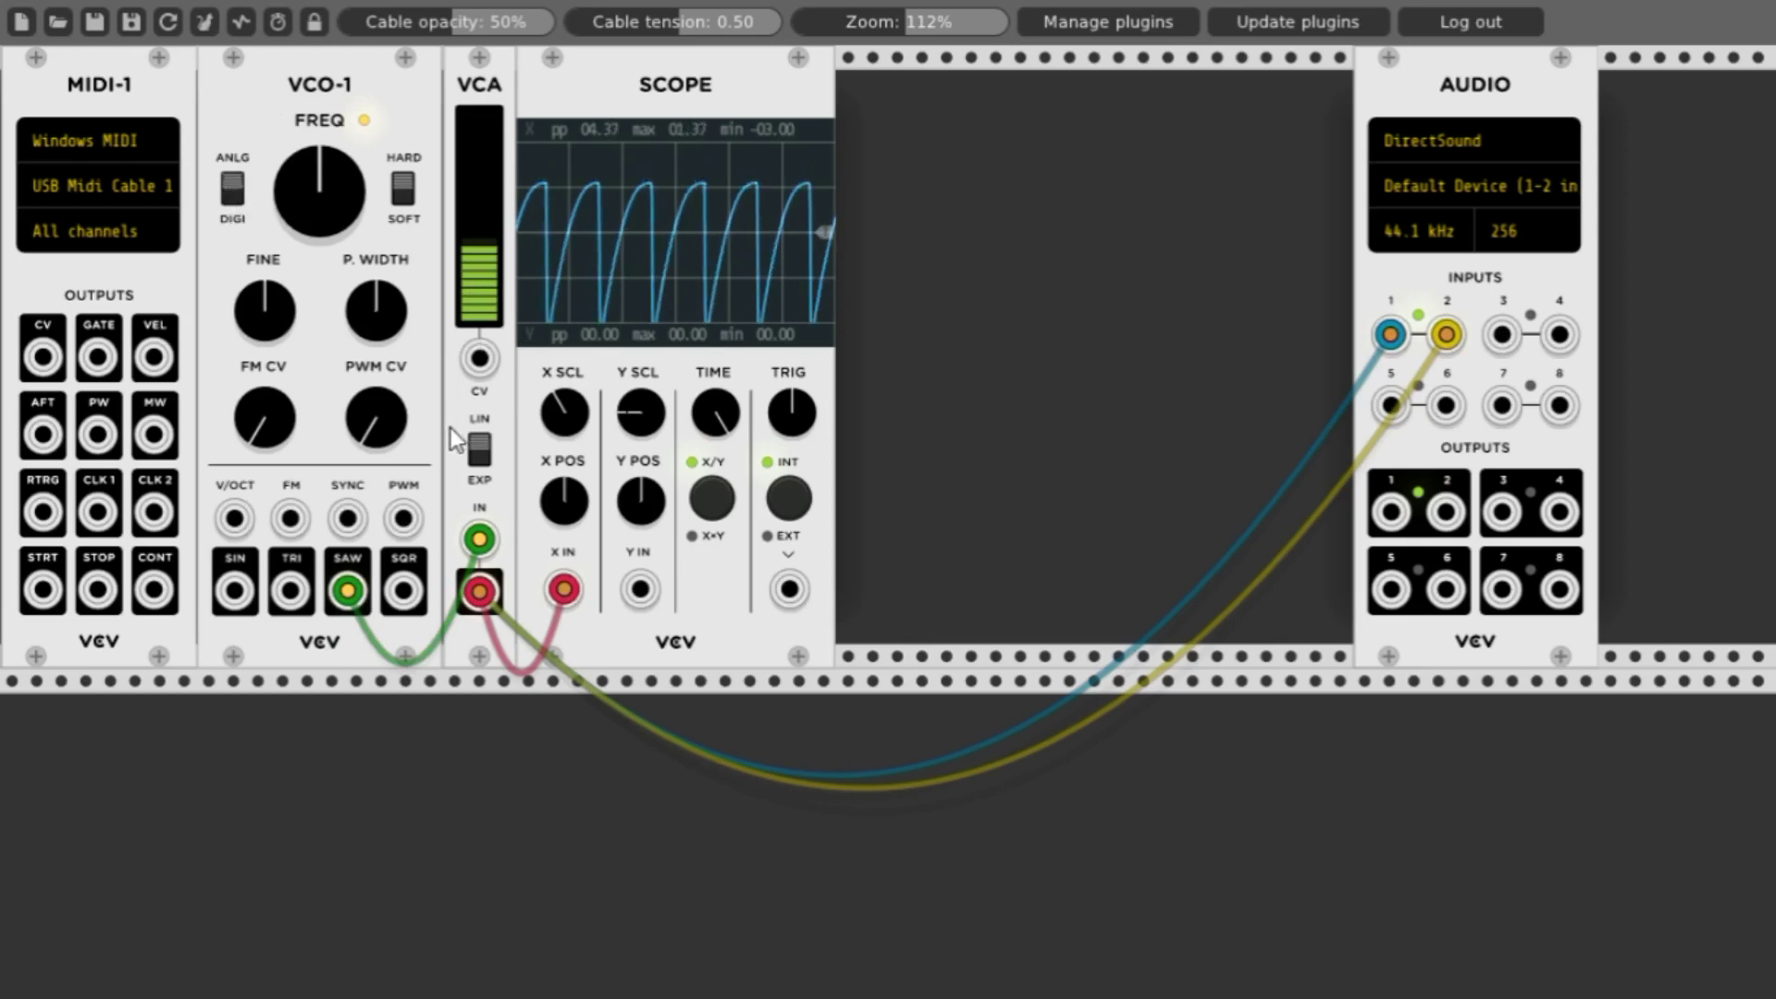
{"action": "left_click_drag", "start_coordinate": [472, 277], "coordinate": [472, 313]}
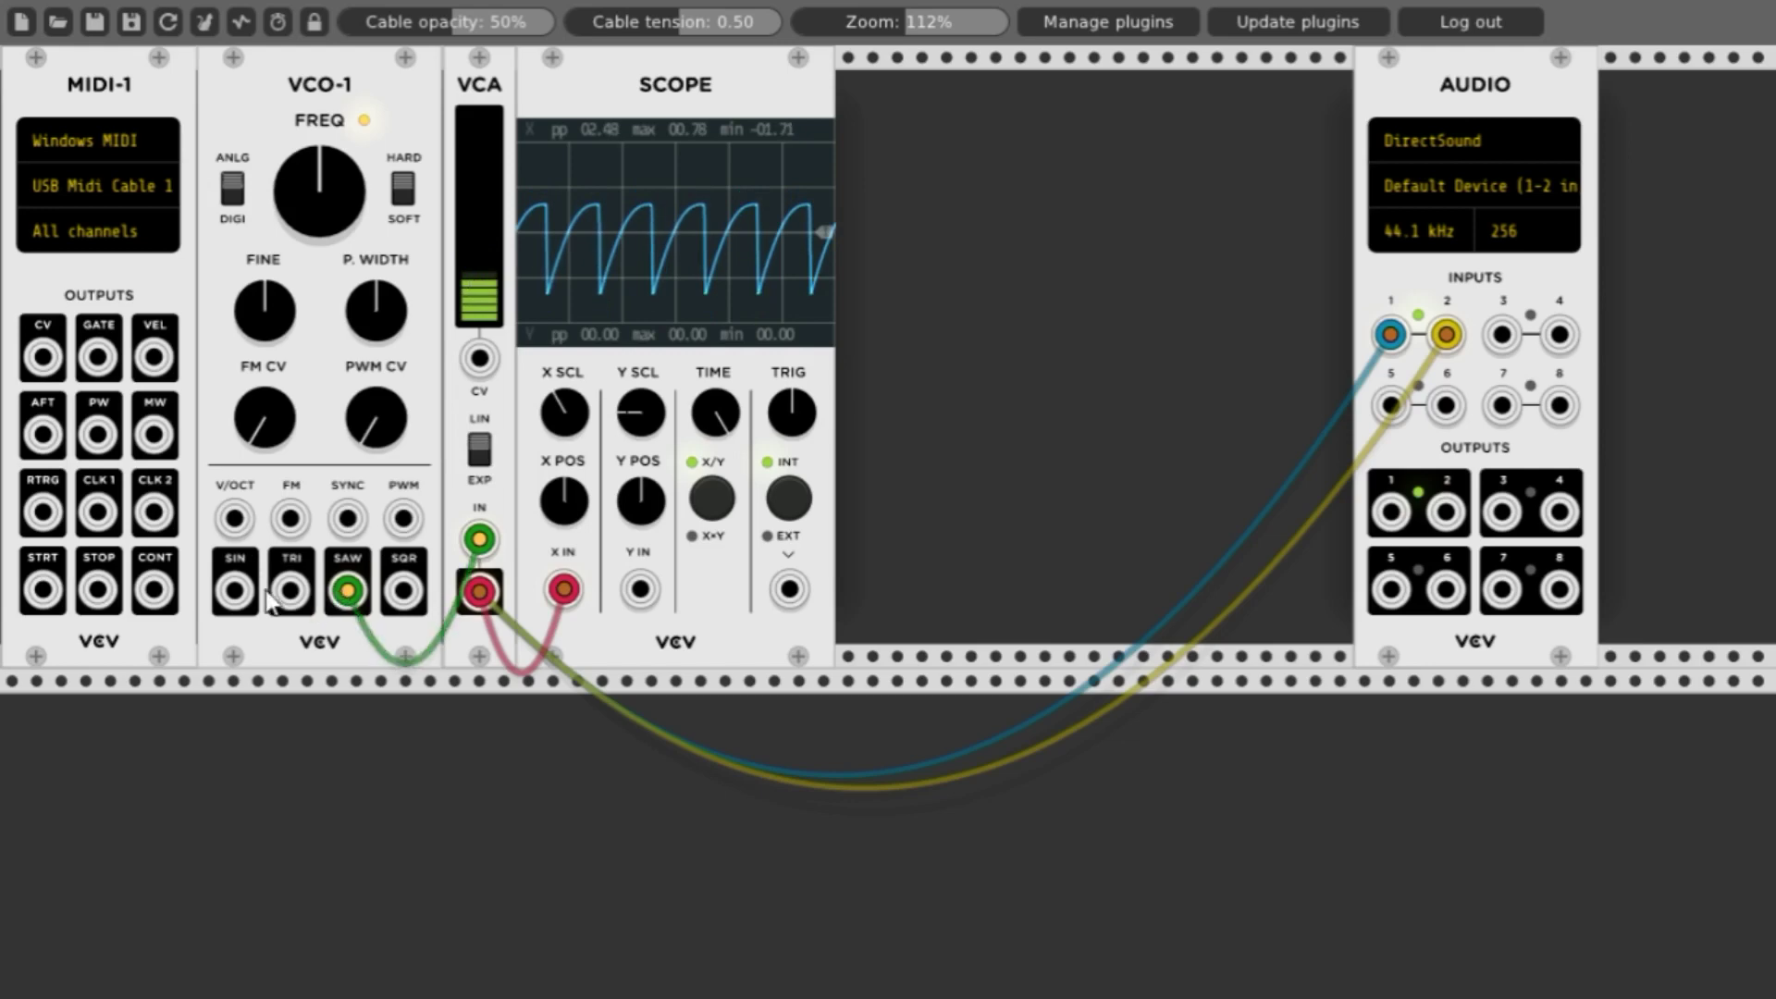
Feed the VCA from VCO-1's SQR in DIGI mode, narrowing then resetting the pulse width.
{"action": "left_click_drag", "start_coordinate": [348, 590], "coordinate": [415, 583]}
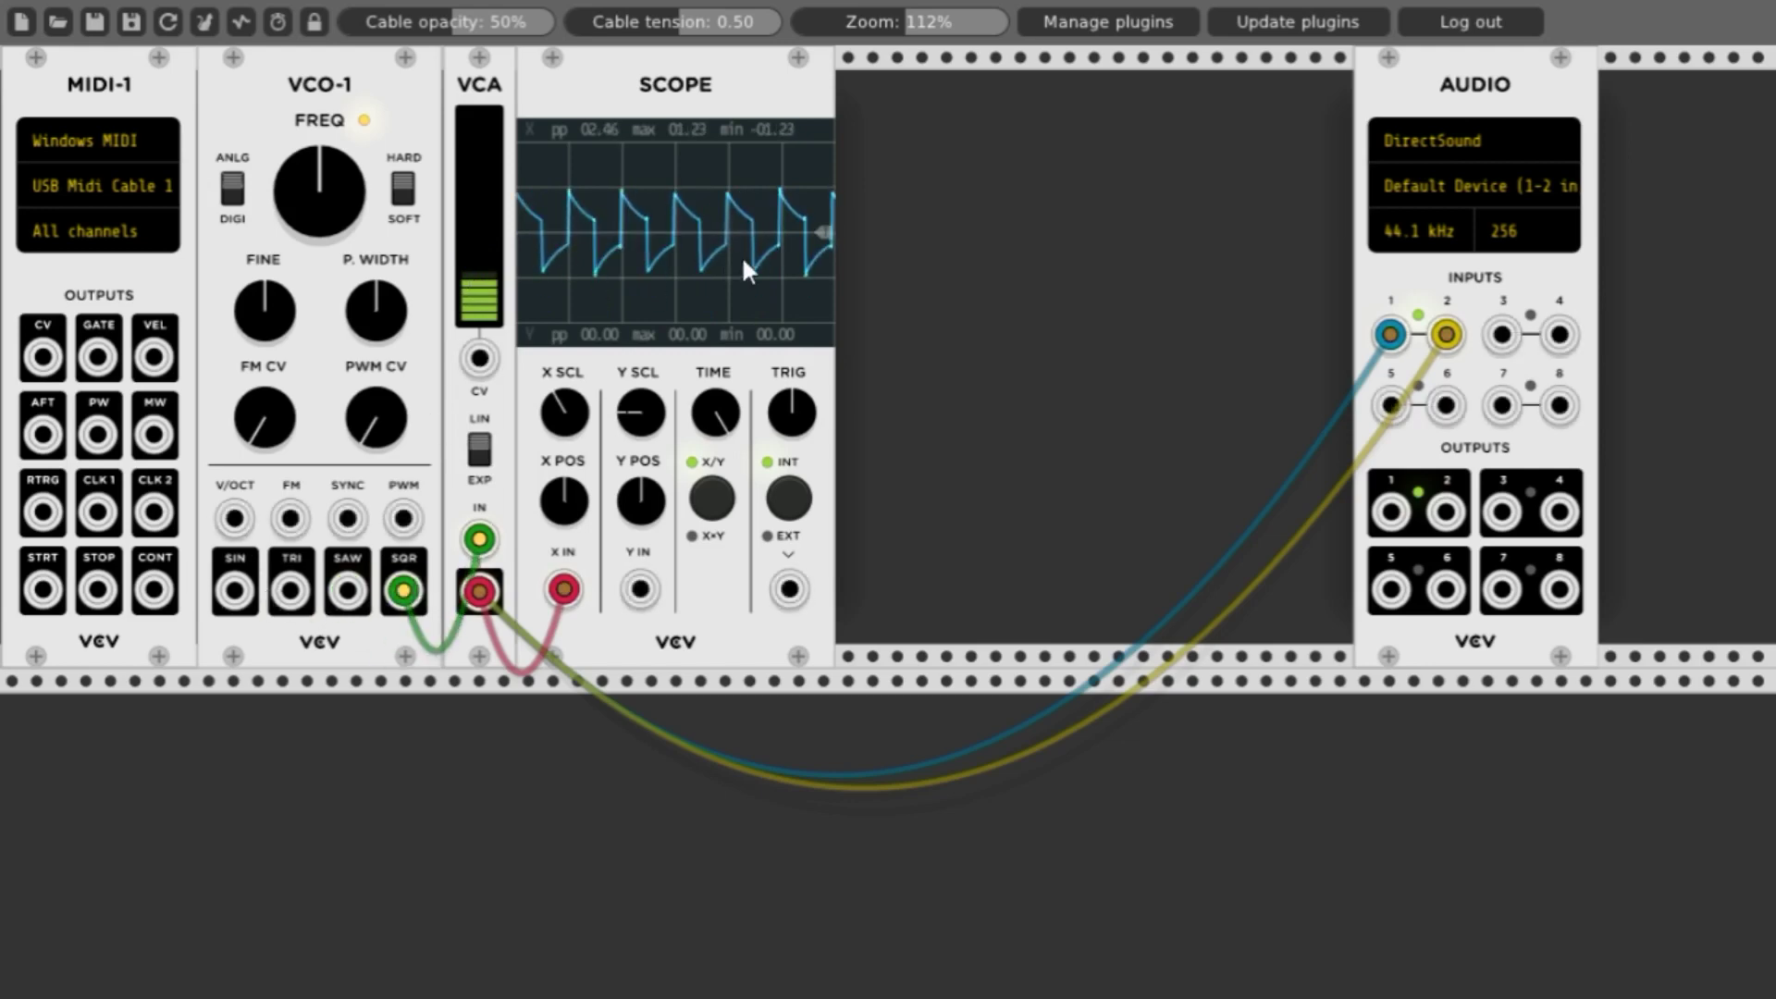
{"action": "left_click", "coordinate": [234, 190]}
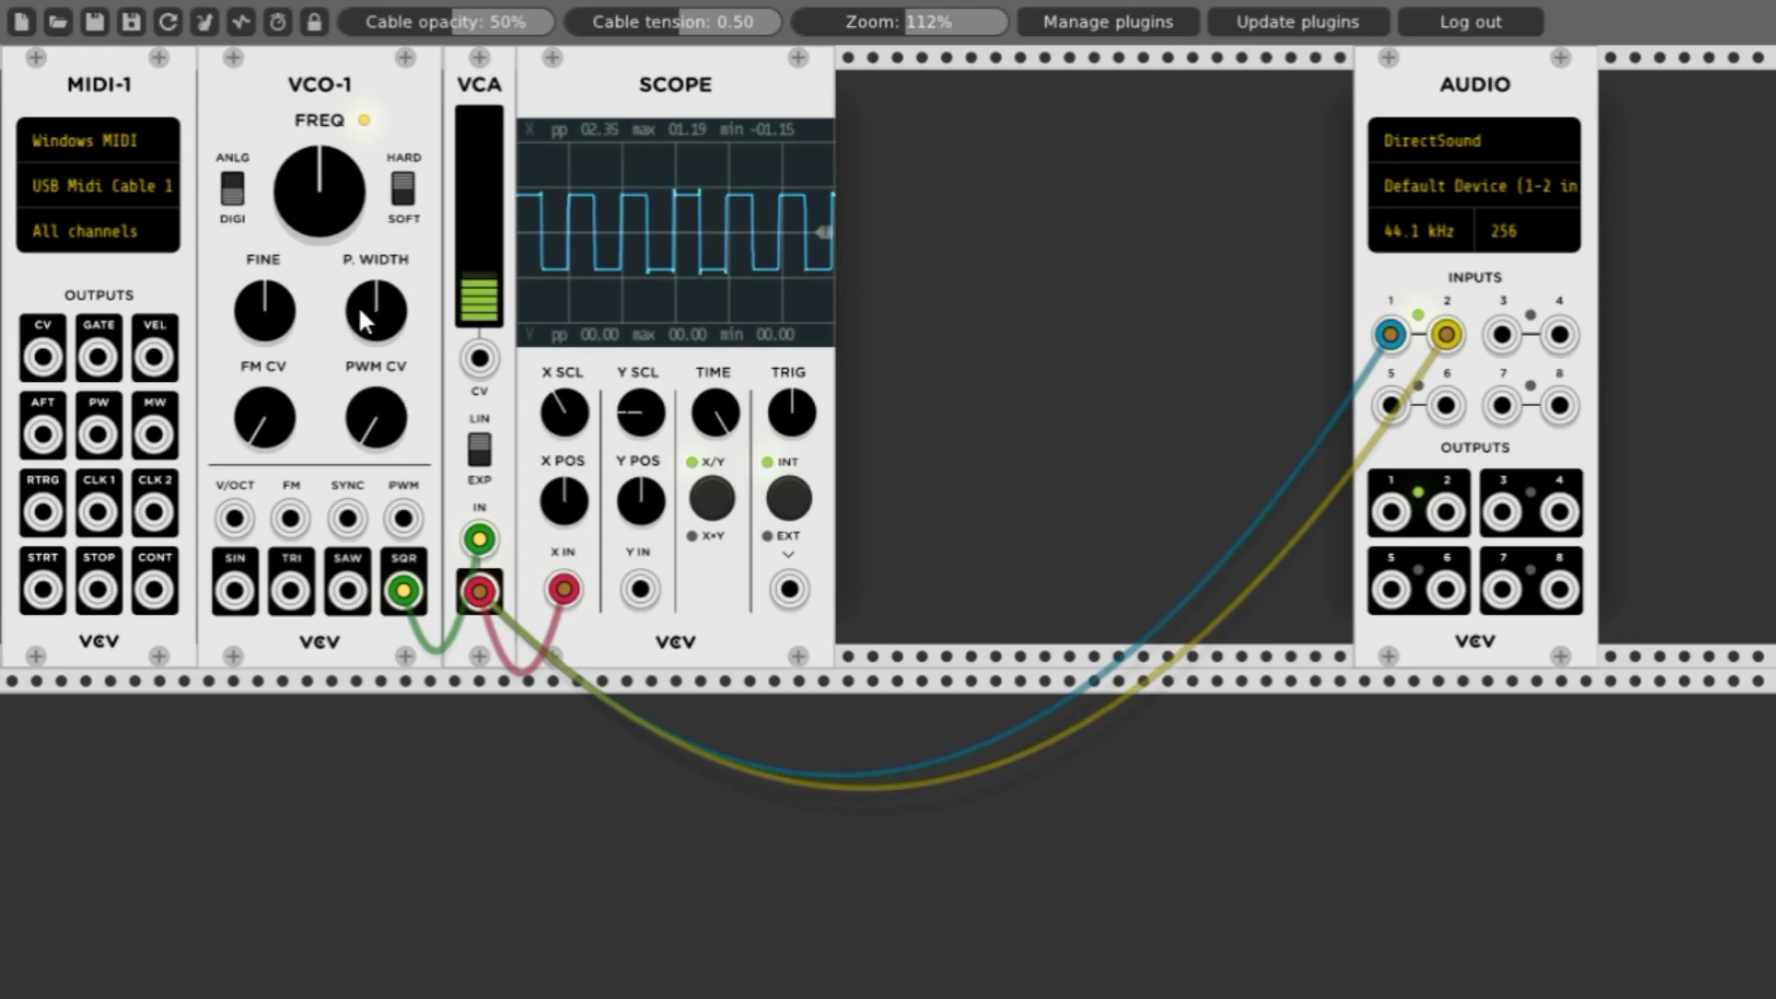
{"action": "left_click_drag", "start_coordinate": [364, 322], "coordinate": [363, 310]}
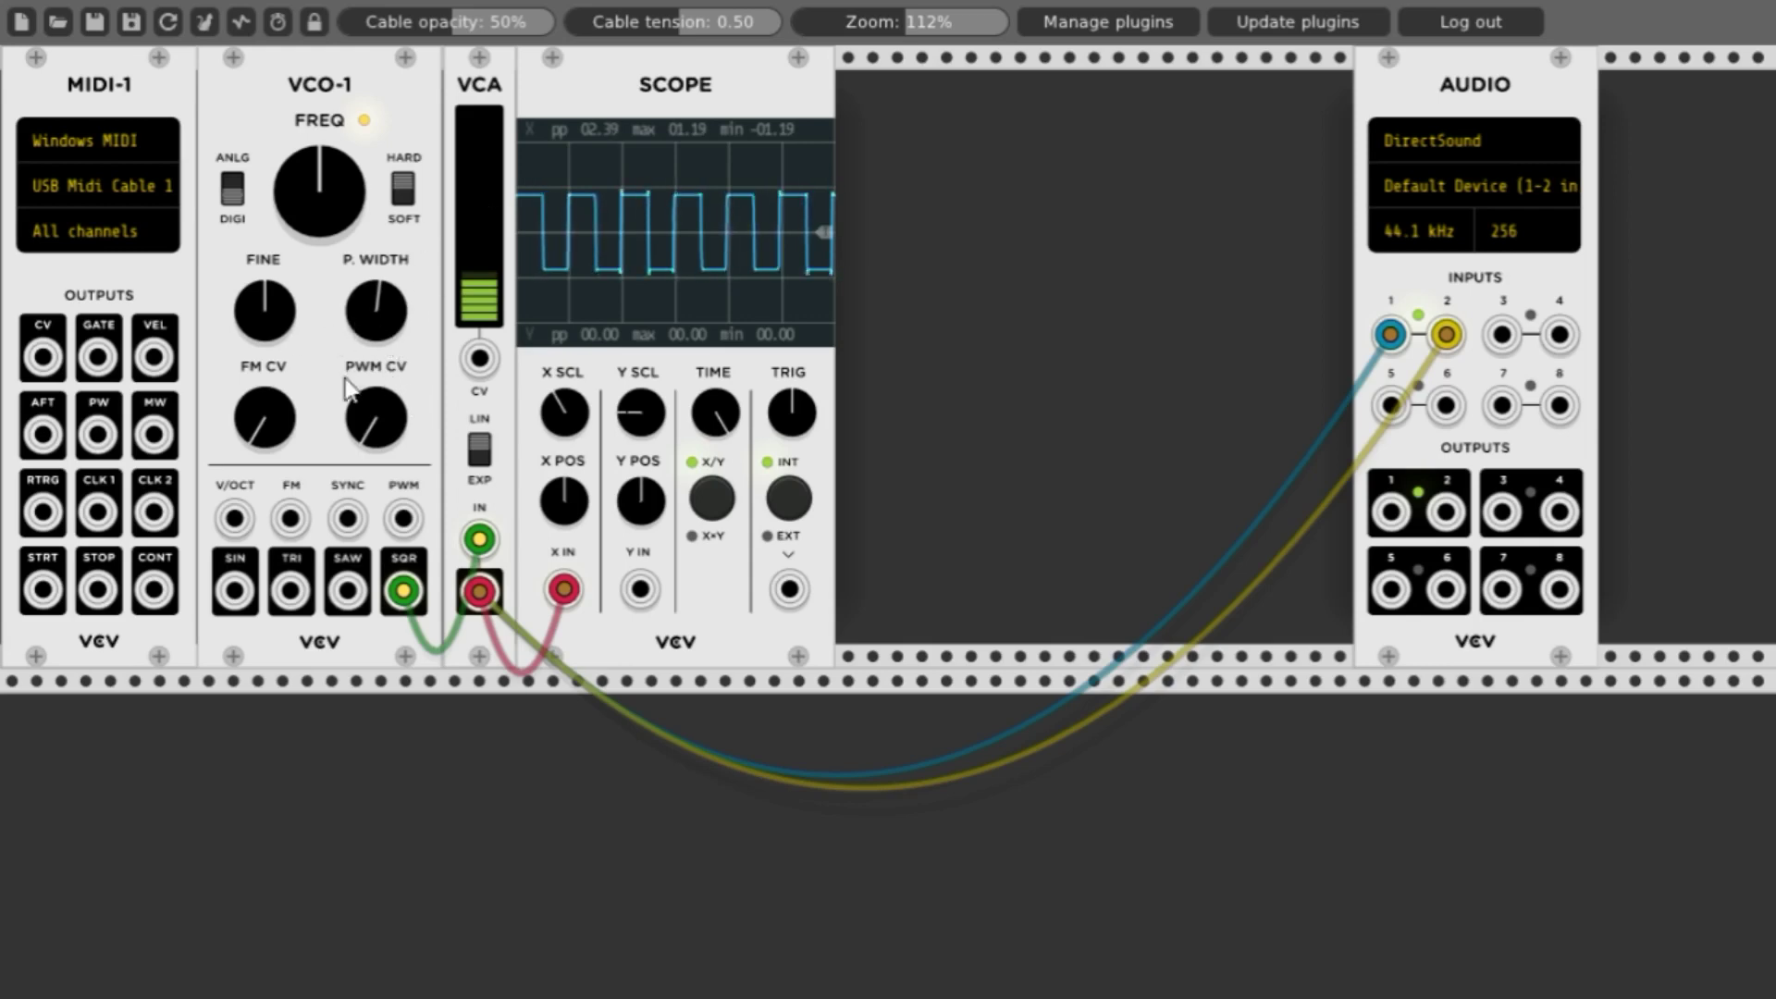
{"action": "double_click", "coordinate": [373, 333]}
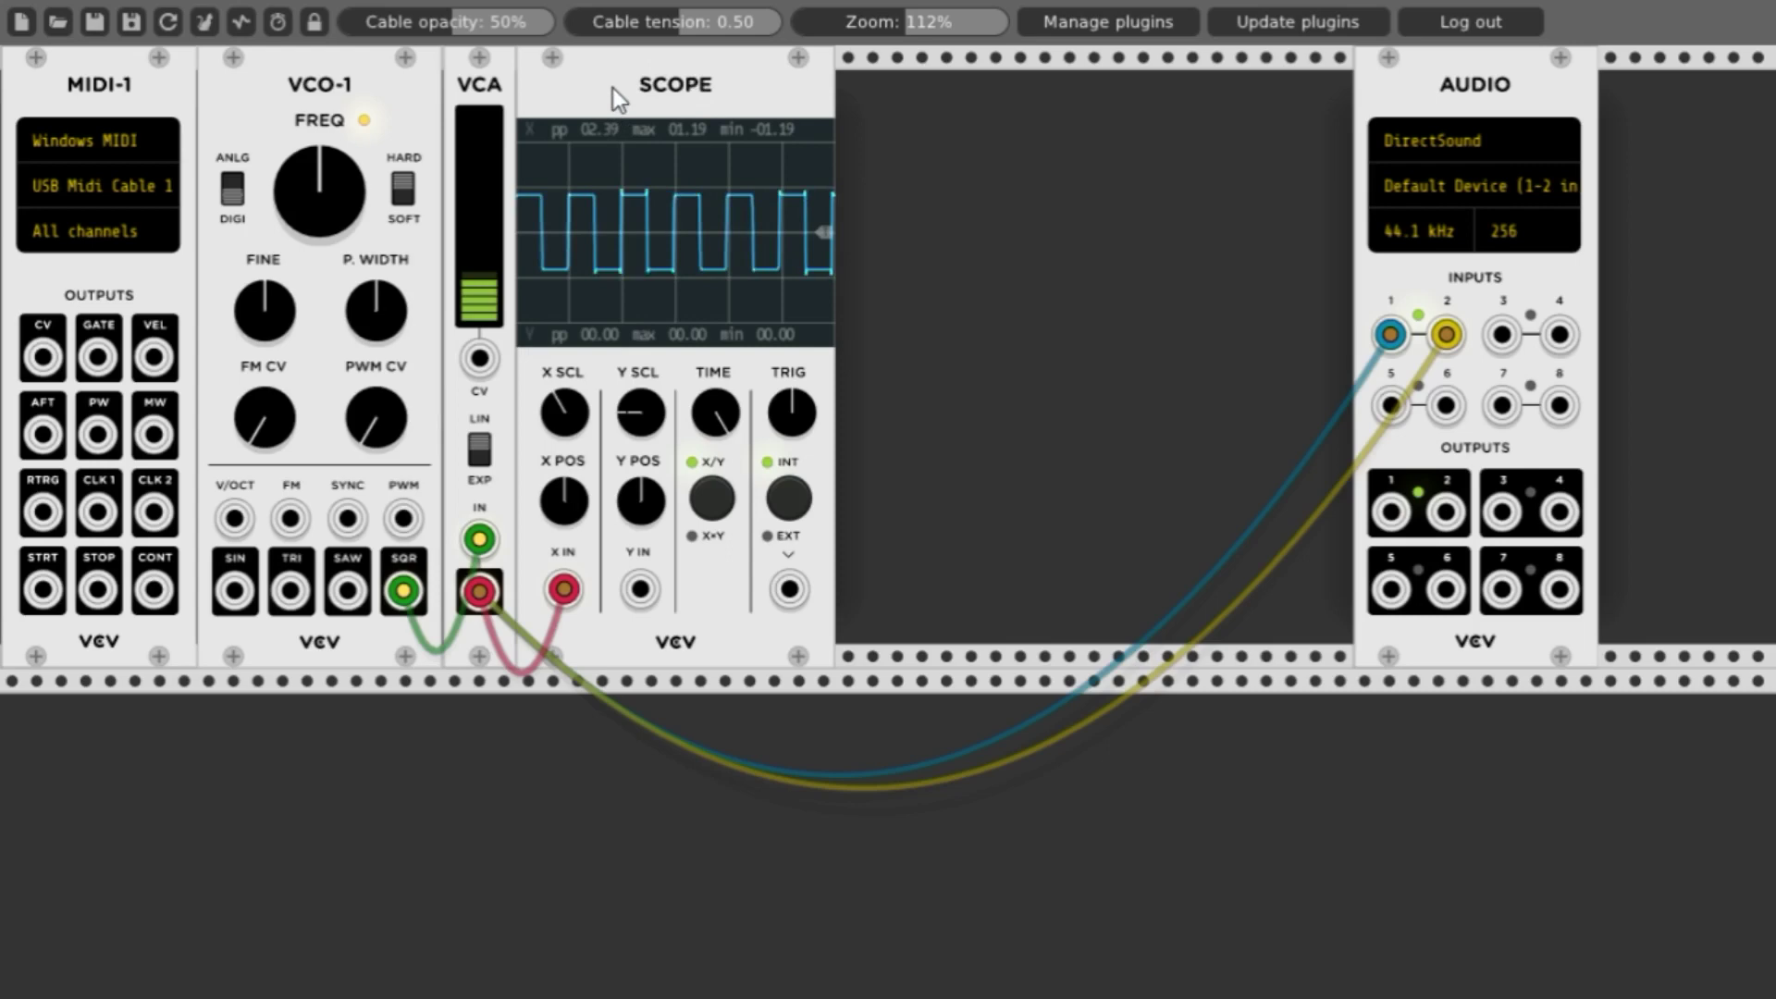
Delete the Scope and cable MIDI-1's CV output into VCO-1's V/OCT input.
{"action": "key", "text": "Delete"}
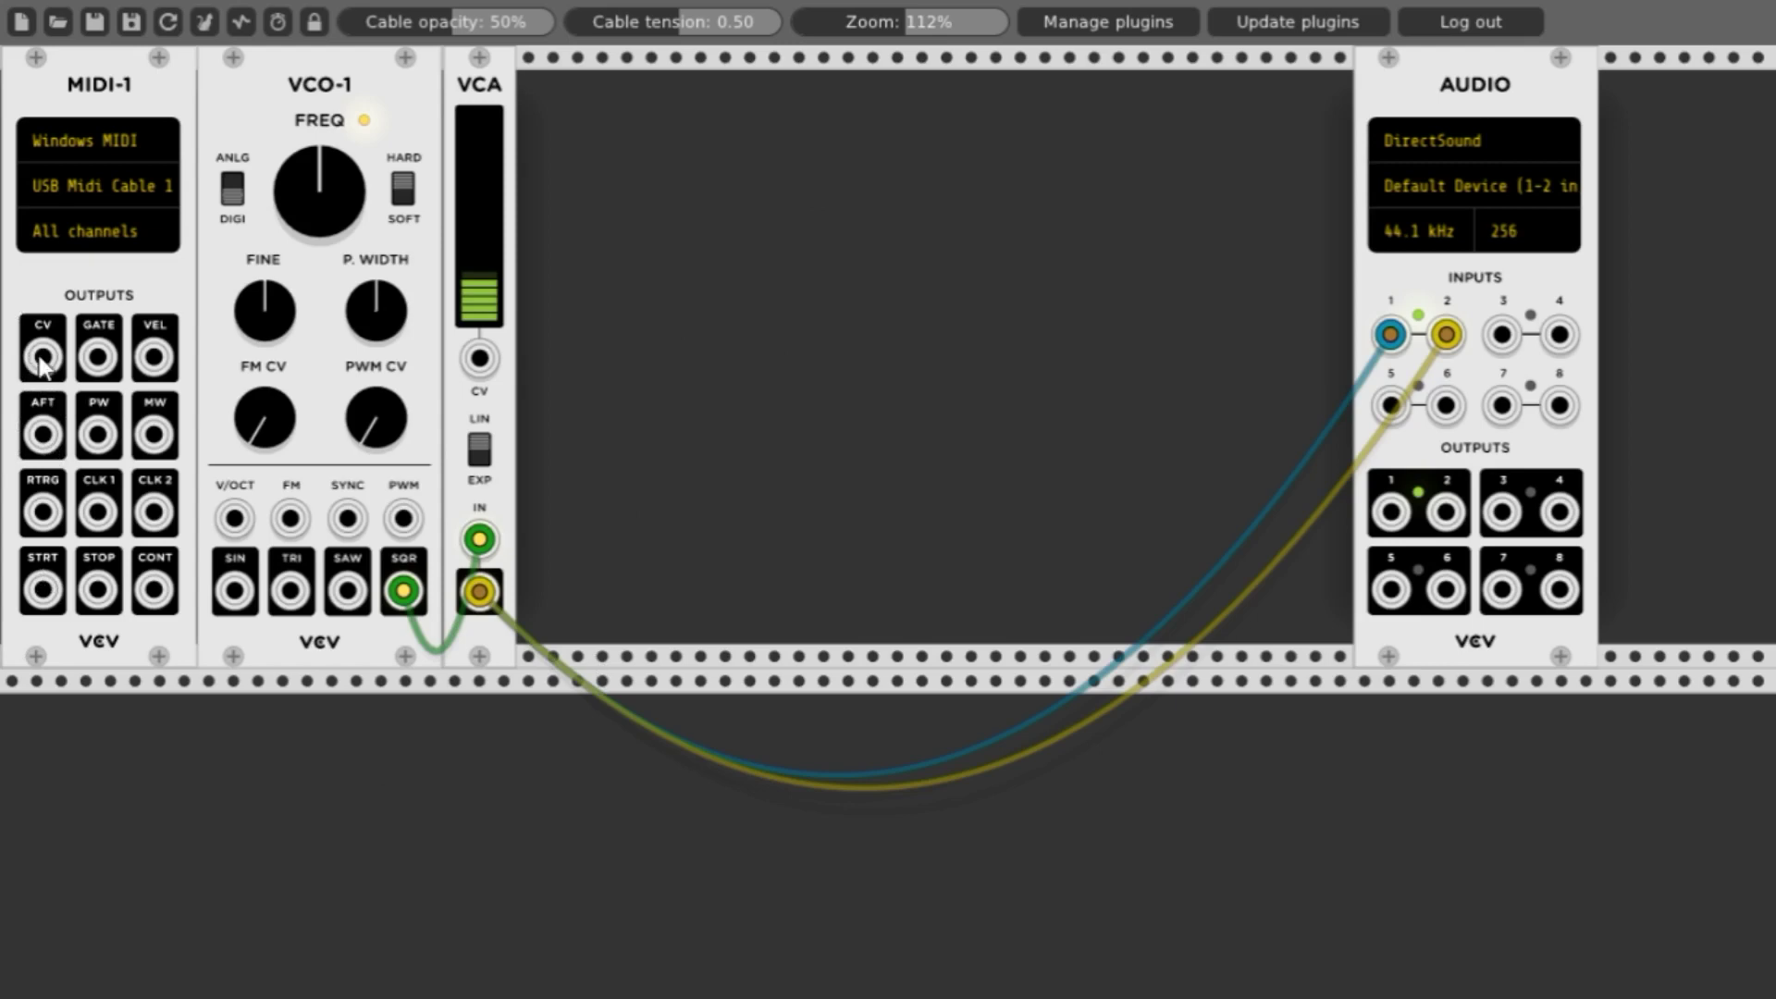
{"action": "left_click_drag", "start_coordinate": [41, 361], "coordinate": [233, 523]}
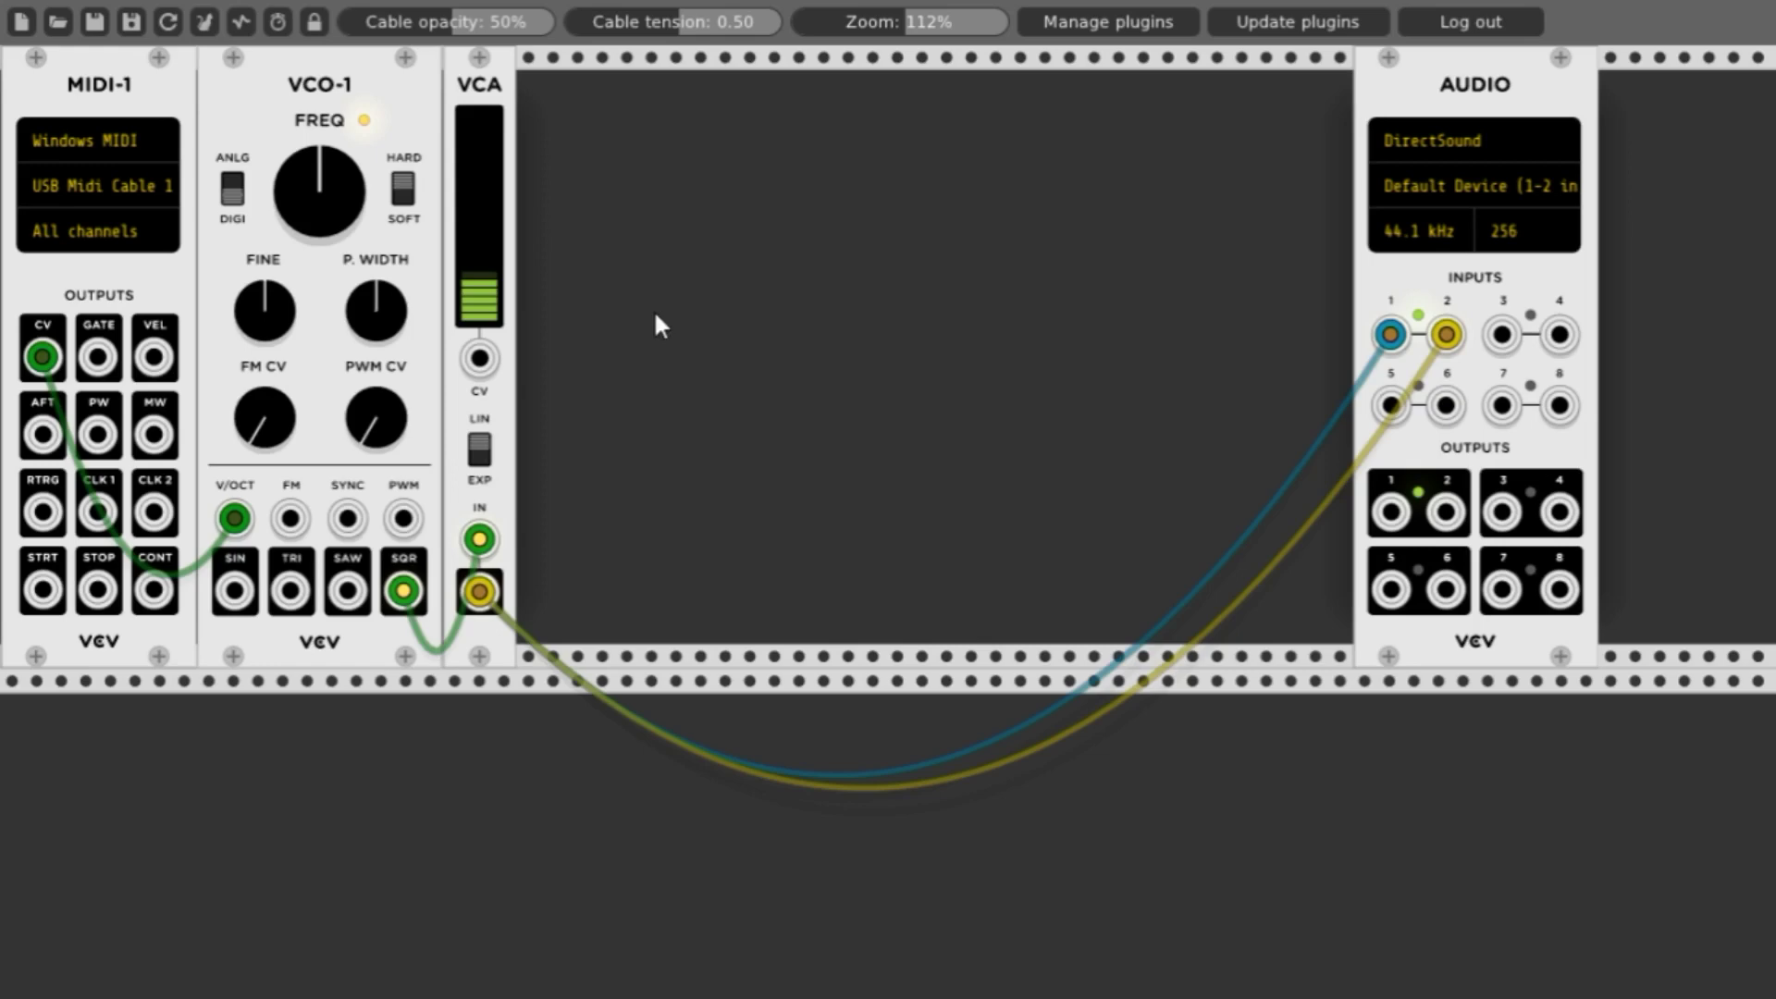
Add Fundamental's ADSR envelope module and place it directly beside the VCA.
{"action": "right_click", "coordinate": [641, 242]}
{"action": "scroll", "coordinate": [823, 407], "scroll_direction": "down", "scroll_amount": 5}
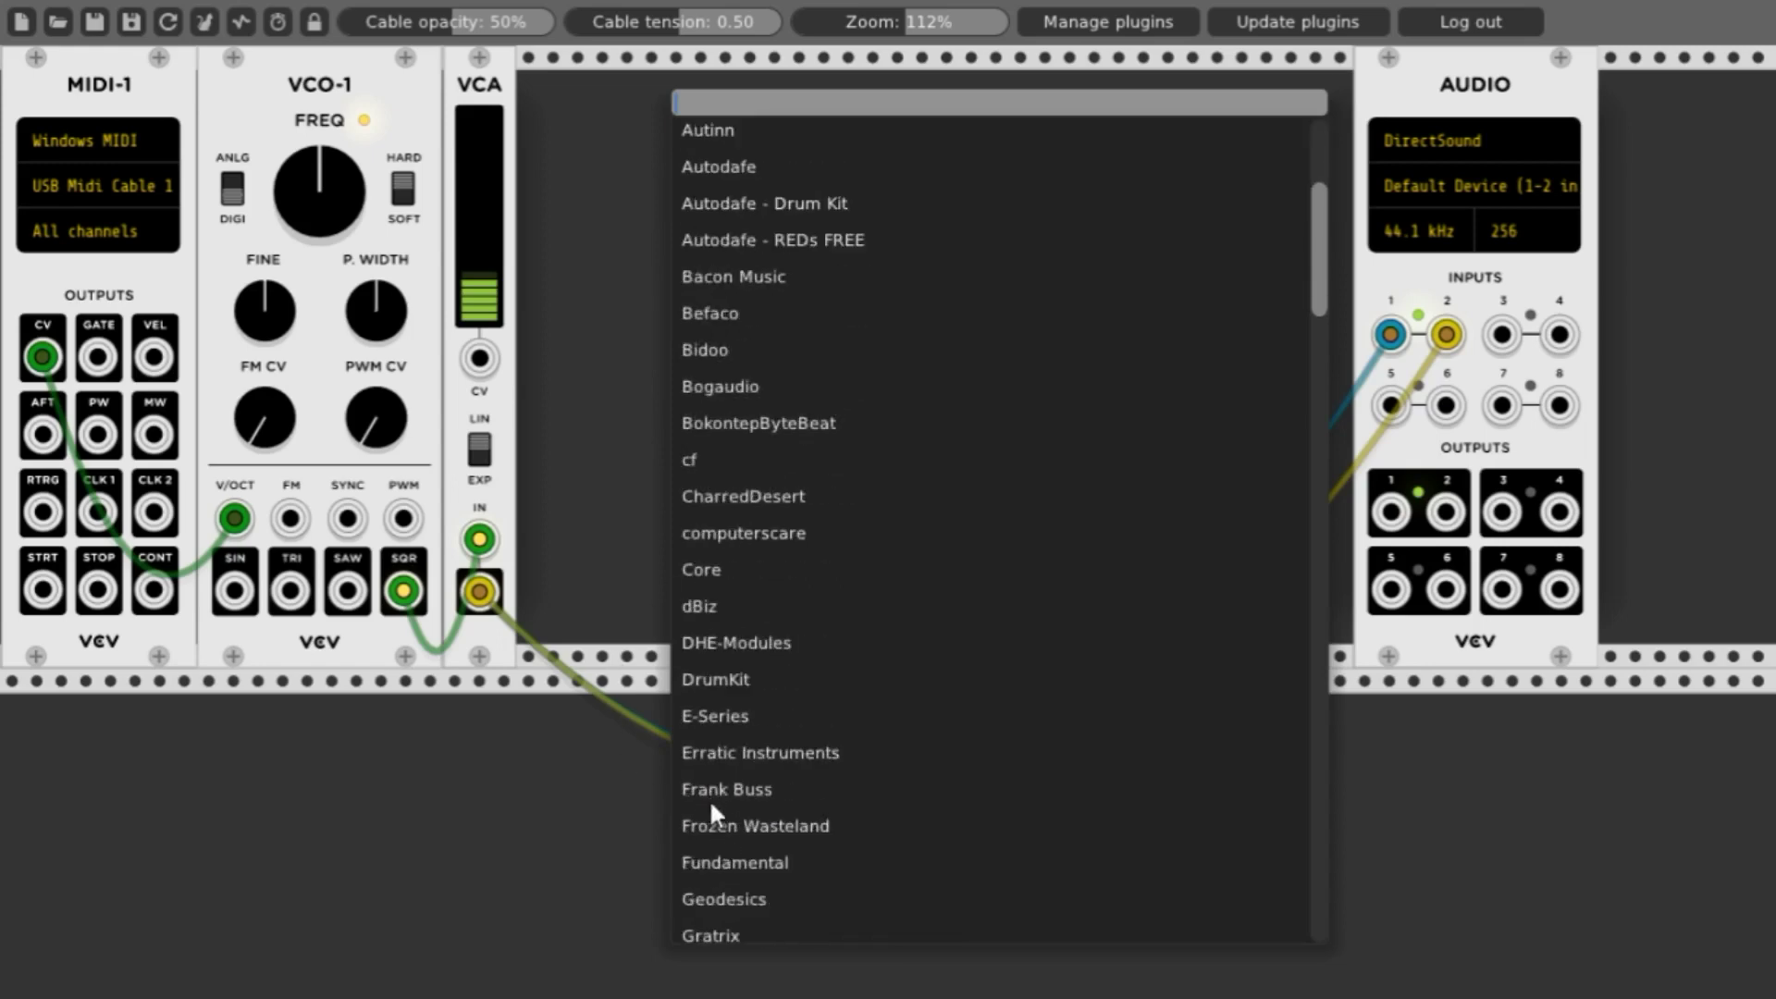
{"action": "left_click", "coordinate": [713, 866]}
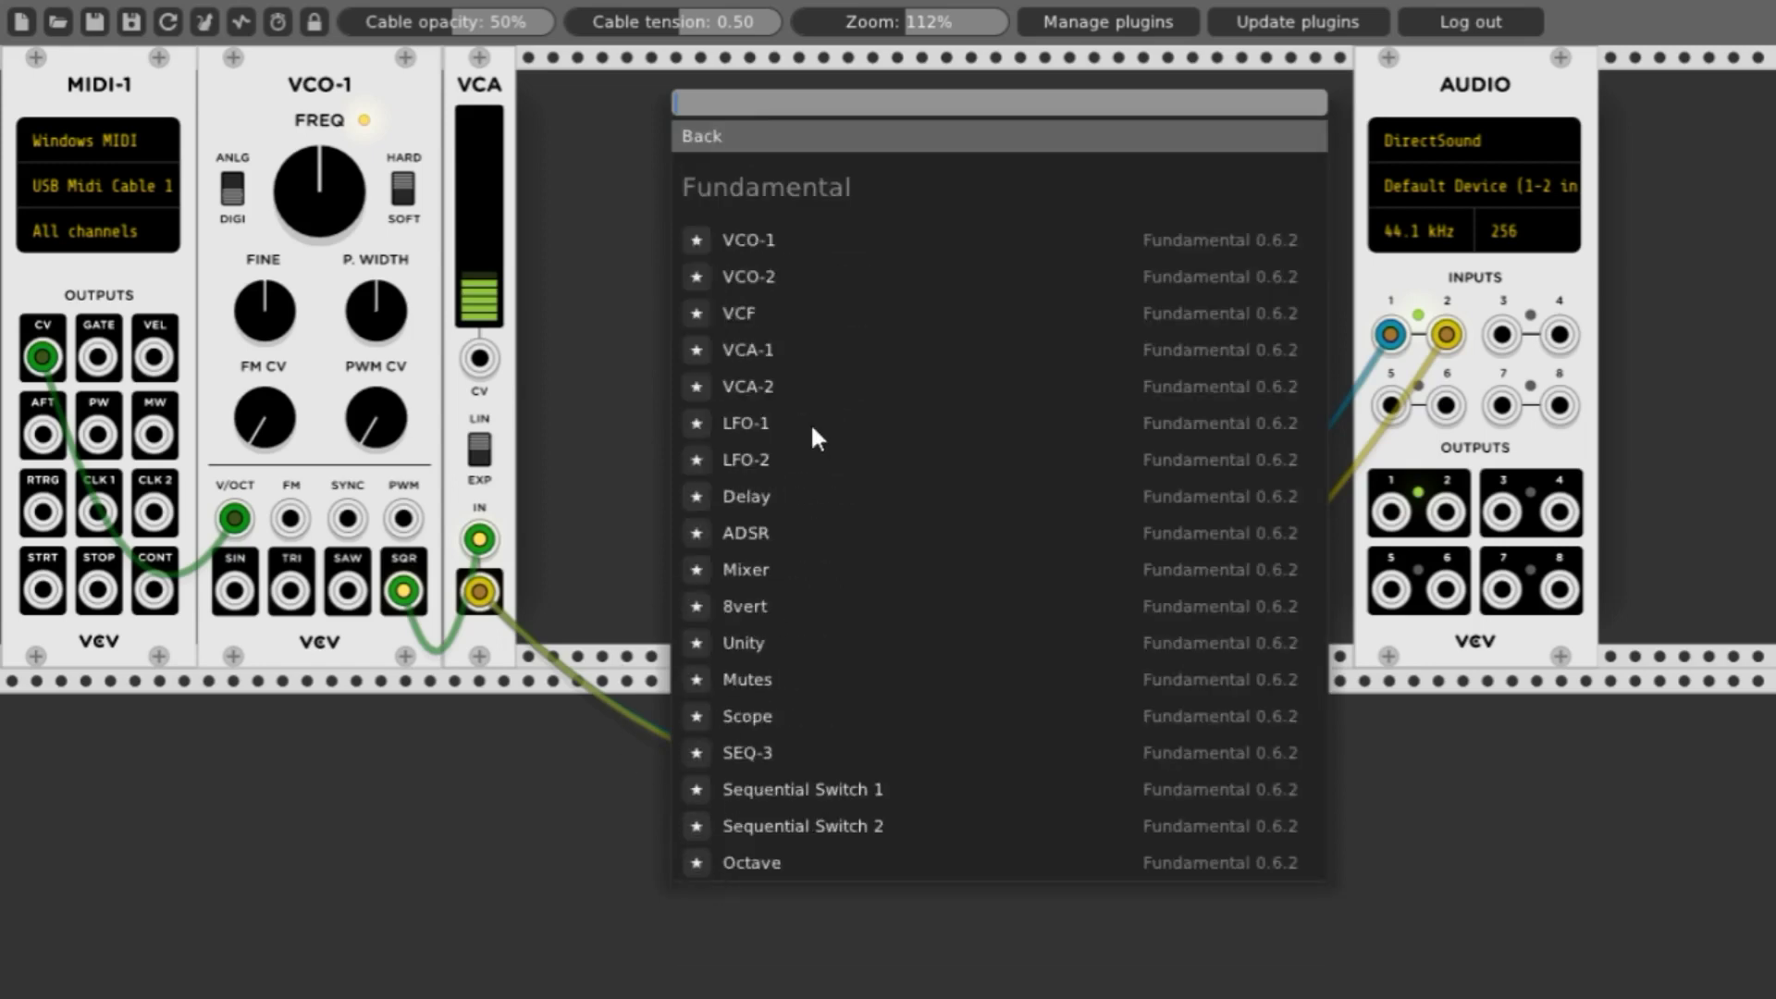
{"action": "left_click", "coordinate": [746, 533]}
{"action": "left_click_drag", "start_coordinate": [658, 92], "coordinate": [529, 111]}
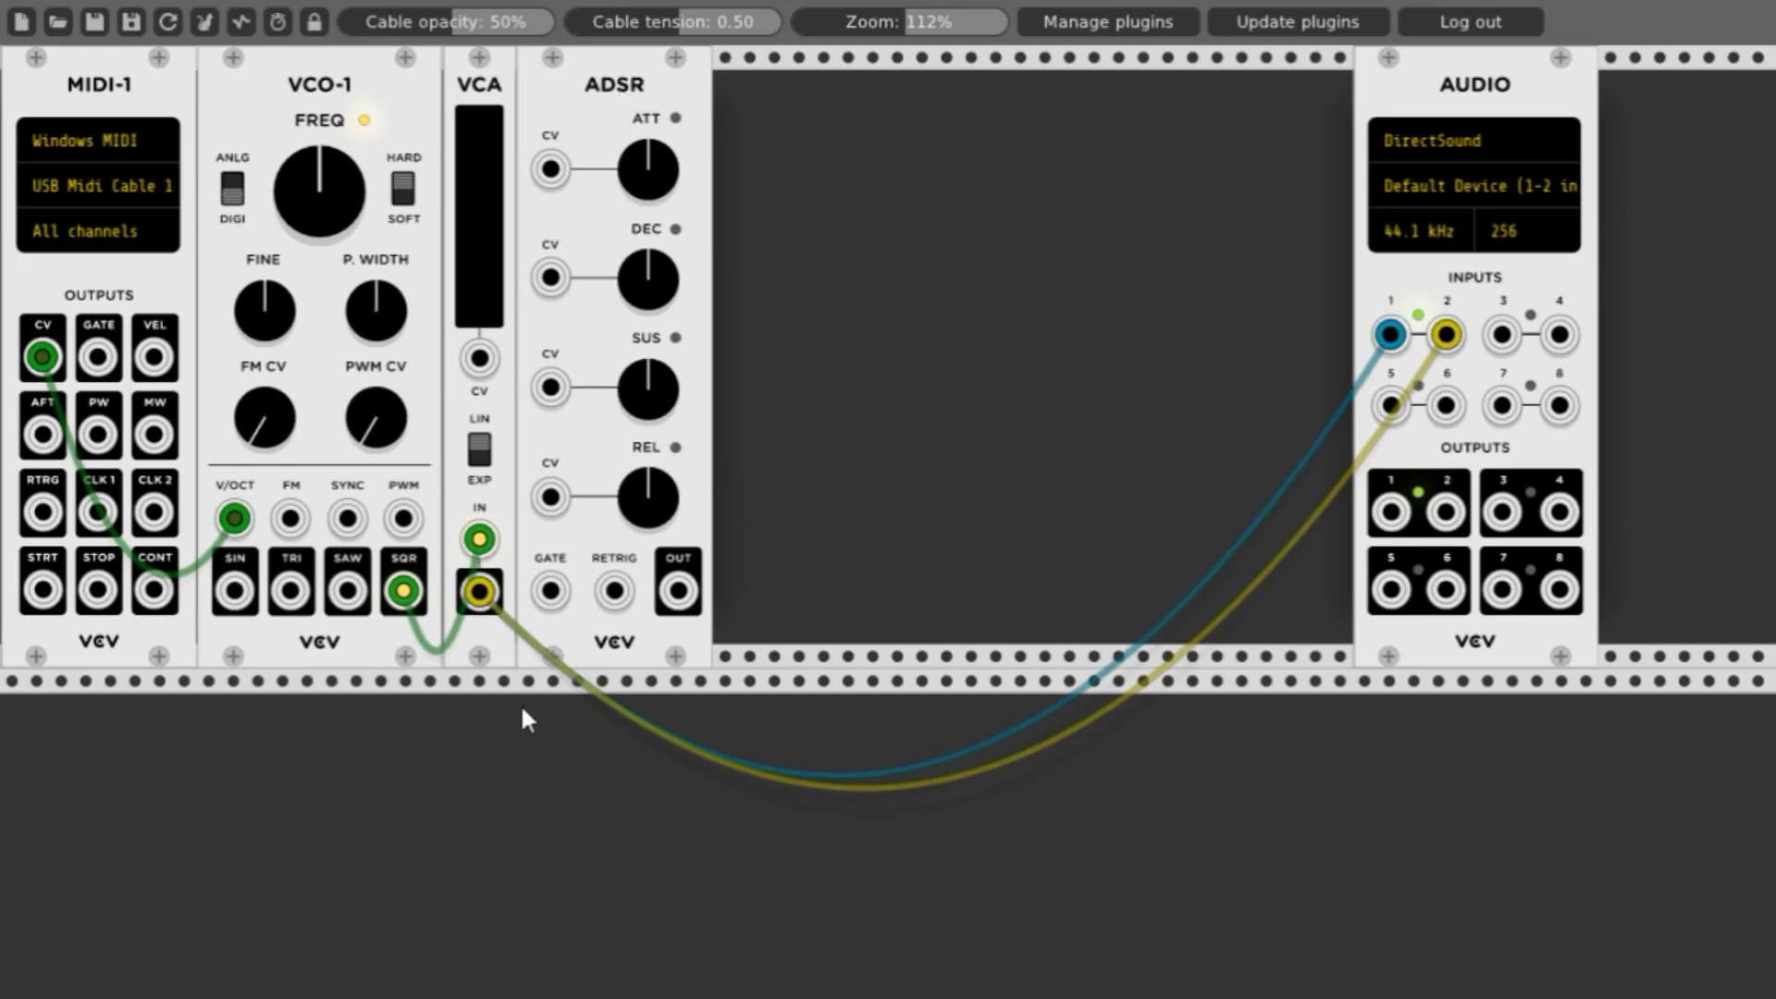
Patch MIDI-1's GATE output into the ADSR GATE input, and the ADSR OUT into the VCA CV input.
{"action": "left_click_drag", "start_coordinate": [551, 591], "coordinate": [96, 361]}
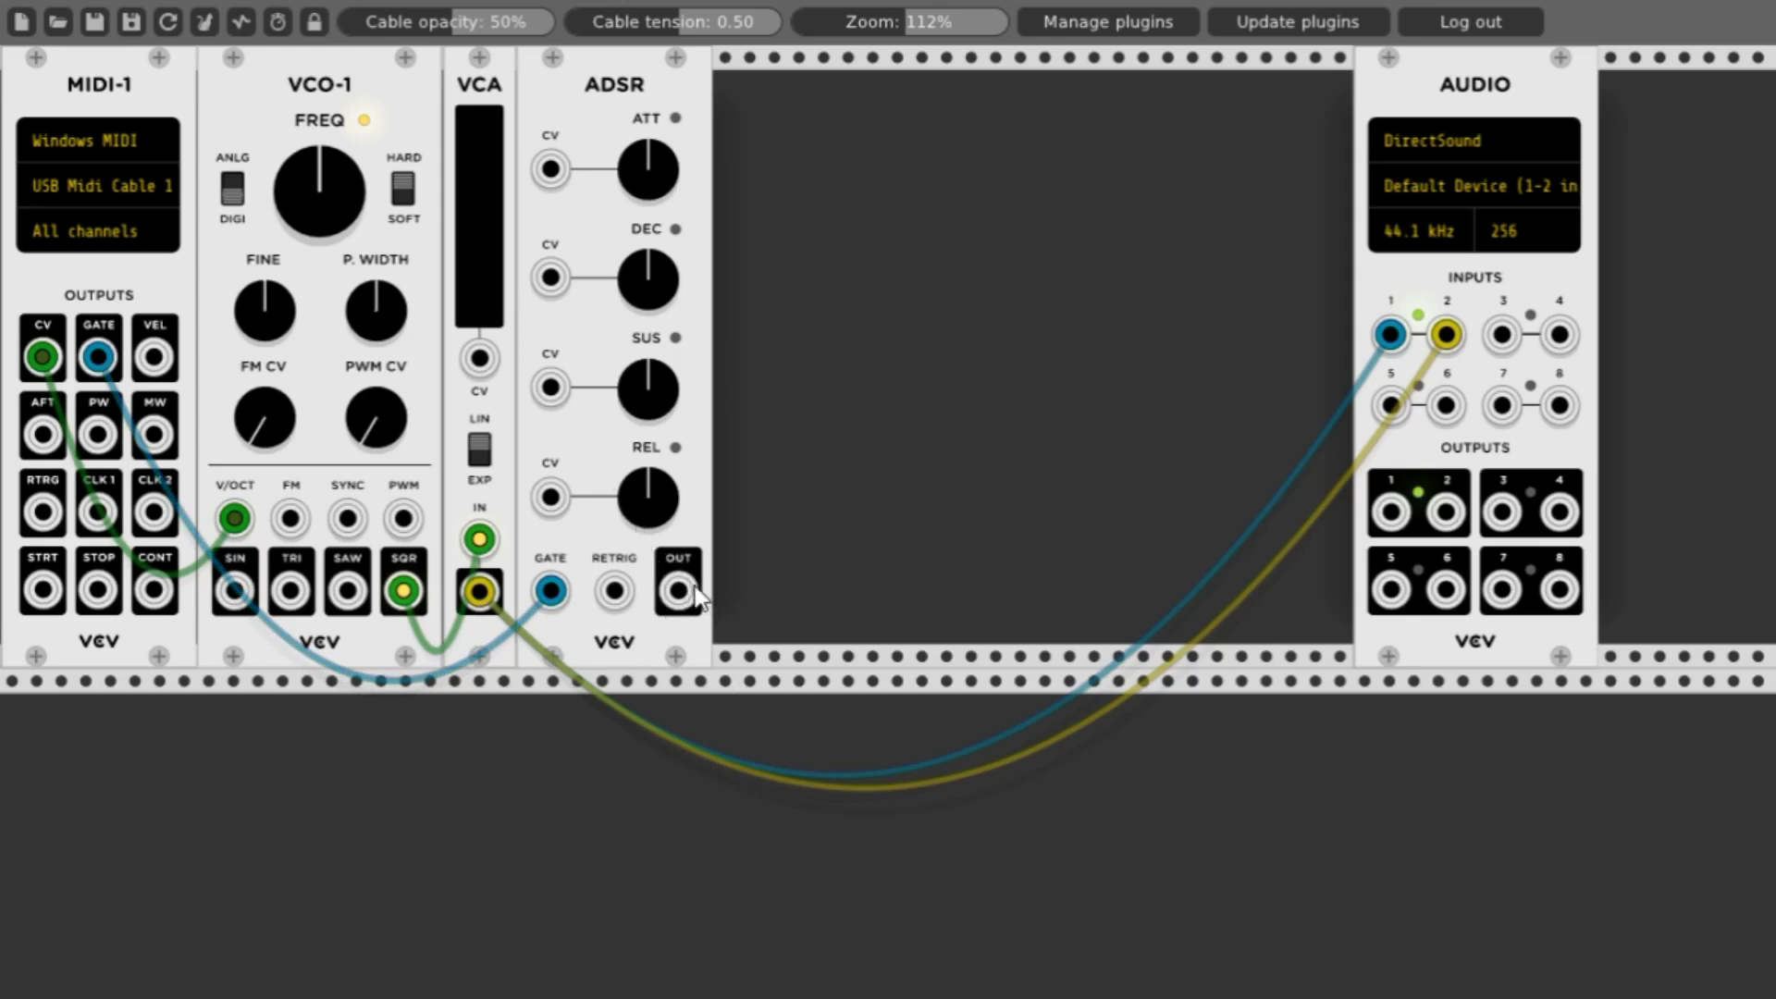
{"action": "left_click_drag", "start_coordinate": [680, 593], "coordinate": [478, 360]}
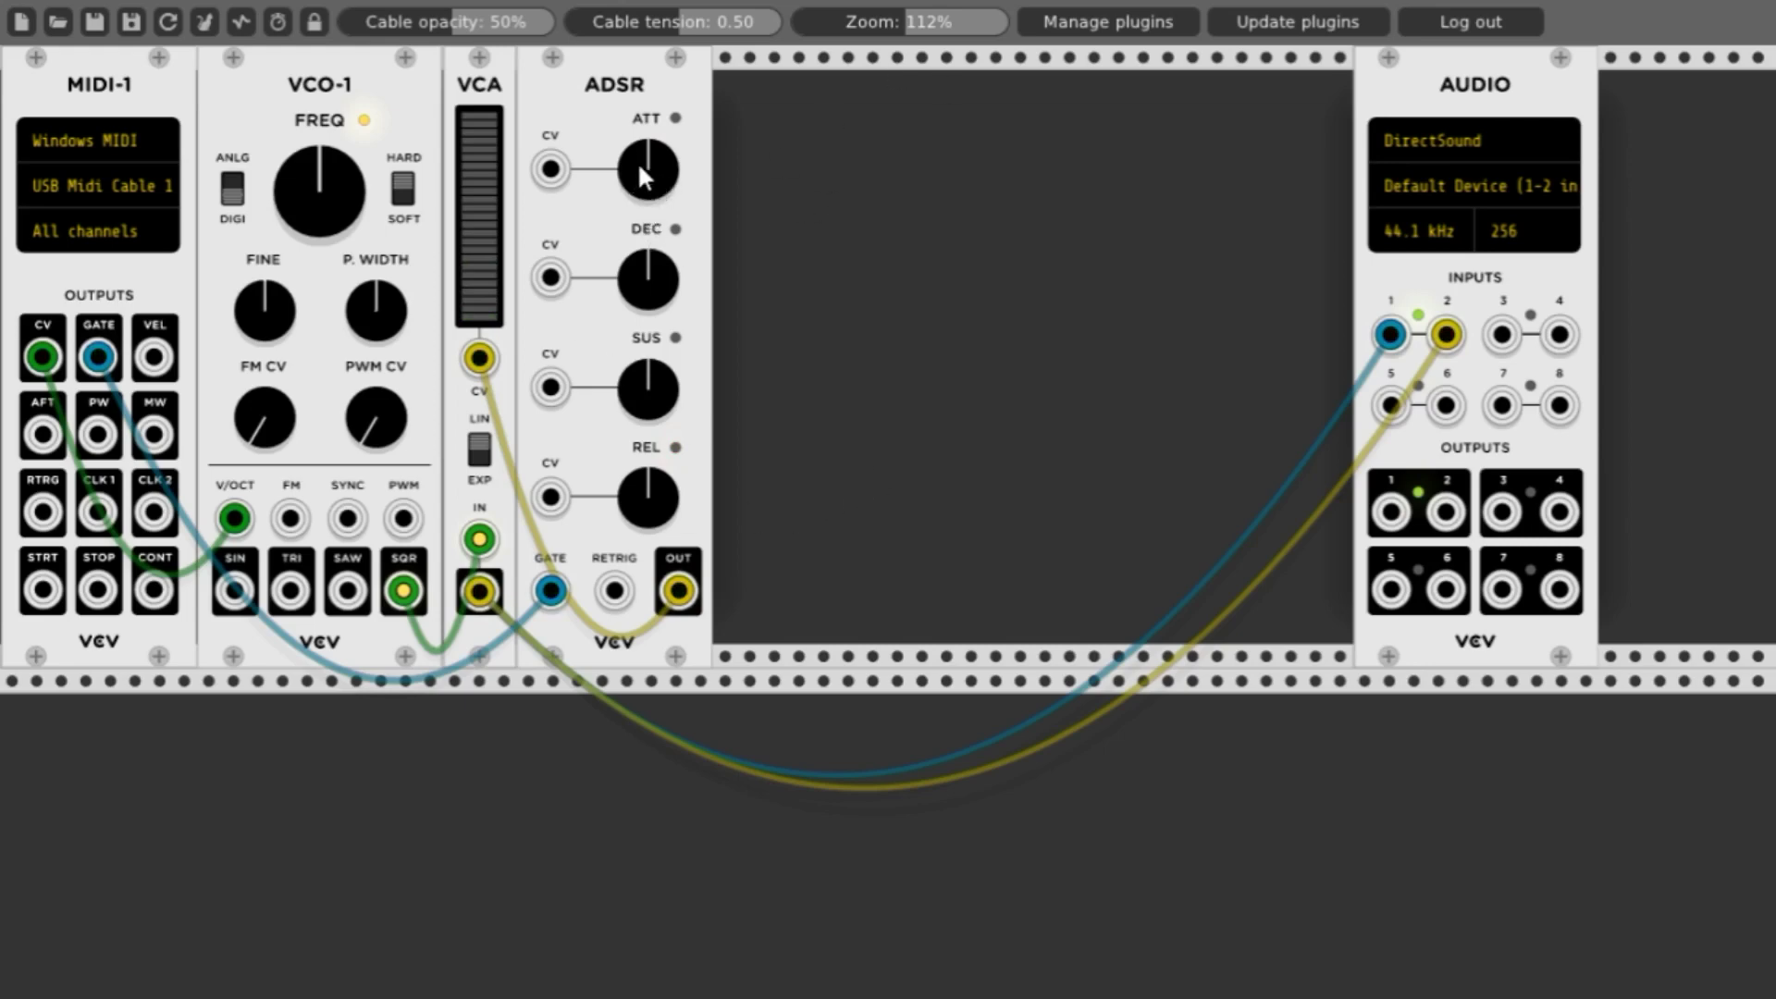
Turn the ADSR attack to its minimum and lower its sustain and decay.
{"action": "left_click_drag", "start_coordinate": [631, 159], "coordinate": [631, 233]}
{"action": "left_click_drag", "start_coordinate": [629, 194], "coordinate": [676, 203]}
{"action": "left_click_drag", "start_coordinate": [645, 370], "coordinate": [661, 407]}
{"action": "left_click_drag", "start_coordinate": [648, 278], "coordinate": [647, 333]}
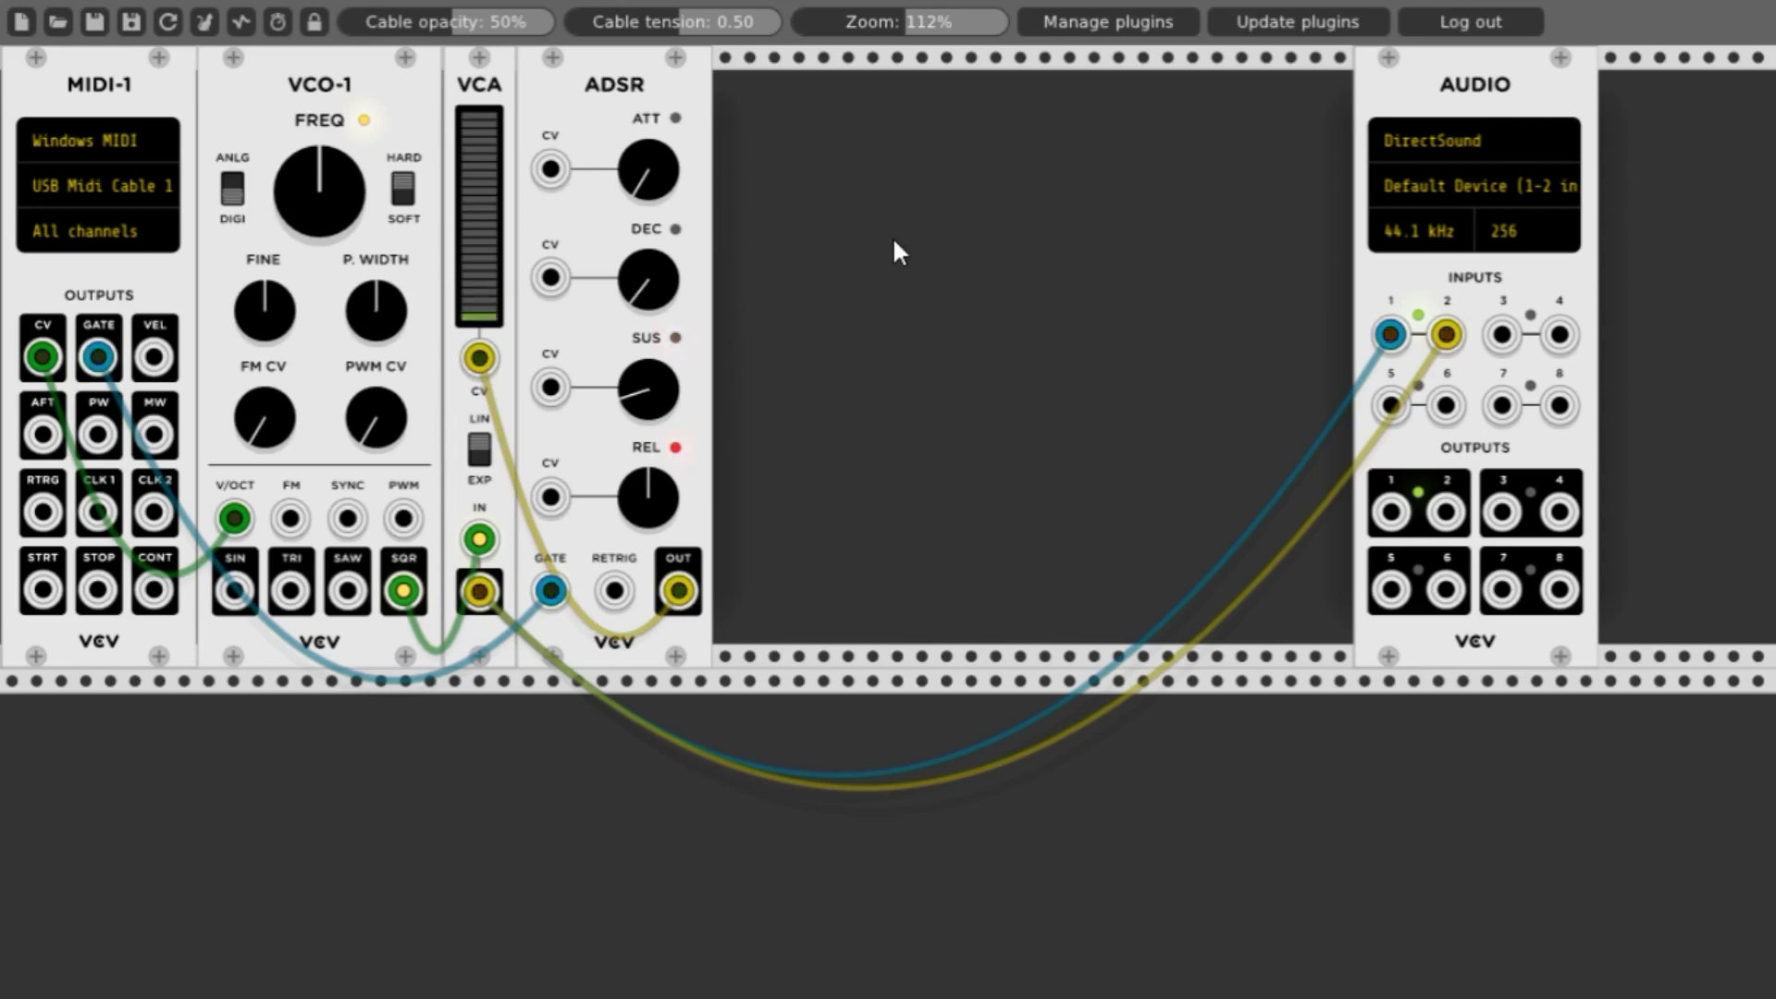
Set the ADSR sustain and release to about three o'clock, and lower the VCA level slider.
{"action": "left_click_drag", "start_coordinate": [648, 389], "coordinate": [647, 402]}
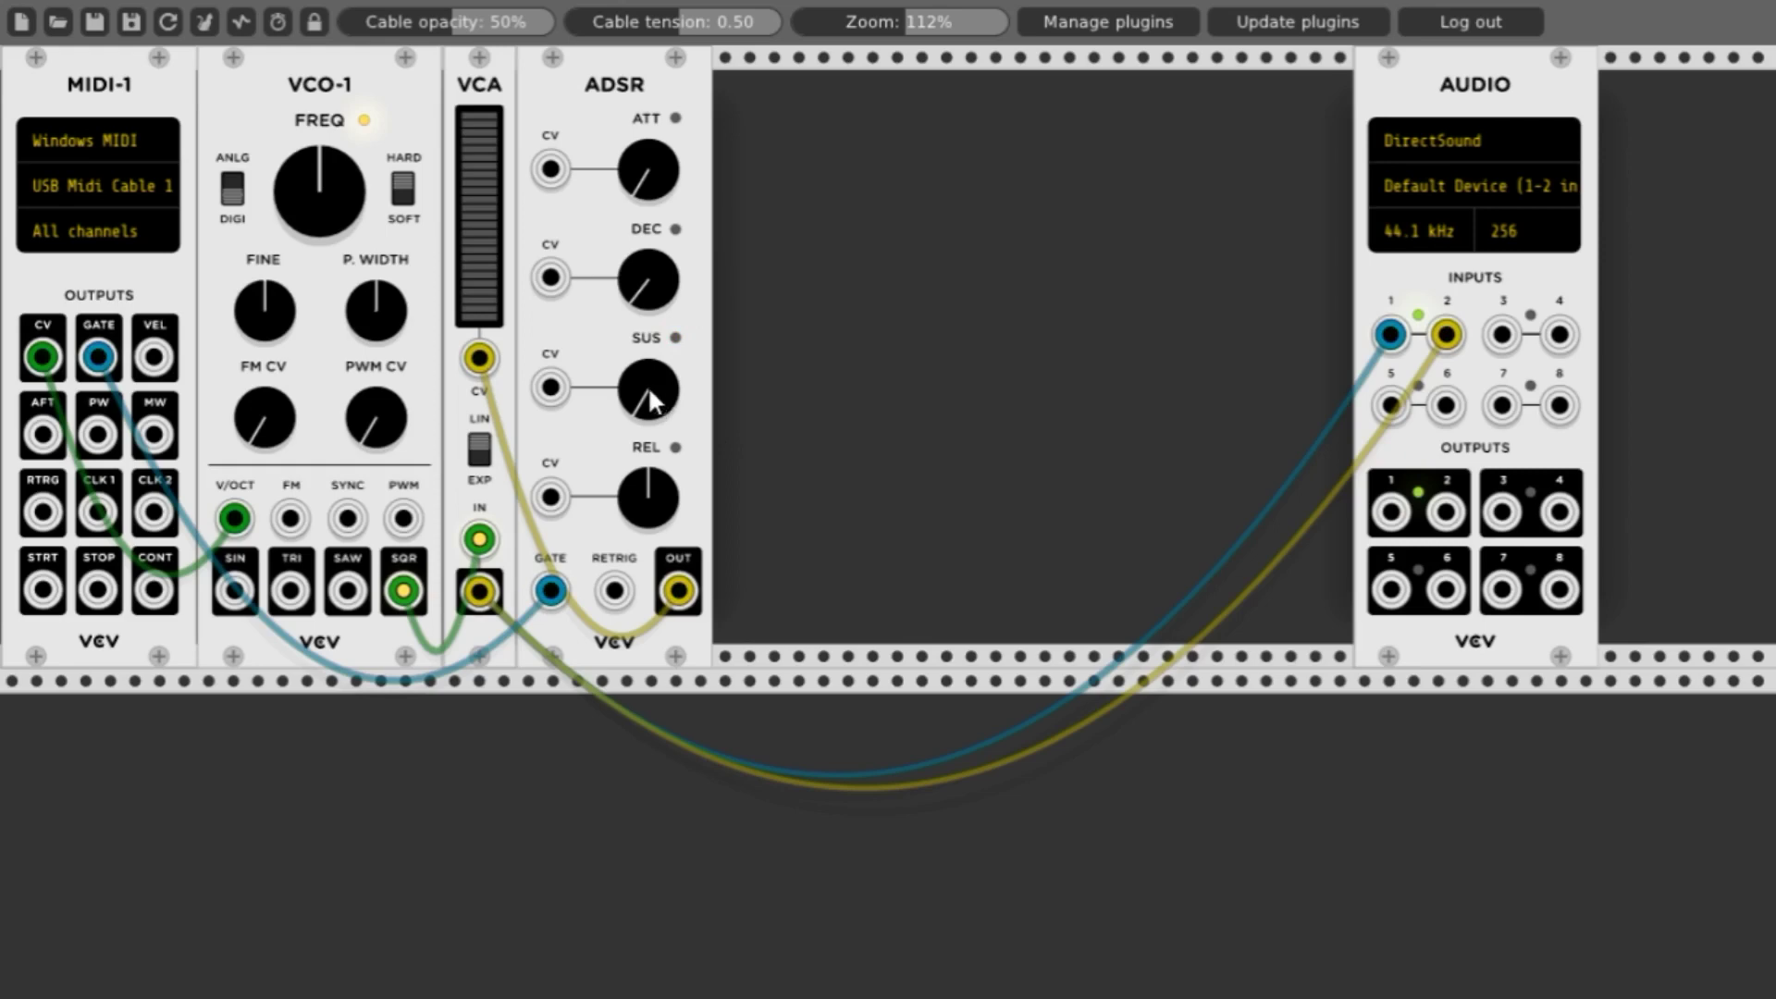
{"action": "left_click_drag", "start_coordinate": [647, 385], "coordinate": [648, 370]}
{"action": "left_click_drag", "start_coordinate": [635, 529], "coordinate": [666, 490]}
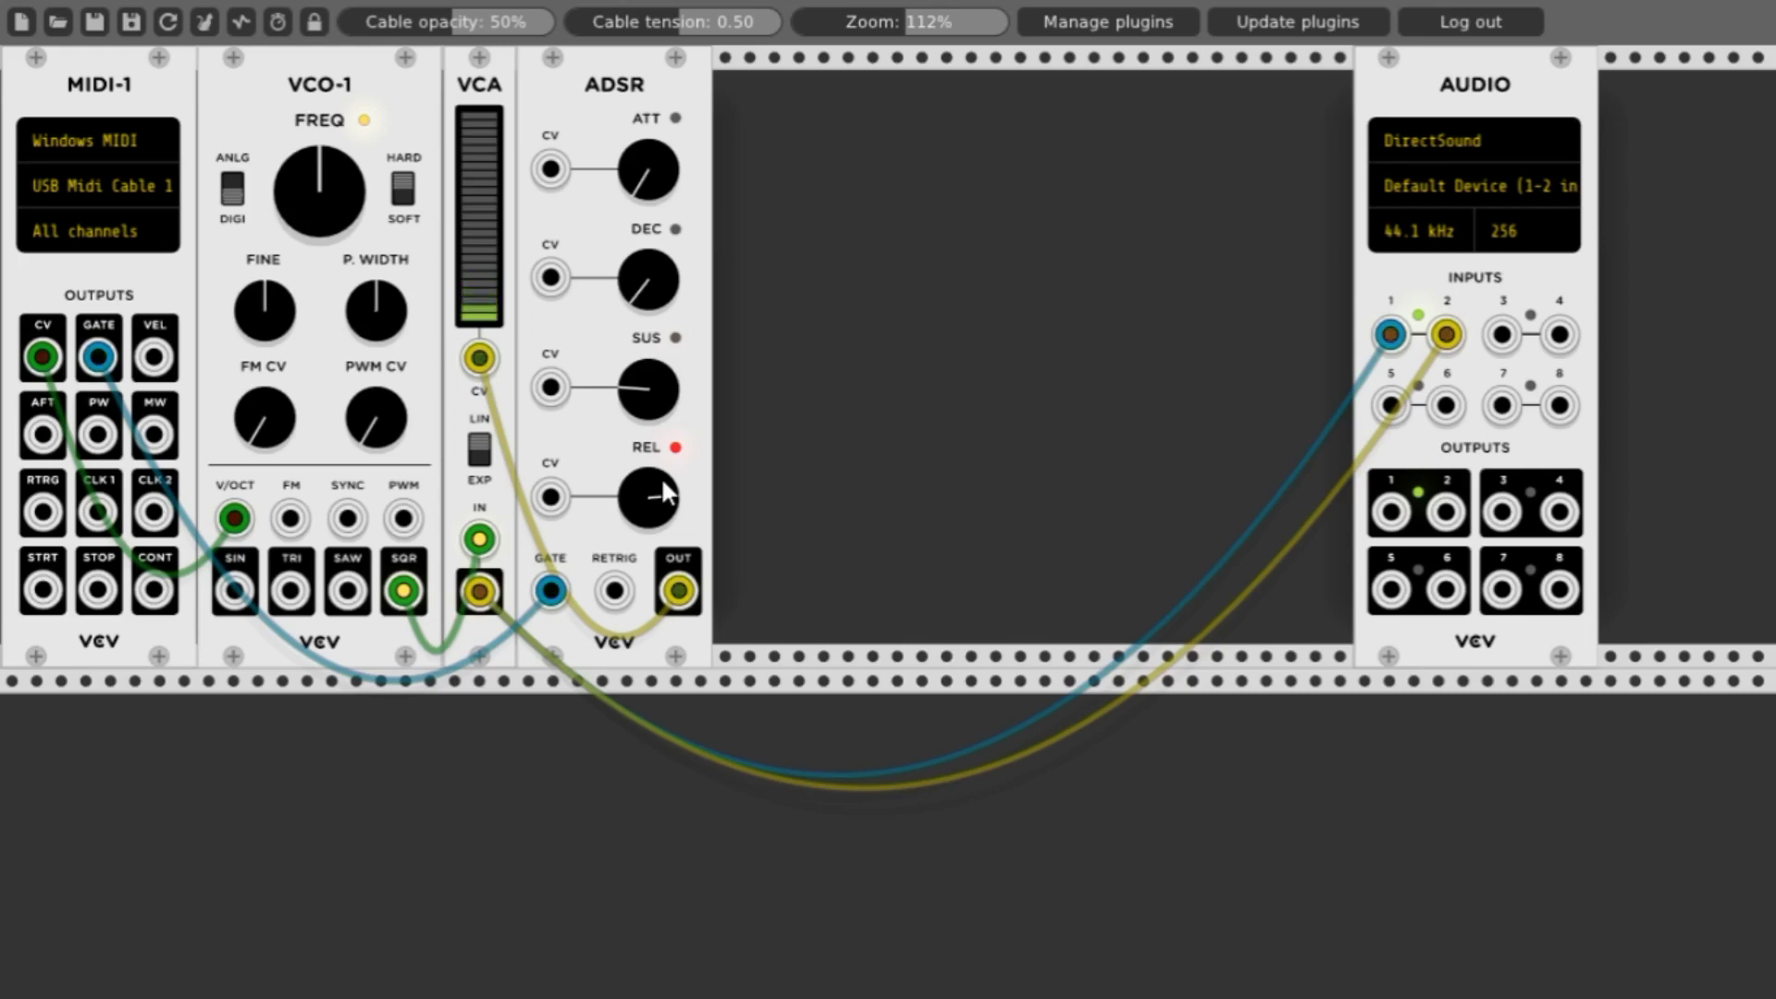
{"action": "mouse_move", "coordinate": [653, 411]}
{"action": "left_mouse_down"}
{"action": "mouse_move", "coordinate": [656, 374]}
{"action": "mouse_move", "coordinate": [657, 414]}
{"action": "left_mouse_up"}
{"action": "left_click_drag", "start_coordinate": [650, 387], "coordinate": [650, 361]}
{"action": "left_click_drag", "start_coordinate": [470, 118], "coordinate": [470, 215]}
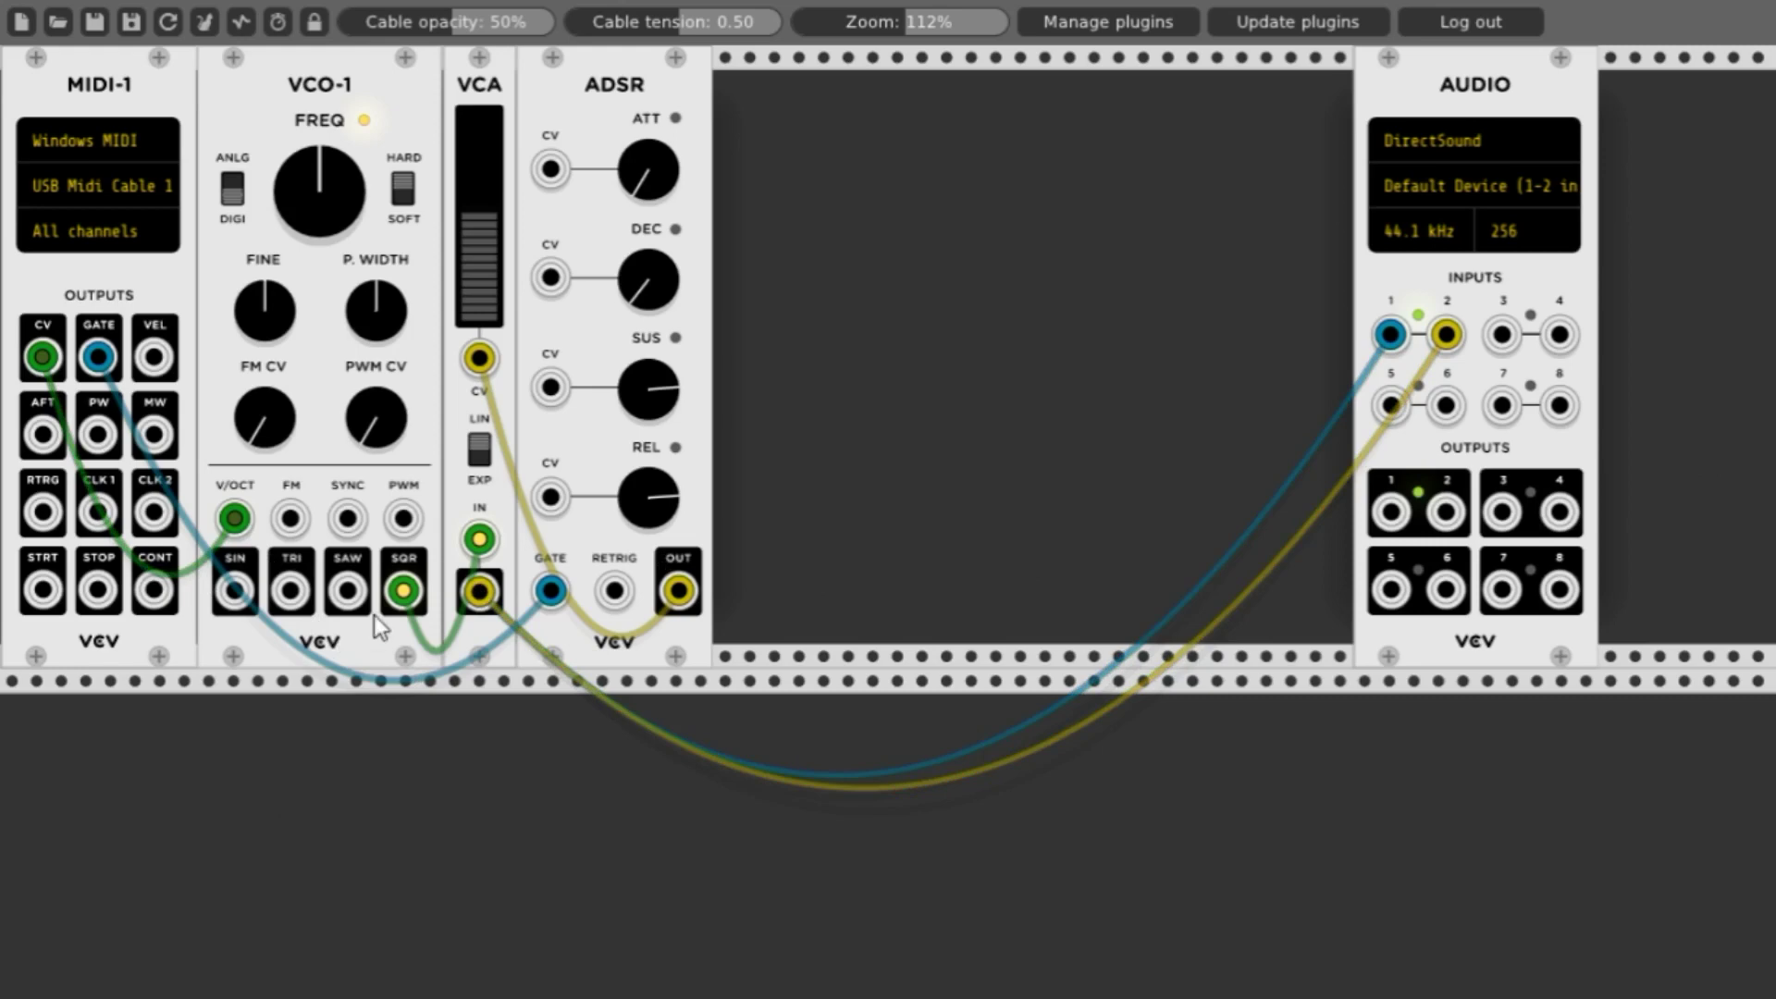
Move the green cable's plug from VCO-1's SQR output to its SIN output.
{"action": "left_click_drag", "start_coordinate": [404, 591], "coordinate": [235, 597]}
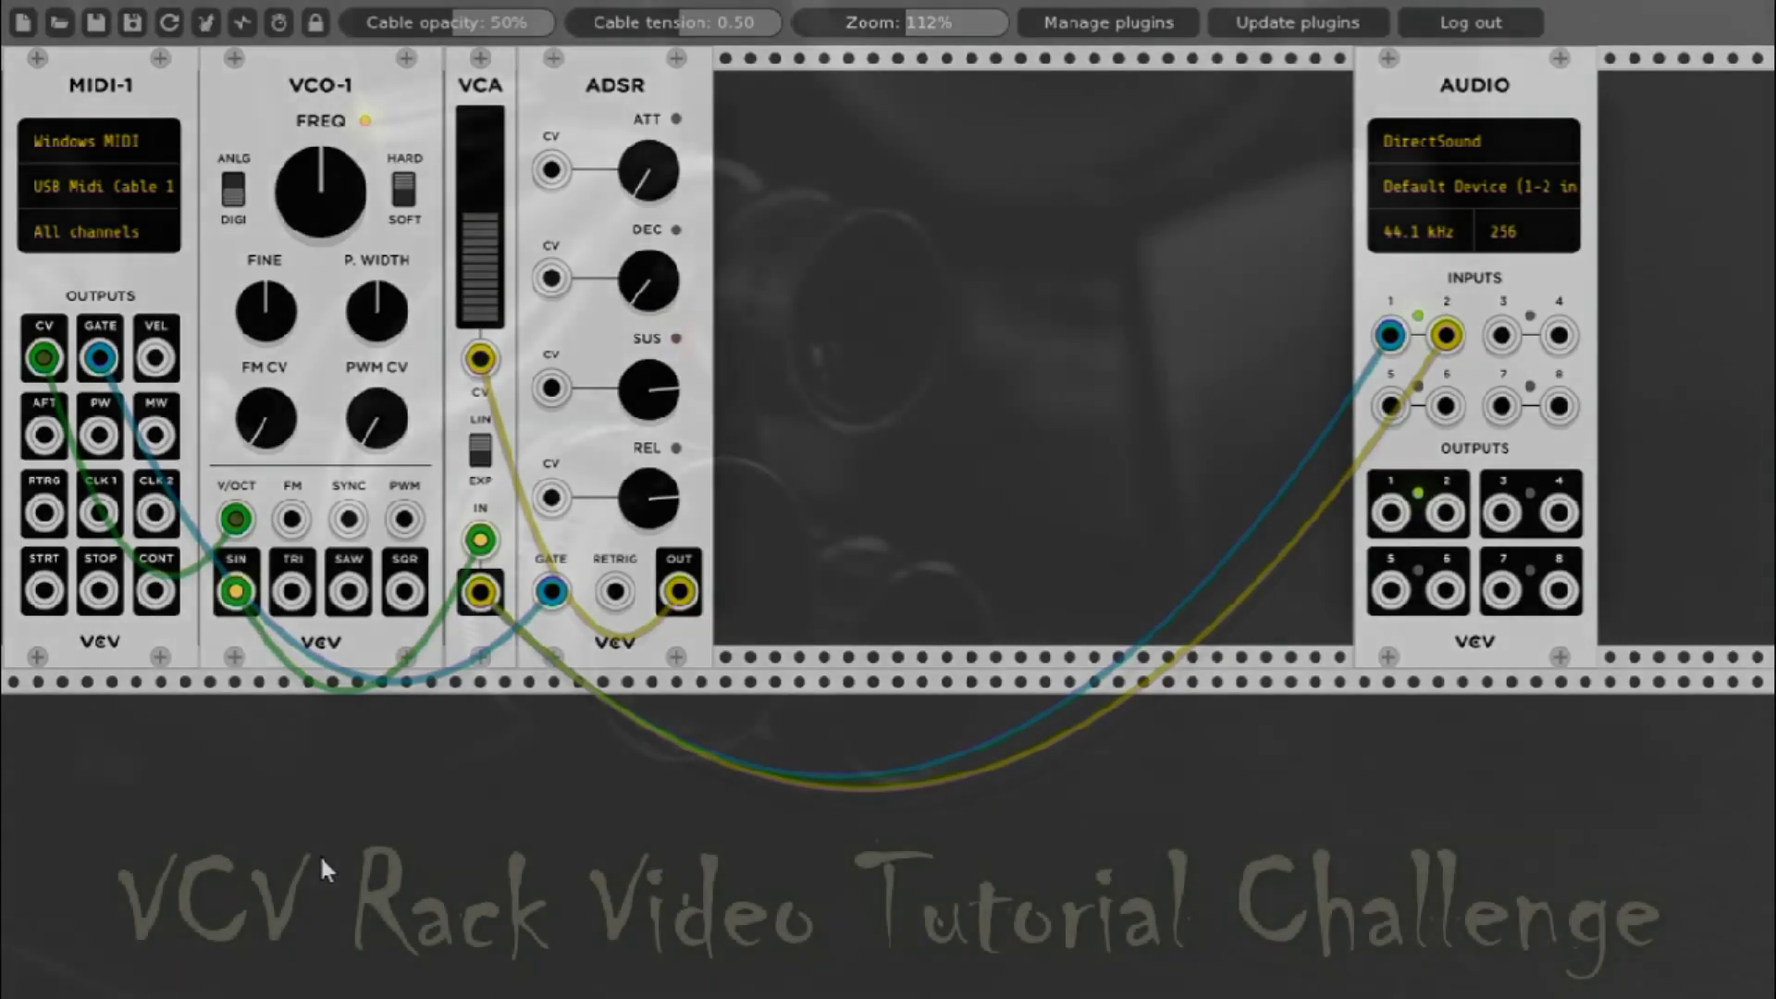